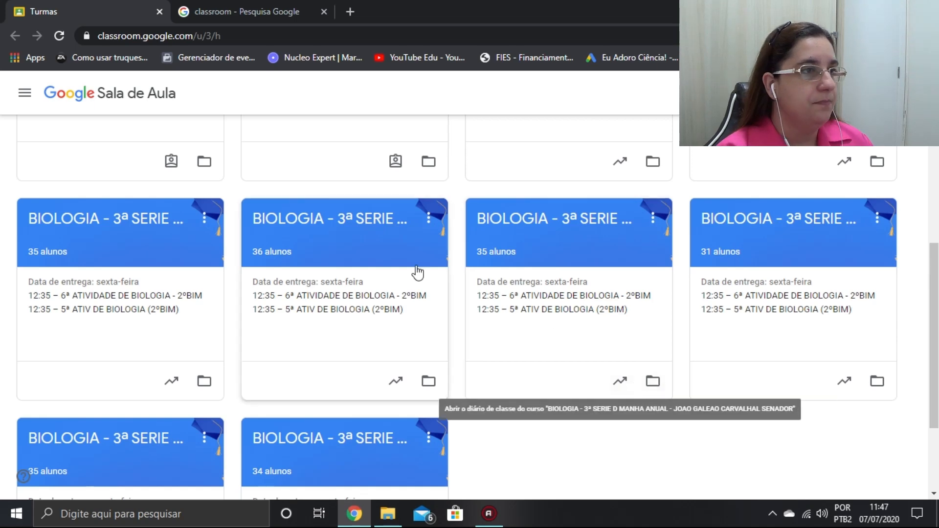
# Open the BIOLOGIA - 3ª SERIE B MANHA ANUAL class and look through the posts on its Mural page
pyautogui.click(151, 250)
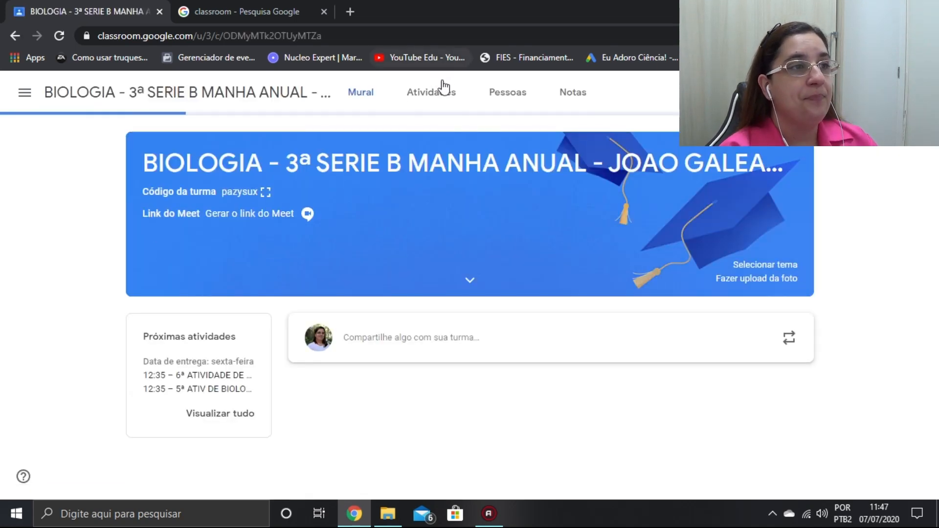
pyautogui.scroll(-4, 495, 235)
pyautogui.scroll(-6, 494, 239)
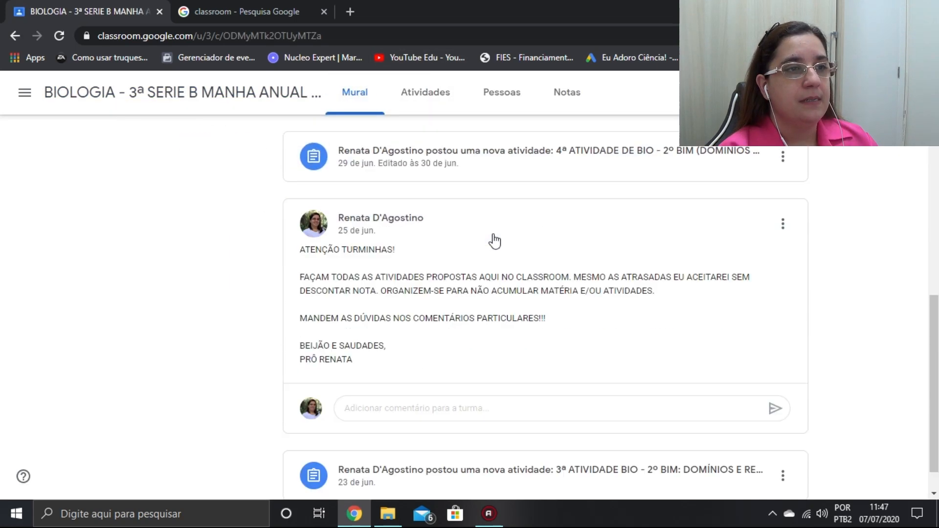
pyautogui.scroll(10, 495, 239)
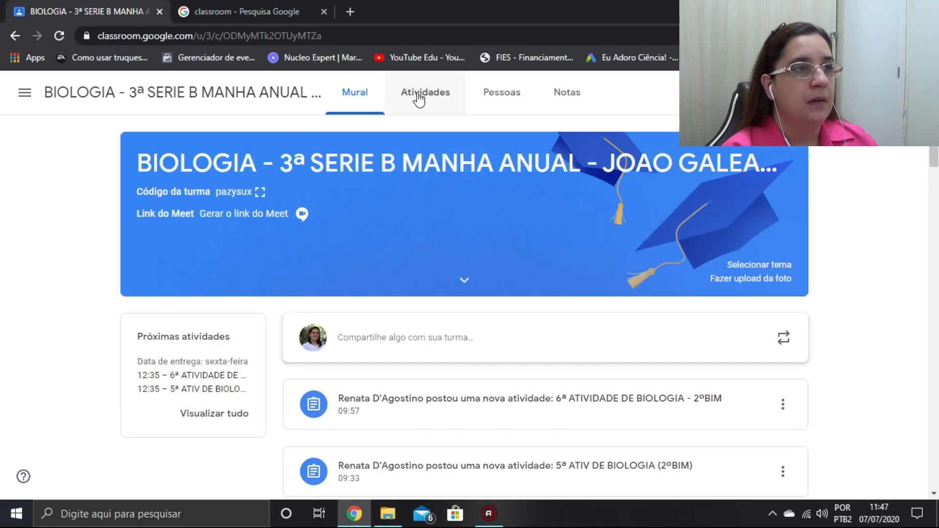
# Look through the class's Atividades, Pessoas and Notas pages
pyautogui.click(441, 100)
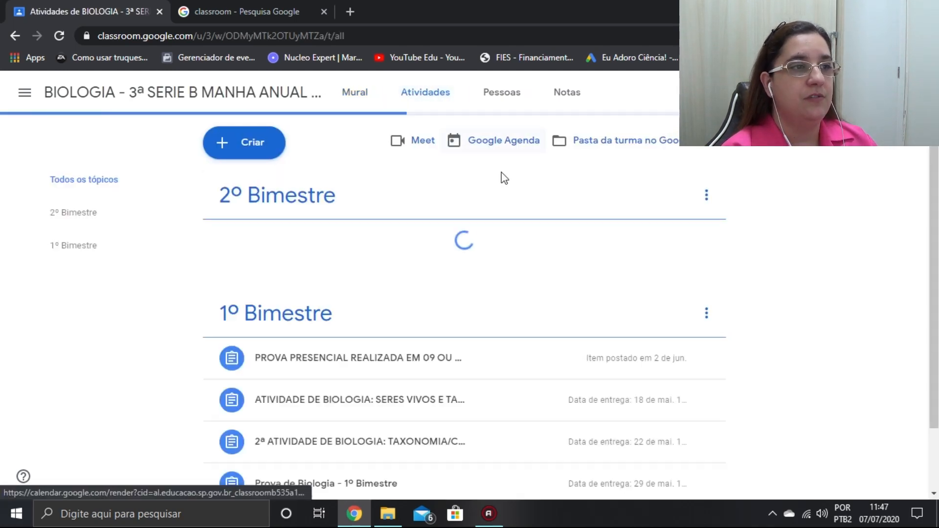
pyautogui.scroll(-5, 409, 293)
pyautogui.scroll(5, 409, 292)
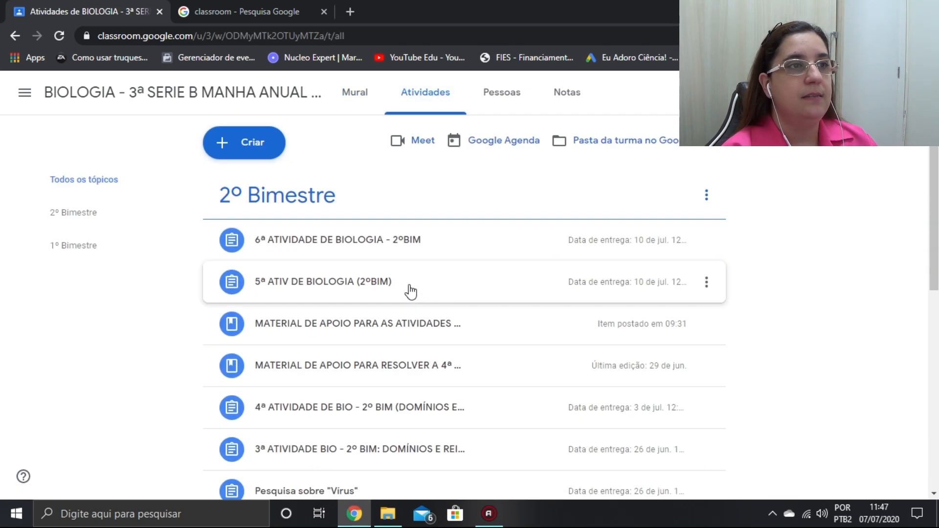
pyautogui.click(497, 97)
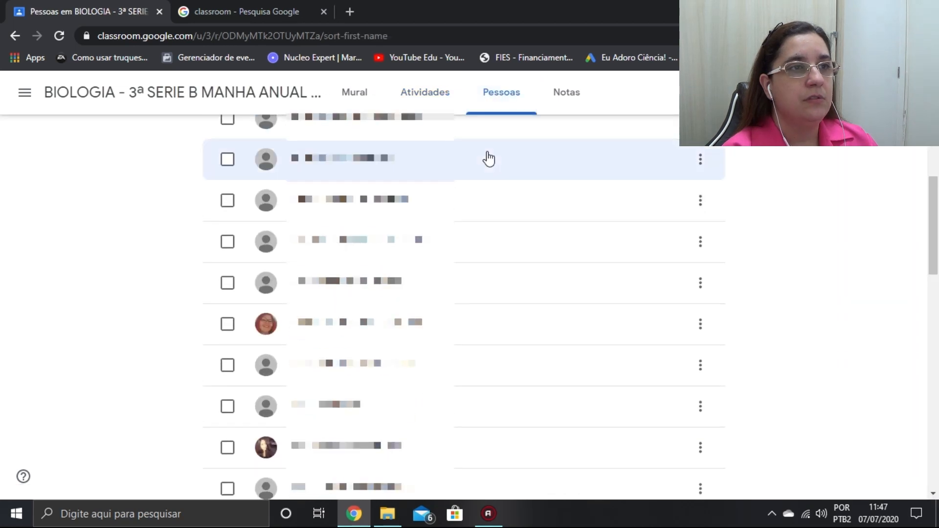
pyautogui.click(558, 100)
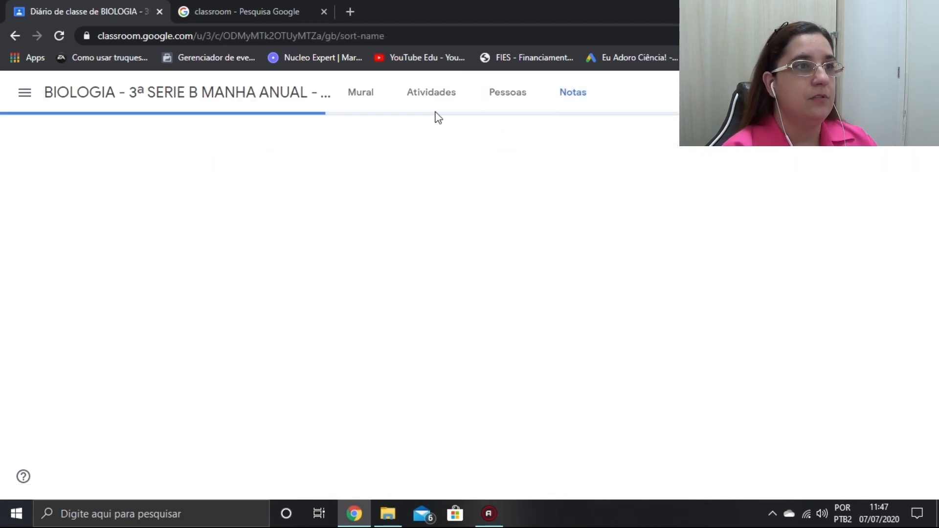
# Create a new quiz assignment (Atividade com teste) among the class's Atividades
pyautogui.click(426, 95)
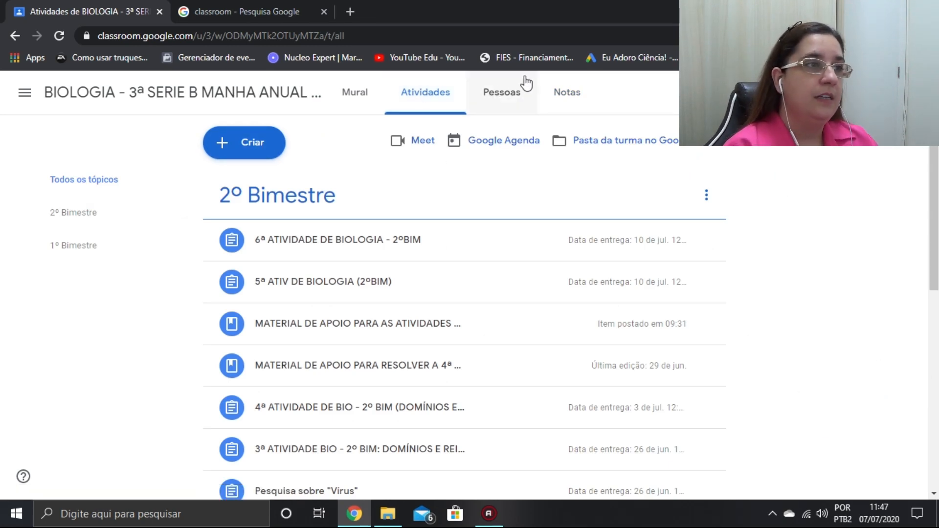
pyautogui.click(259, 145)
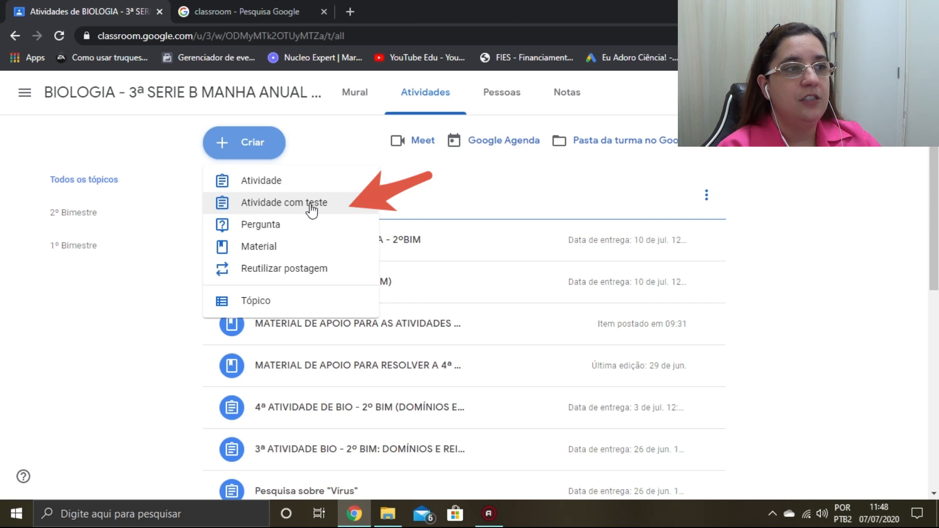
pyautogui.click(312, 210)
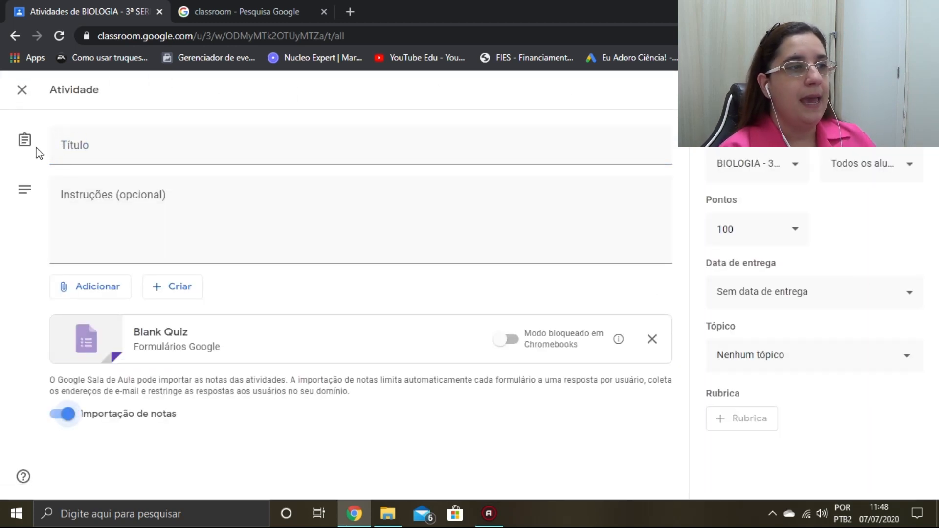
# Title the assignment "Atividade de Biologia" and add the instructions "Reveja suas anotações antes de responder."
pyautogui.click(115, 151)
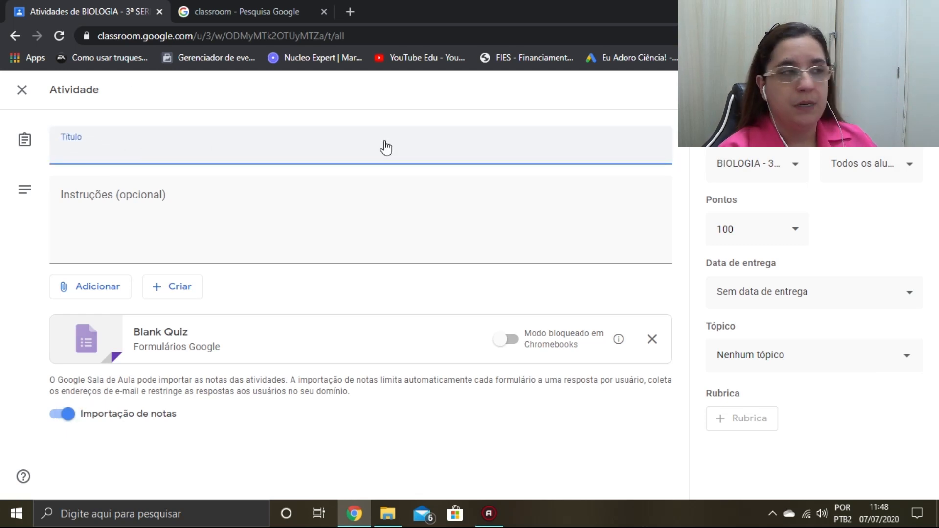
pyautogui.click(189, 220)
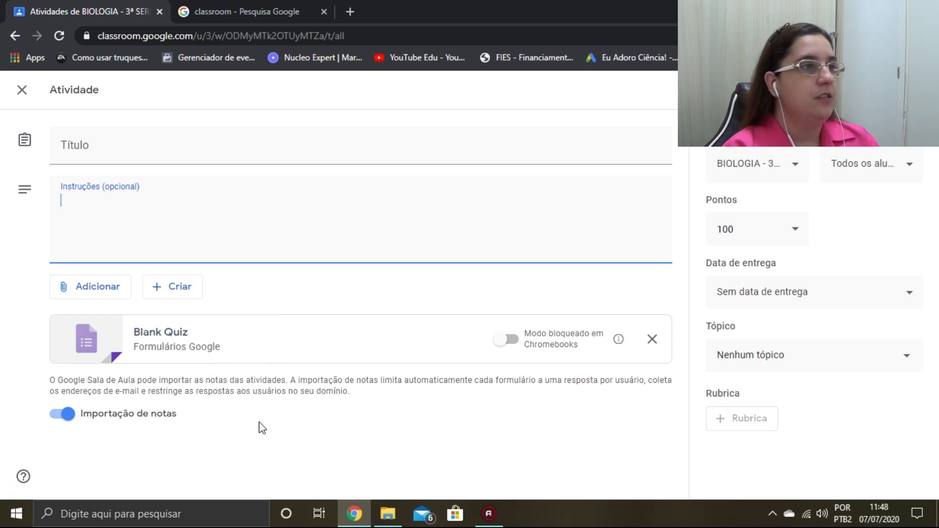
pyautogui.click(138, 145)
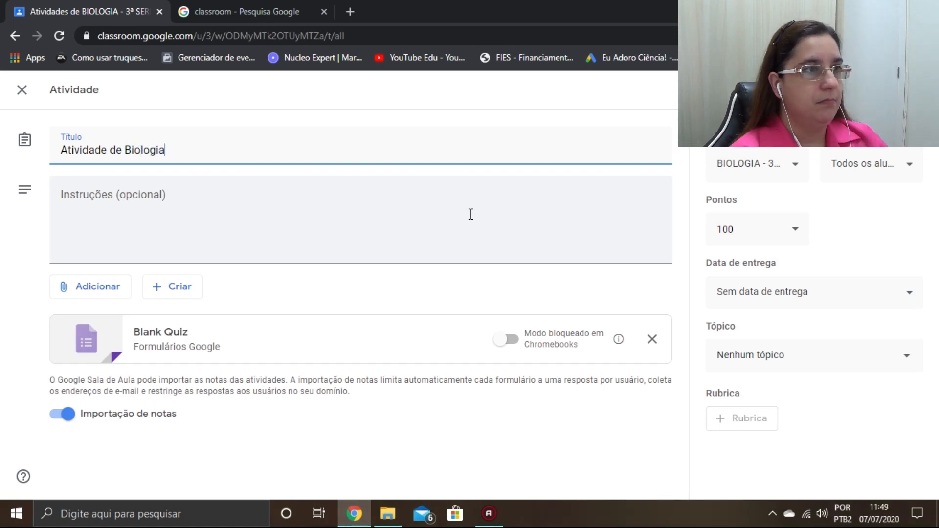
pyautogui.click(318, 235)
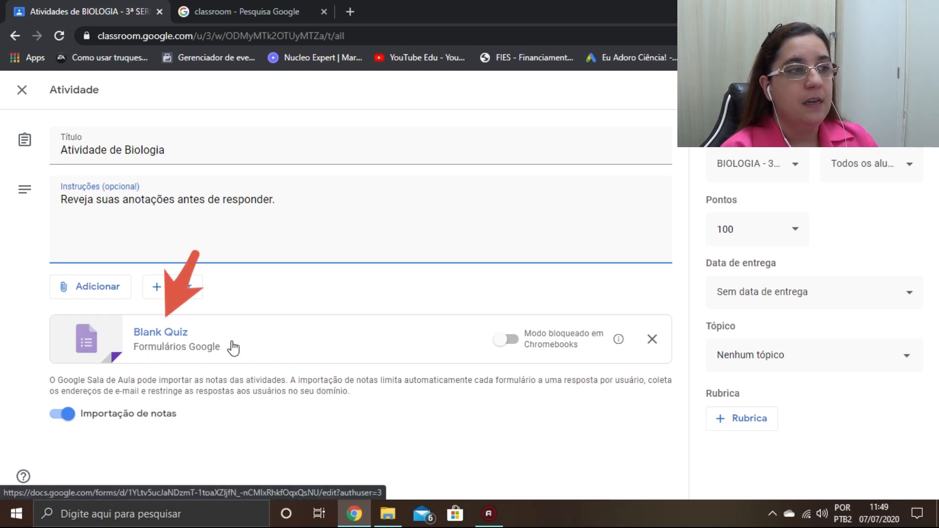
# Open the attached Blank Quiz form for editing and rename its file "Atividade Extra"
pyautogui.click(142, 347)
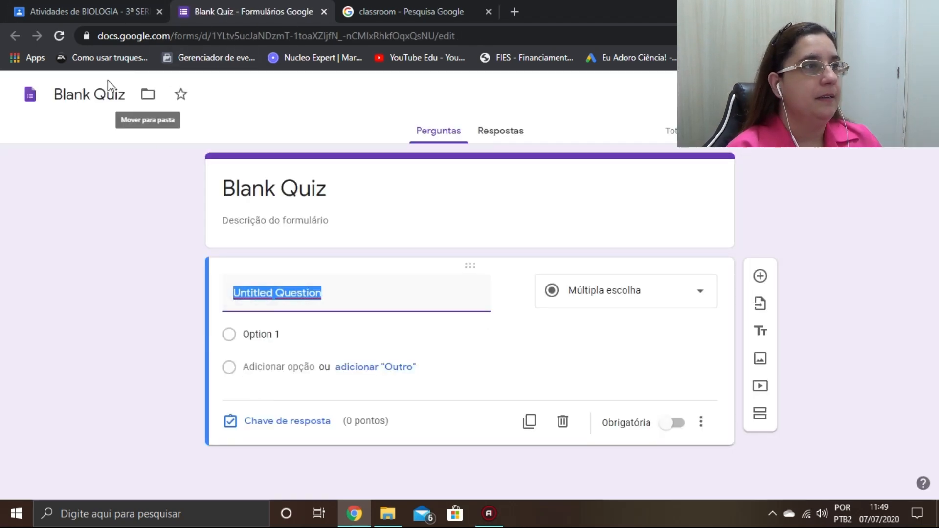
pyautogui.click(112, 95)
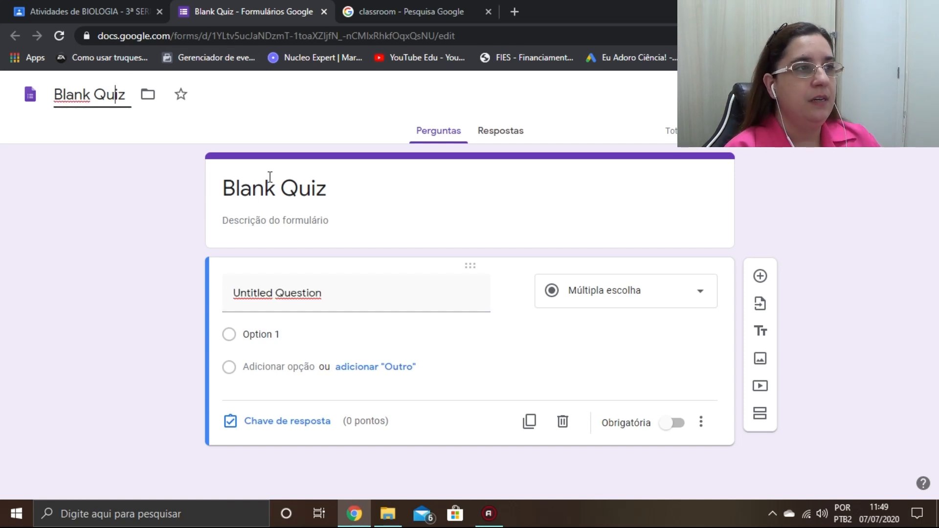
pyautogui.moveTo(126, 94); pyautogui.dragTo(31, 95)
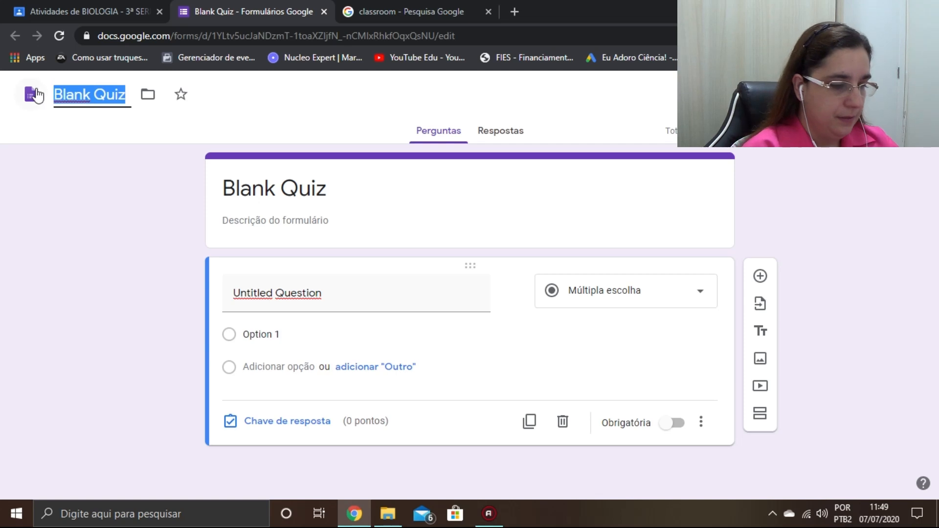
pyautogui.write('Ativida')
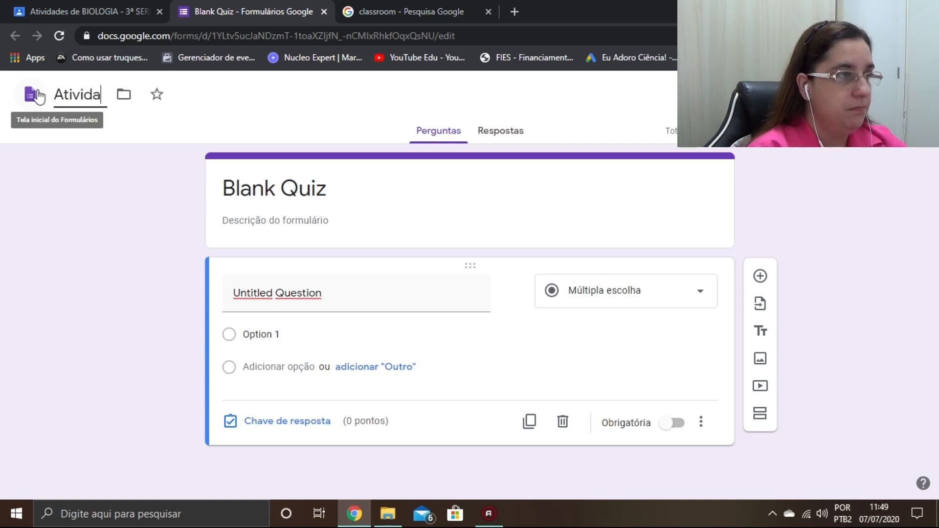
pyautogui.write('de Extra')
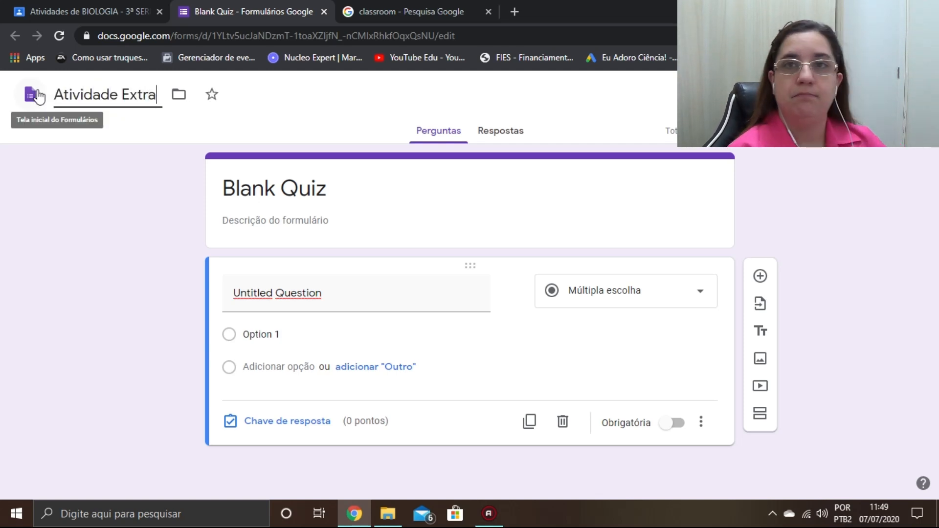
# Replace the form's heading with the title "Atividade Extra de Biologia"
pyautogui.moveTo(330, 188); pyautogui.dragTo(222, 188)
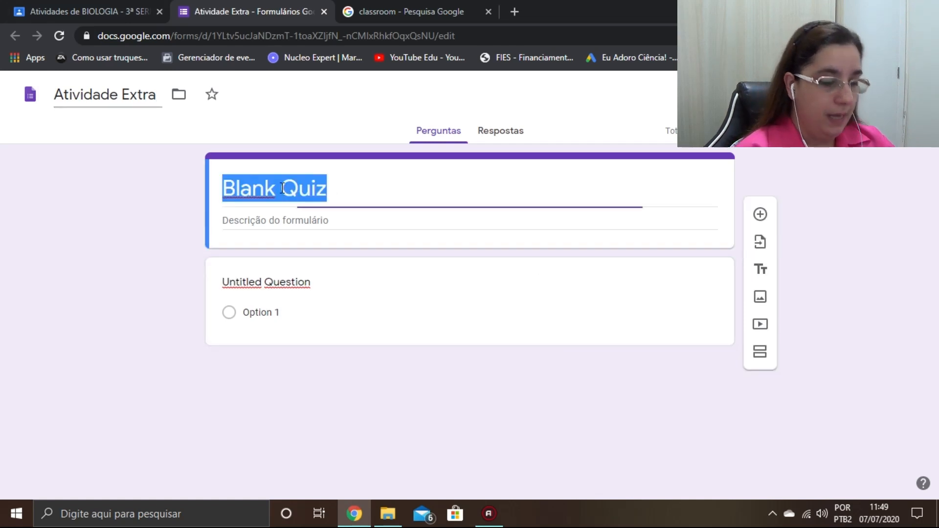
pyautogui.write('Ativi')
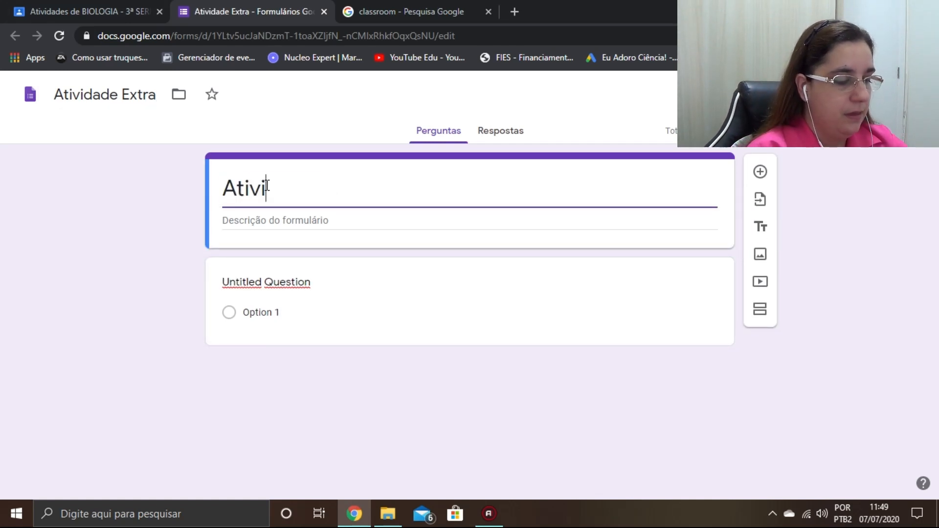
pyautogui.write('dade Extra de Biologia')
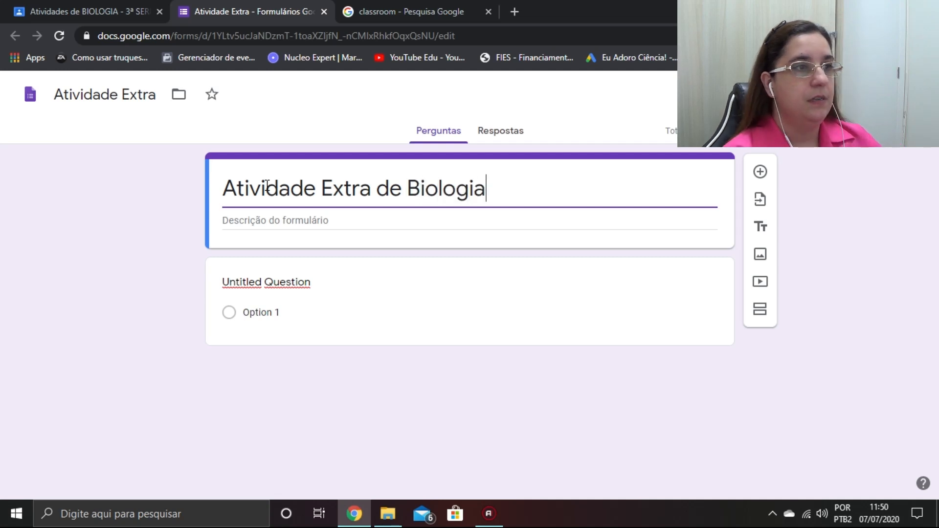
# Enter "Atividade de Revisão de Biologia" as the form description
pyautogui.click(292, 221)
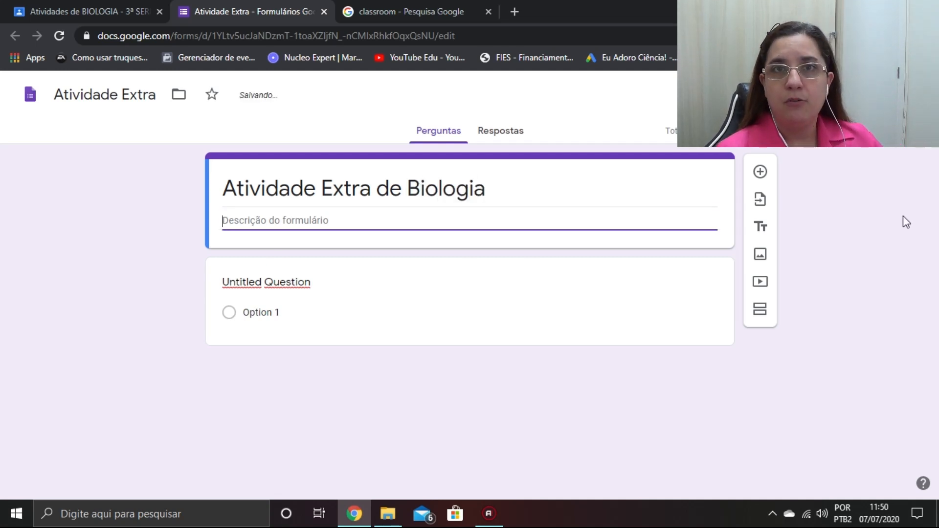
pyautogui.write('Atividade de Revis~çao')
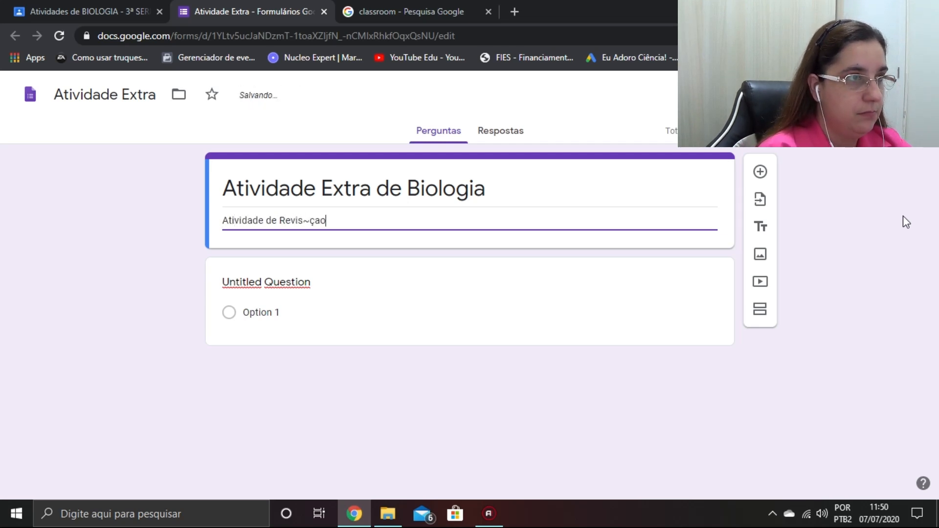
pyautogui.press('BackSpace')
pyautogui.press('BackSpace')
pyautogui.press('BackSpace')
pyautogui.press('BackSpace')
pyautogui.write('ão de Biologia')
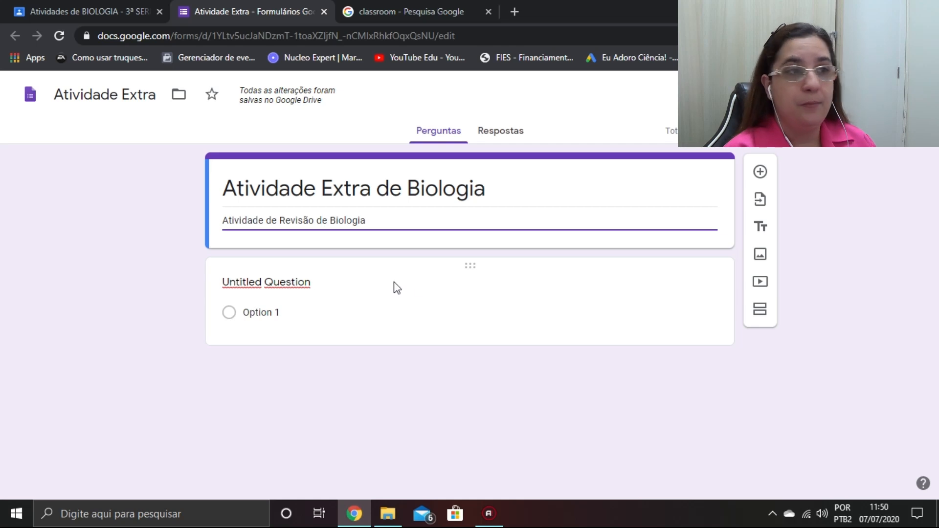
# Replace the first question's placeholder text with "Nome completo / Turma"
pyautogui.click(332, 286)
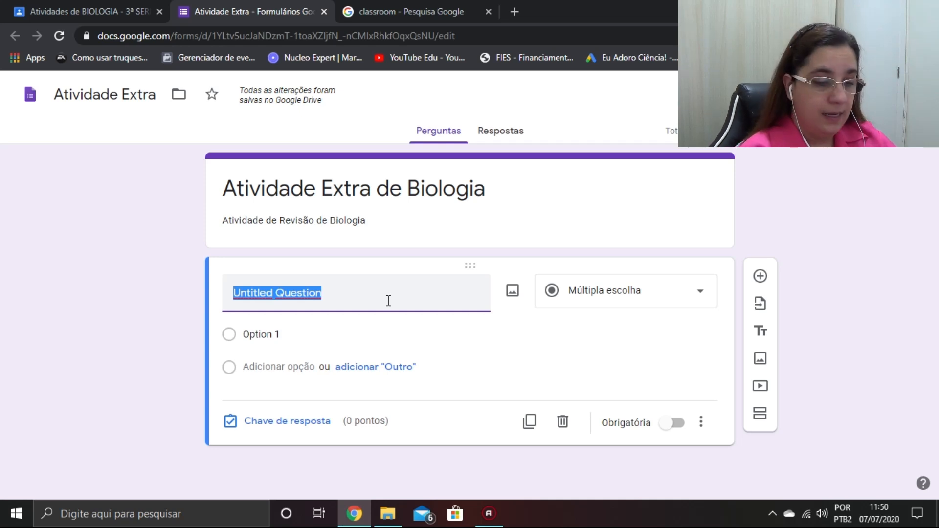
pyautogui.write('Nome ')
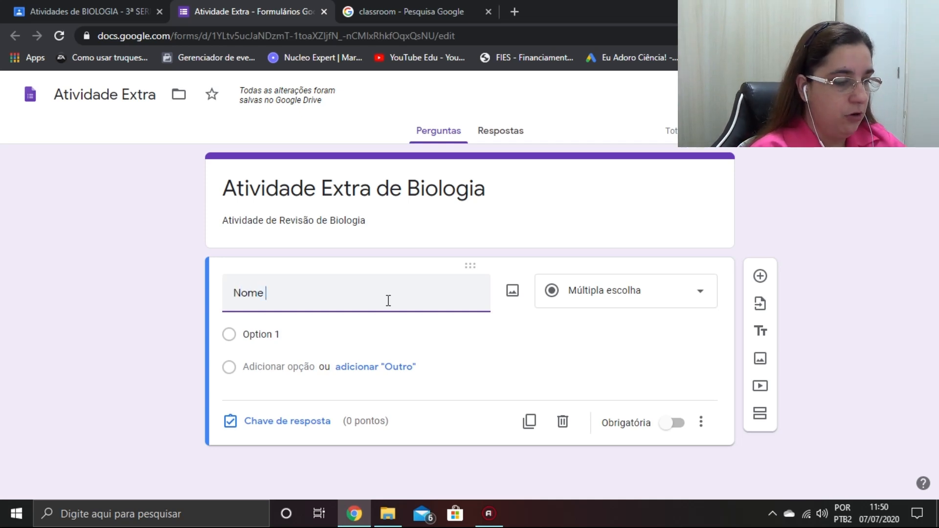
pyautogui.write('com')
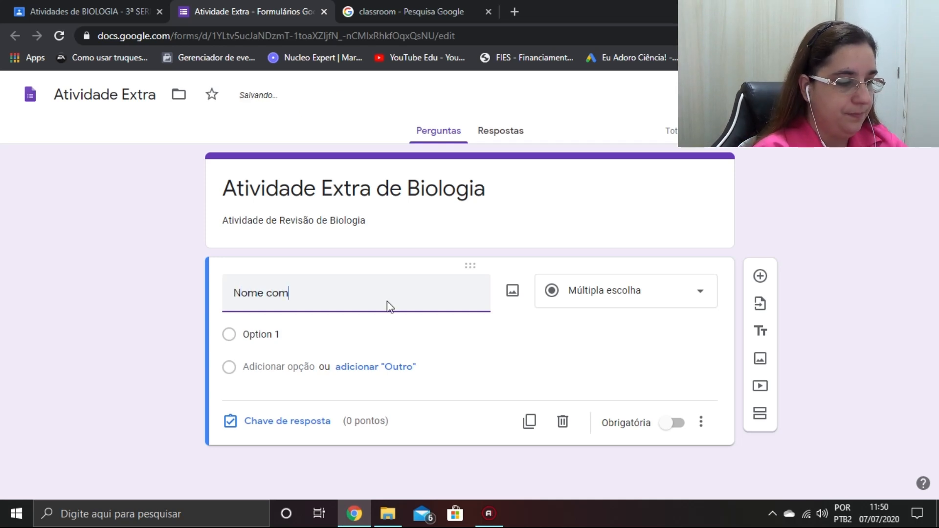
pyautogui.write('pleto / Turm')
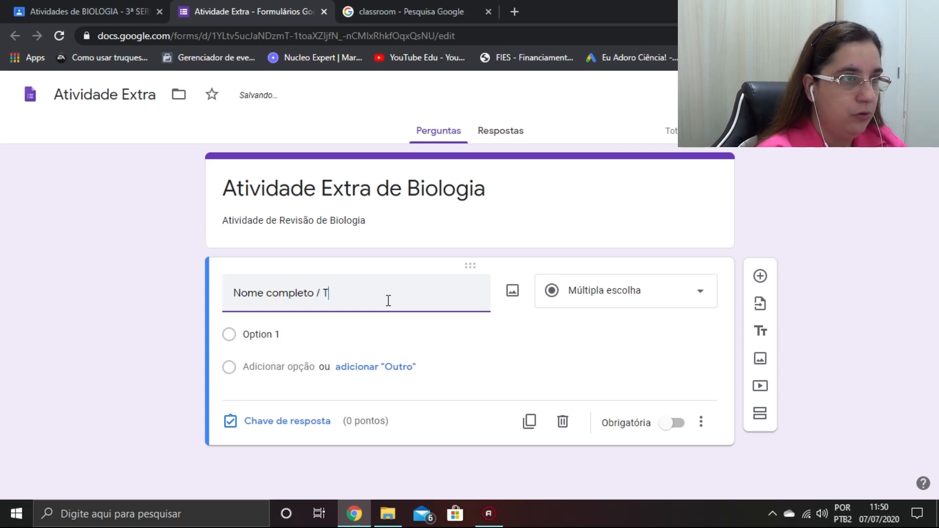
pyautogui.write('a')
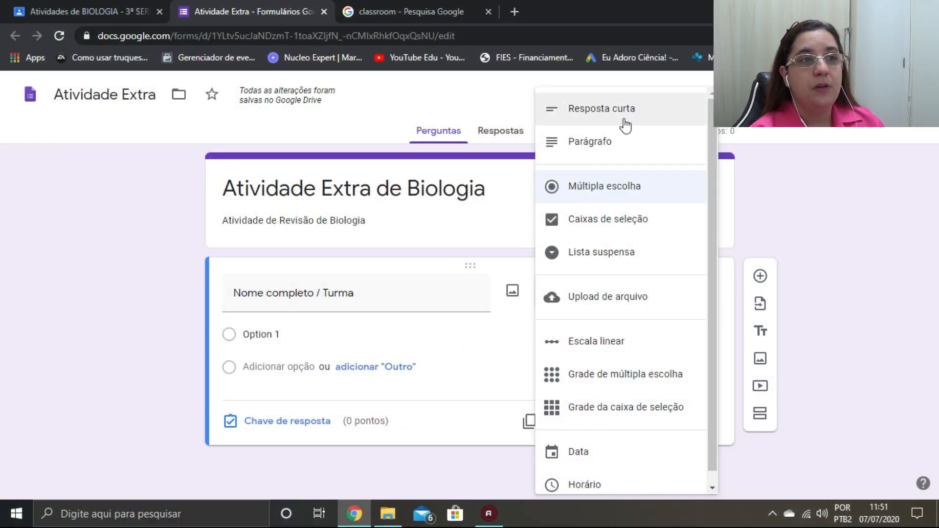
# Set the "Nome completo / Turma" question to the short answer type (Resposta curta) and make it required
pyautogui.click(818, 207)
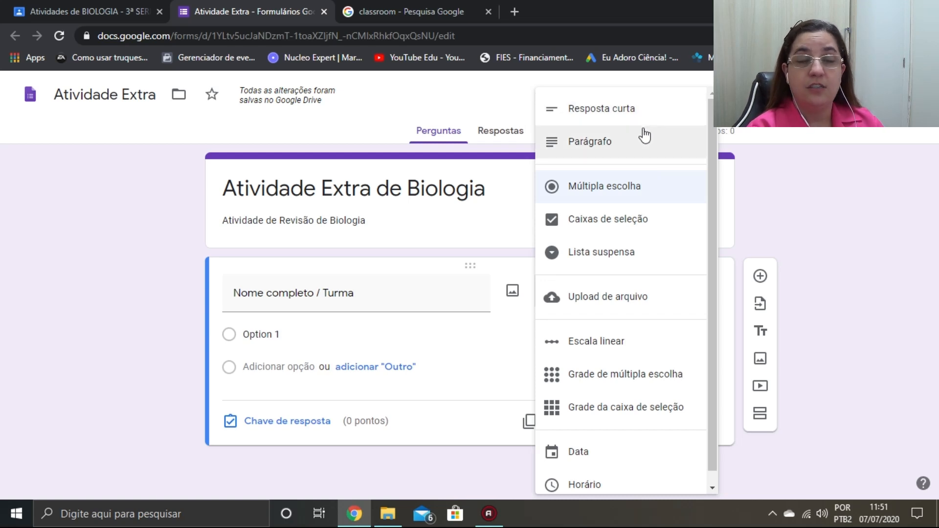
pyautogui.click(596, 108)
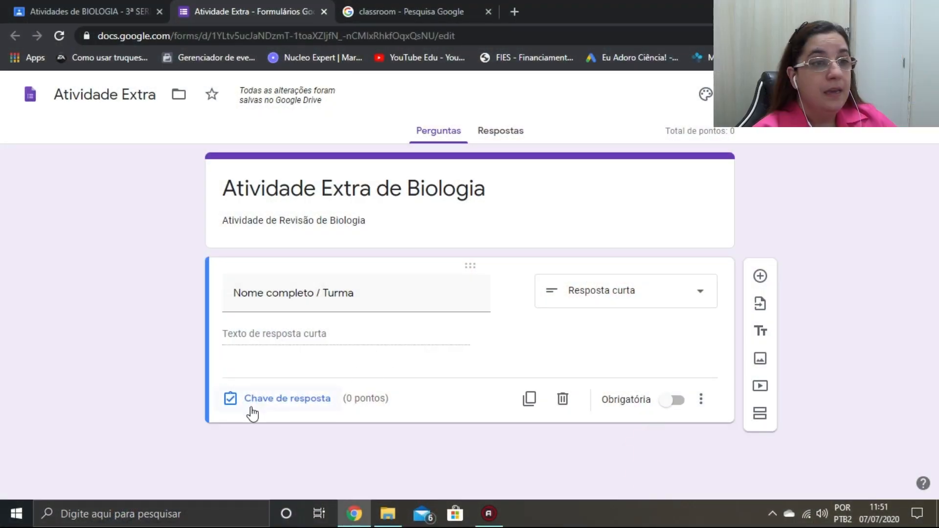
pyautogui.click(675, 401)
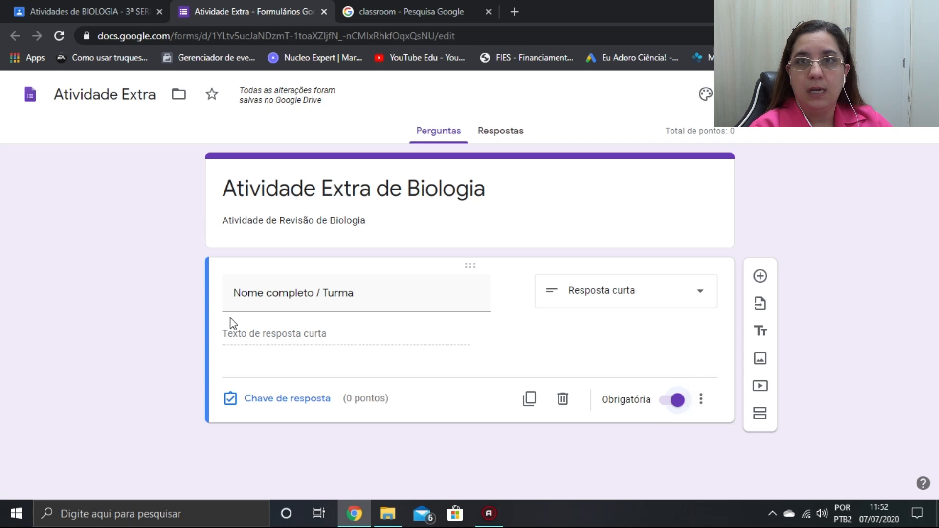
# Add a new question reading "Selecione a opção que indica corretamente como é uma célula eucarionte:"
pyautogui.click(760, 276)
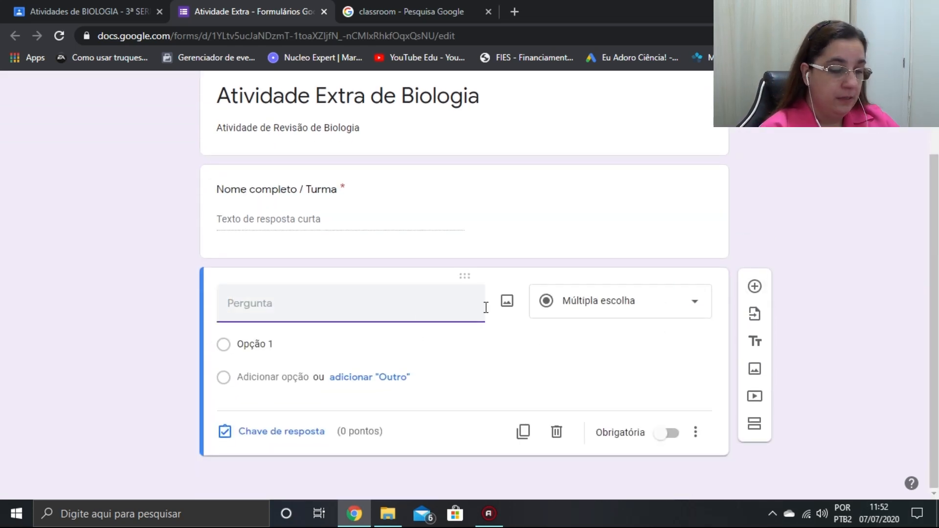
pyautogui.write('Selecione a opção qu')
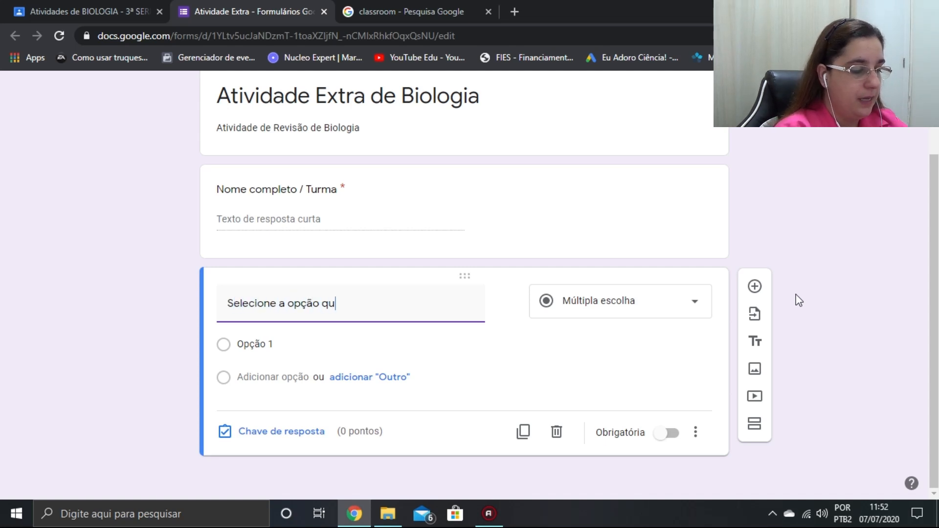
pyautogui.write('e indica corertamente')
pyautogui.write('retament')
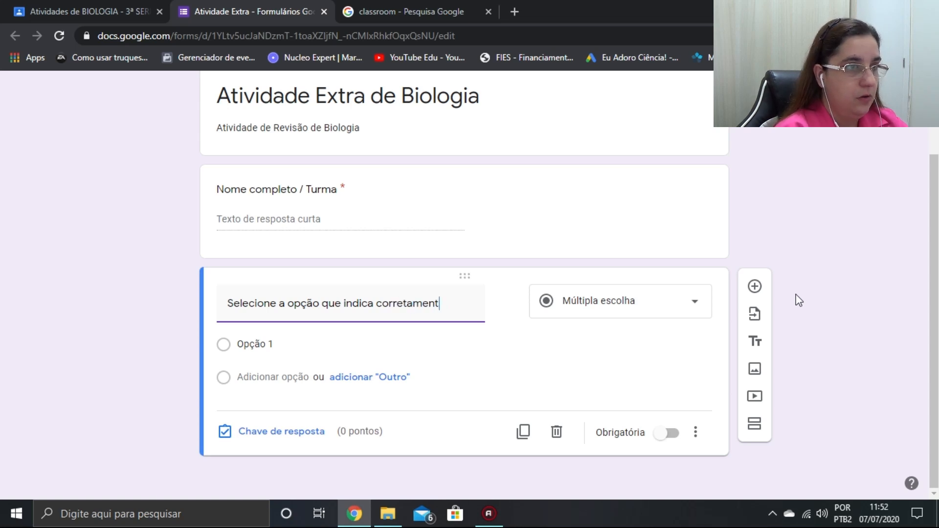
pyautogui.write('e como é uma célula eucarionte:')
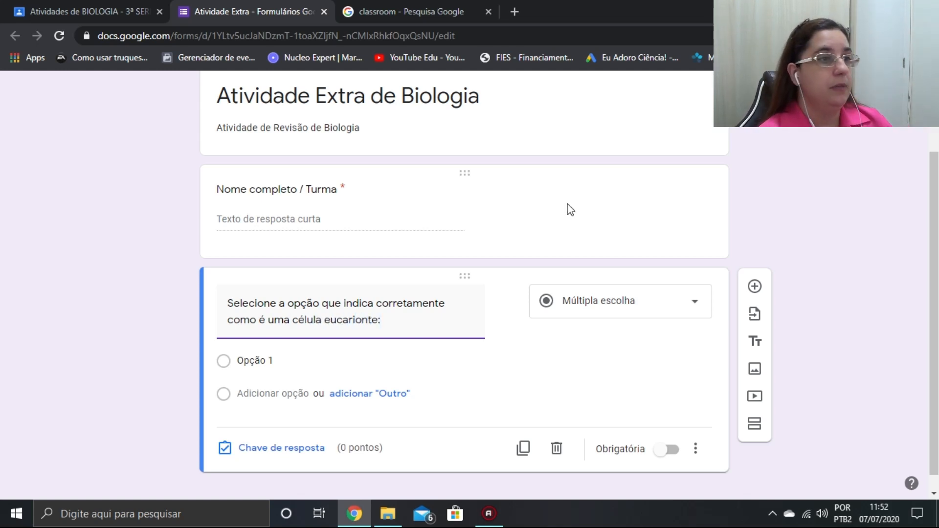
# Enter the answer options "célula com material genético desorganizado", "célula com material genético organizado", "célula sem material genético" and "célula com DNA"
pyautogui.press('Return')
pyautogui.write('c')
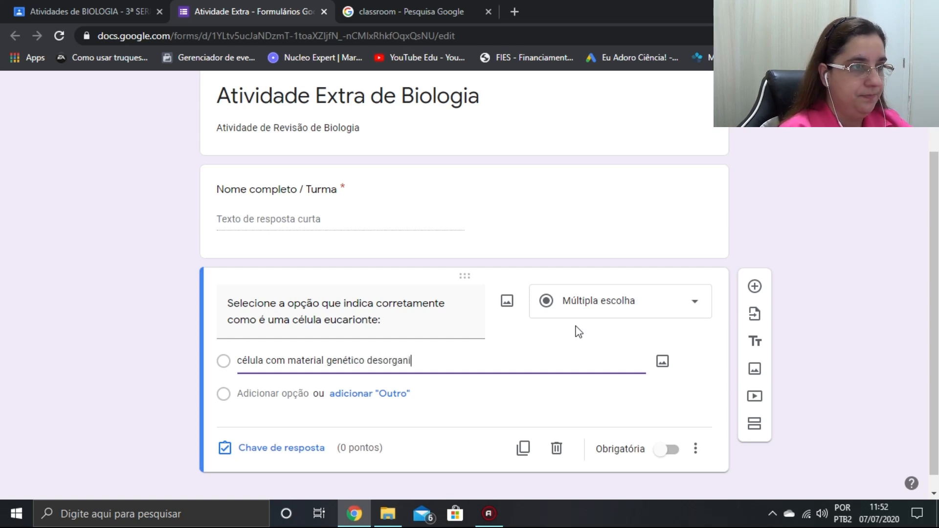
pyautogui.click(291, 393)
pyautogui.write('c')
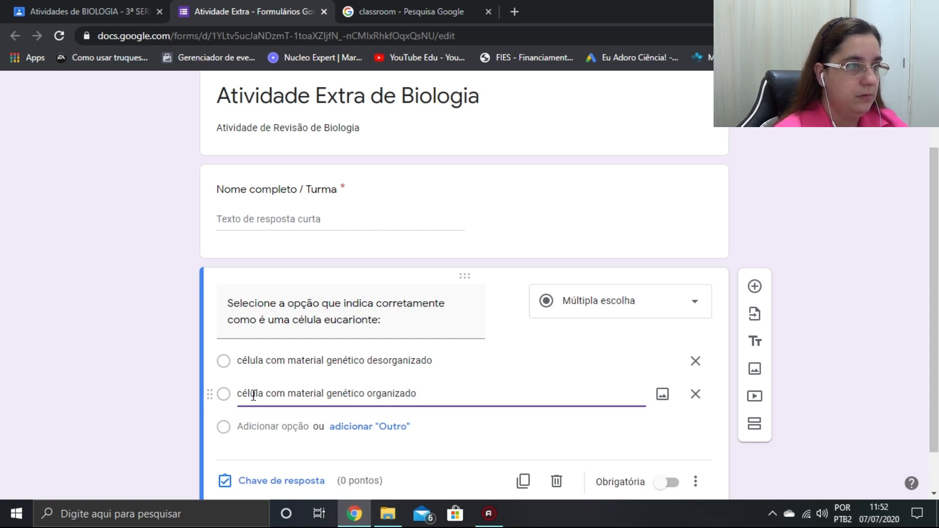
pyautogui.click(243, 426)
pyautogui.write('célula sem material genético')
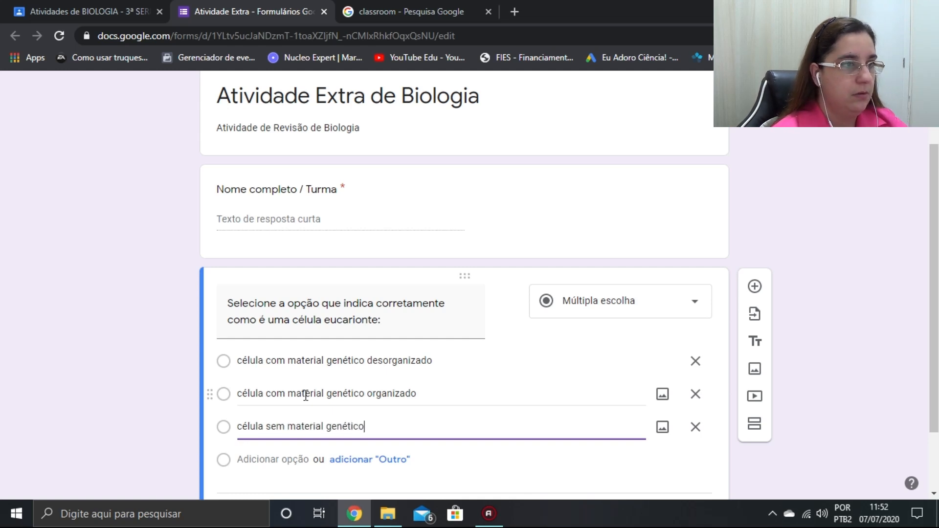
pyautogui.scroll(-2, 306, 395)
pyautogui.click(288, 379)
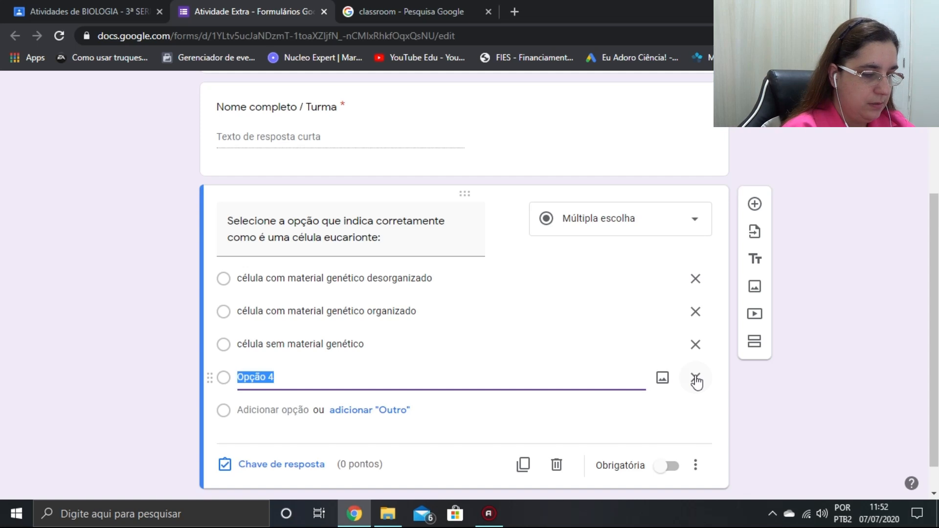
pyautogui.write('célula com DNA')
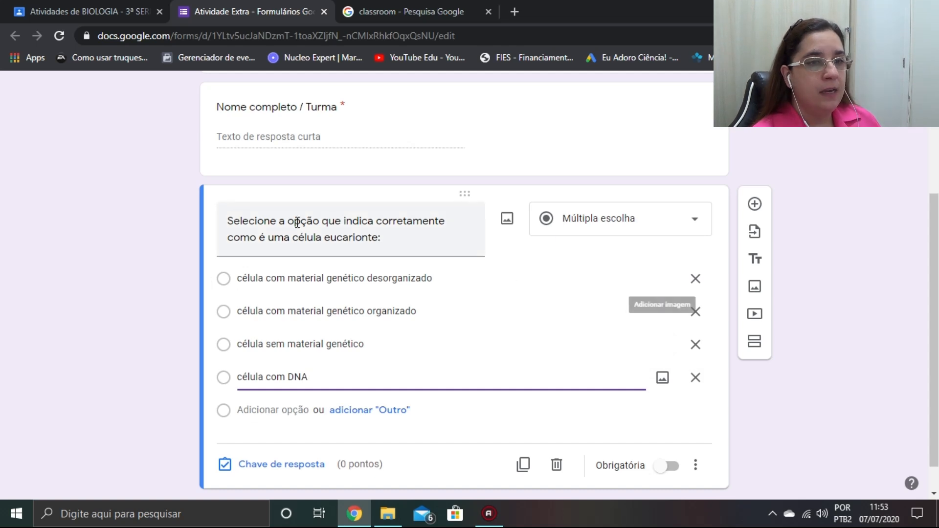
pyautogui.click(776, 401)
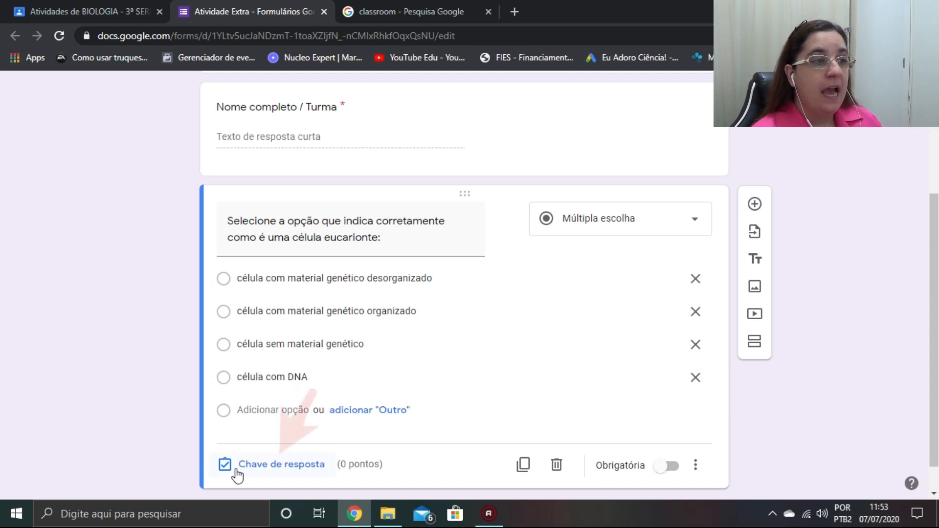
# Mark "célula com material genético organizado" as the correct answer worth 2 points, and make the question required
pyautogui.click(288, 471)
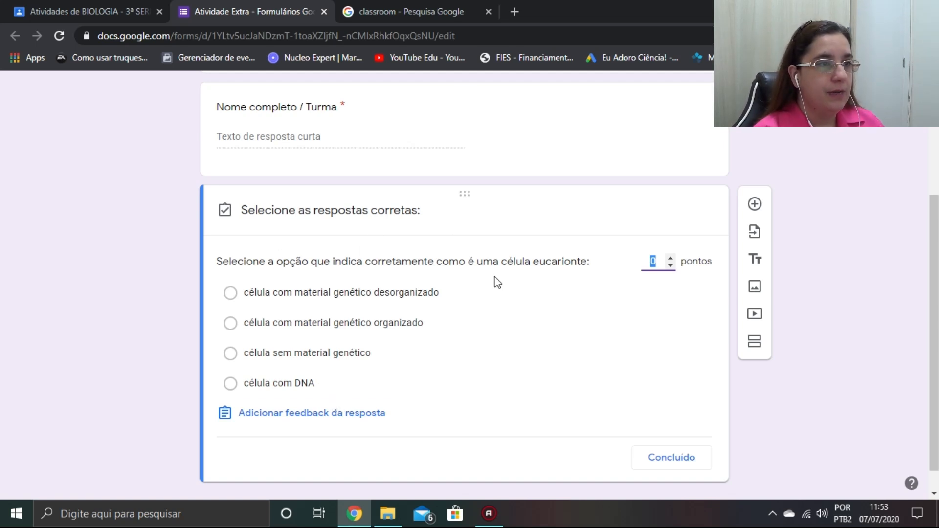
pyautogui.click(232, 333)
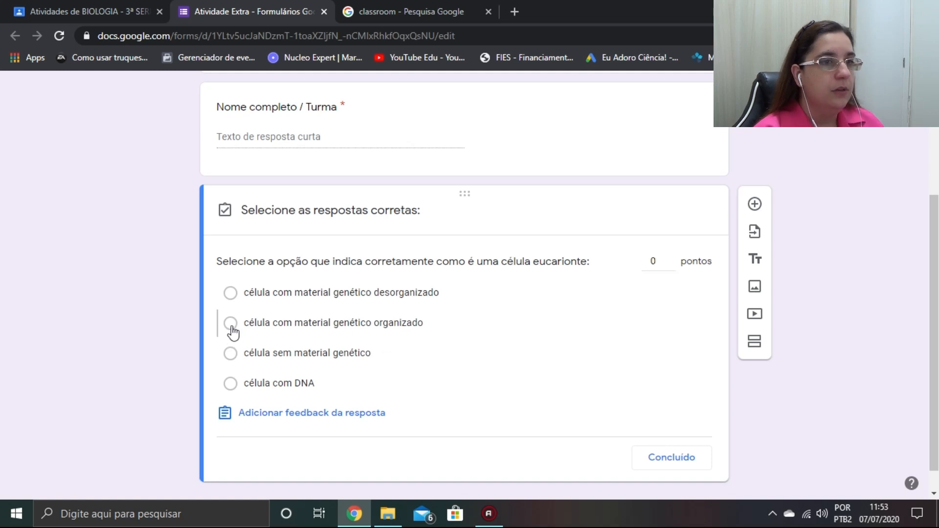
pyautogui.click(230, 324)
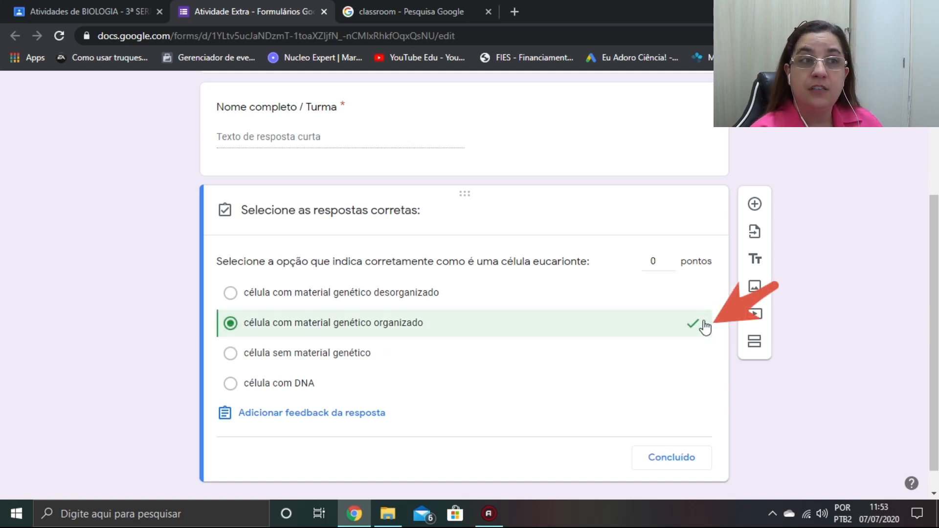
pyautogui.click(670, 258)
pyautogui.click(671, 258)
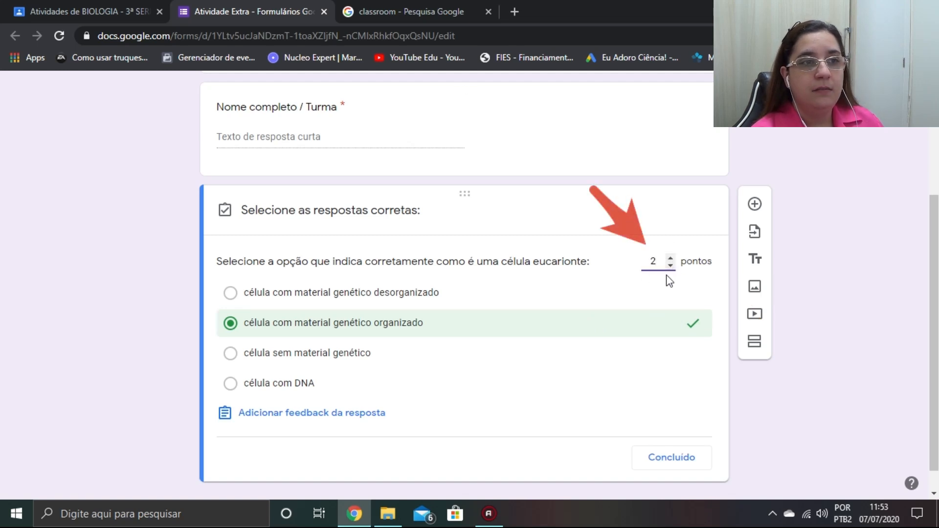
pyautogui.click(676, 464)
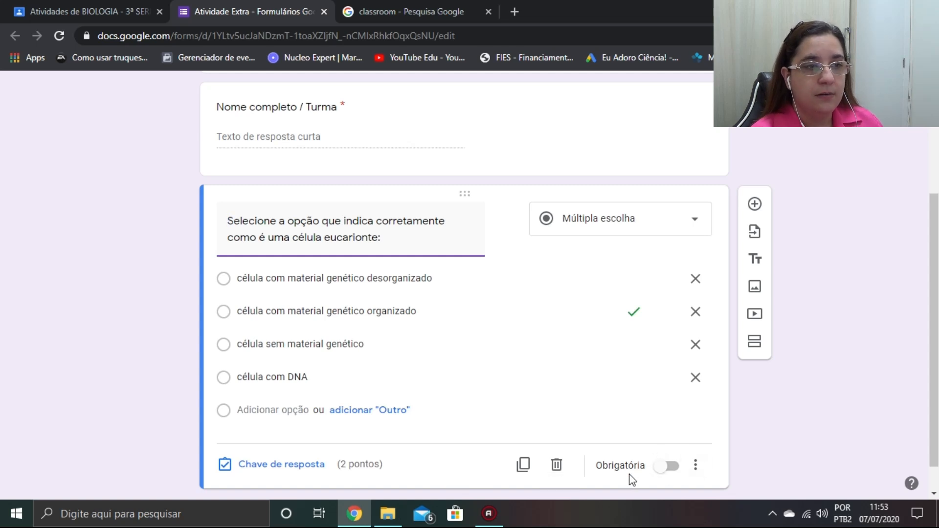
pyautogui.click(671, 470)
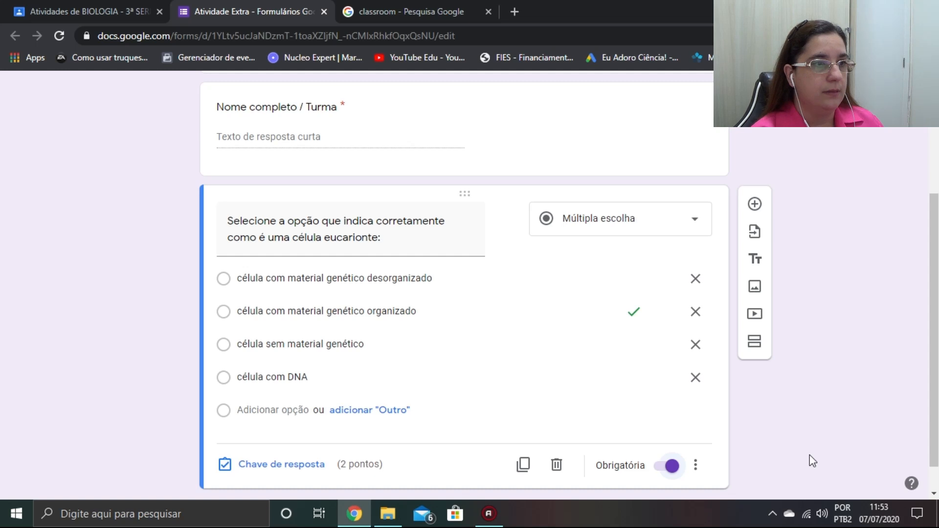
# Add a multiple-choice grid question (Grade de múltipla escolha) reading "Relacione a organela celular com sua respectiva função:"
pyautogui.scroll(-1, 809, 455)
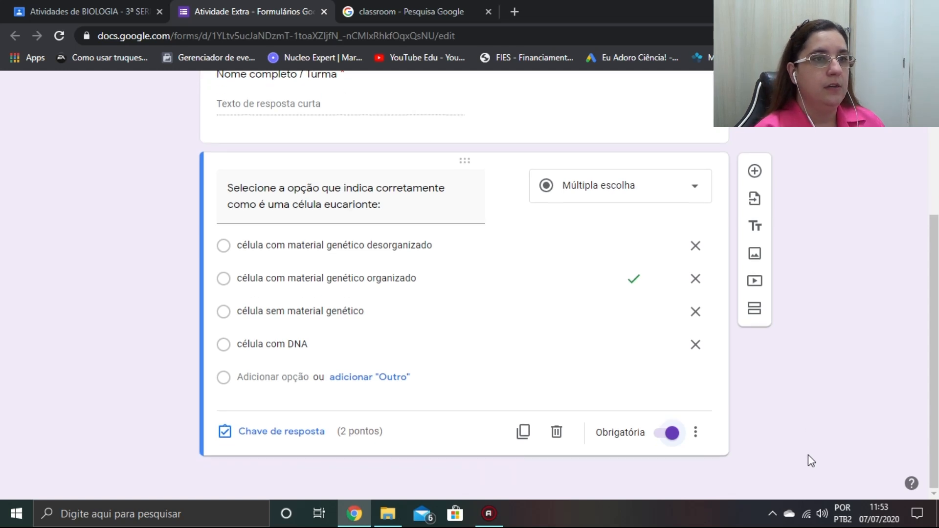
pyautogui.click(758, 173)
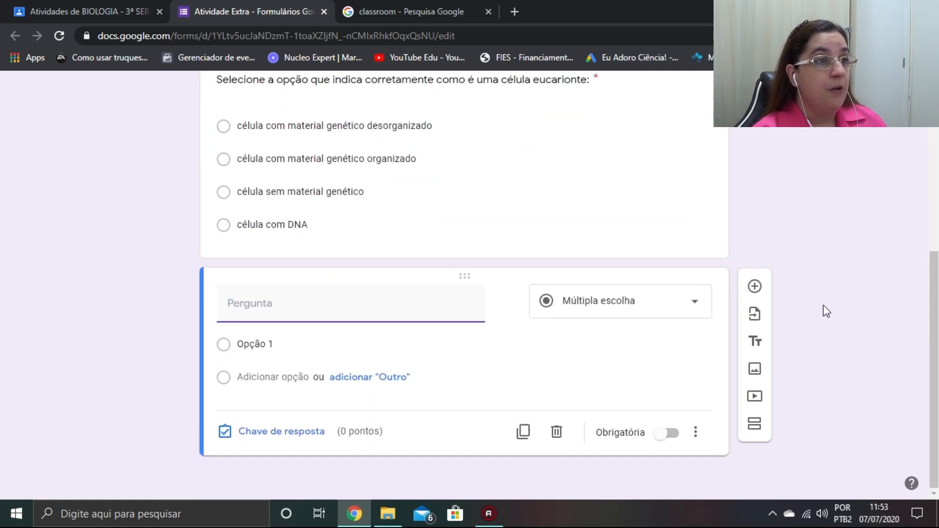
pyautogui.write('R')
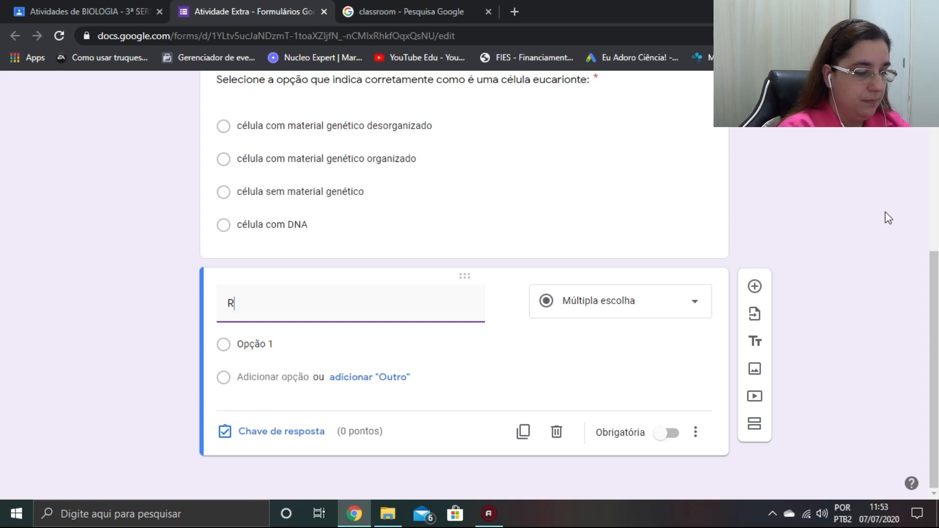
pyautogui.write('elacione a ')
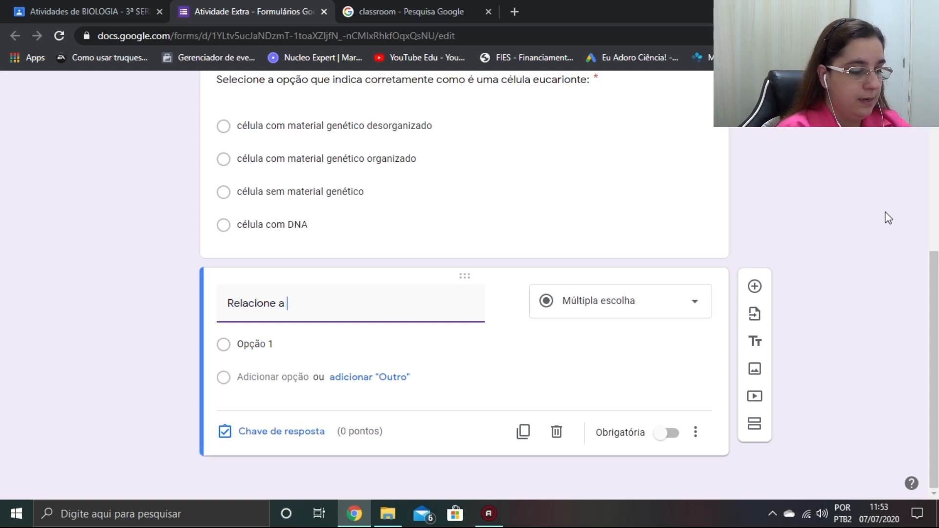
pyautogui.write('organela')
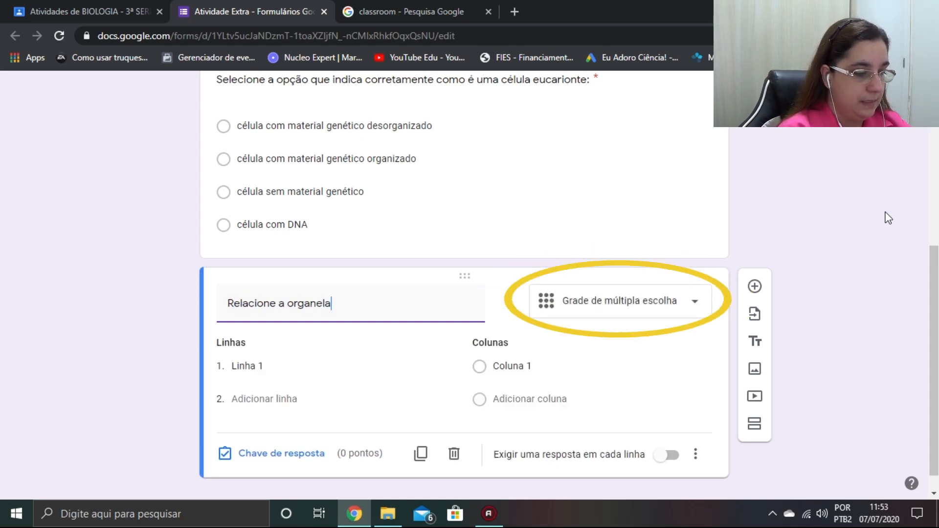
pyautogui.write(' celular c')
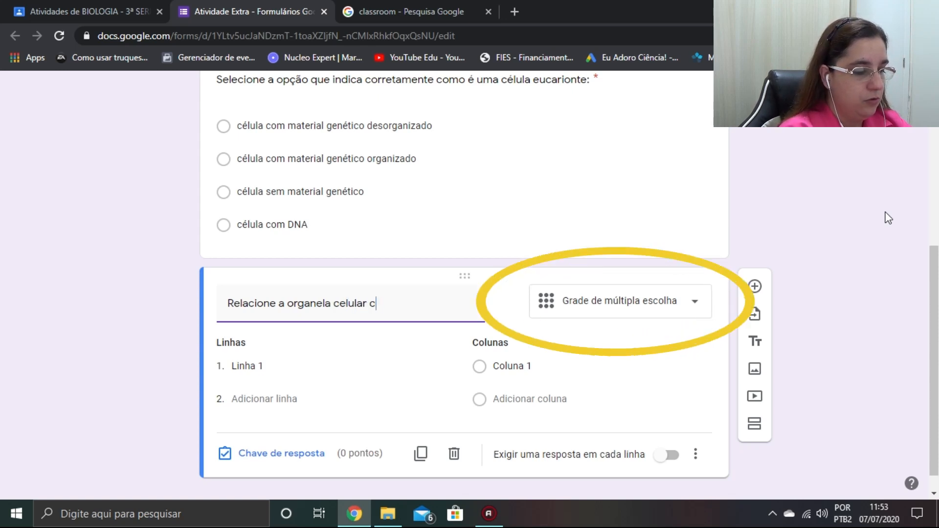
pyautogui.write('om sua respectiva fun')
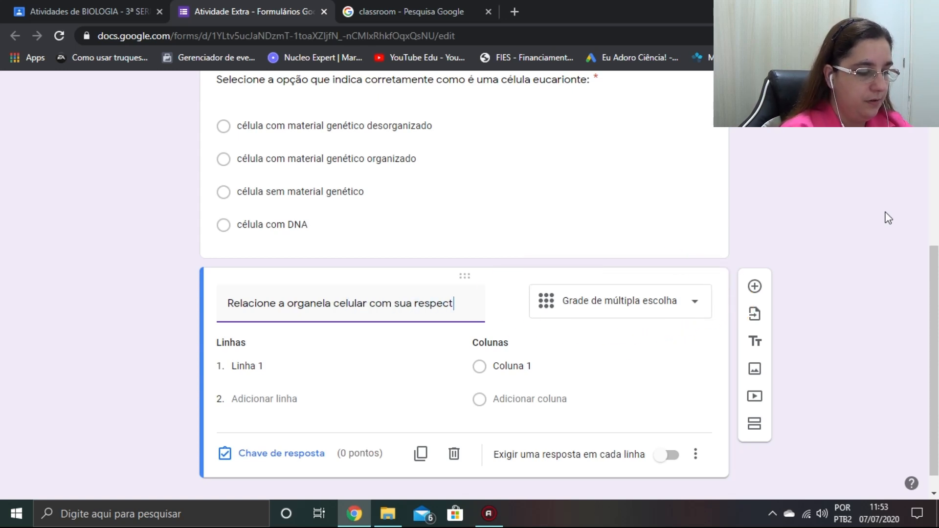
pyautogui.write('ção.')
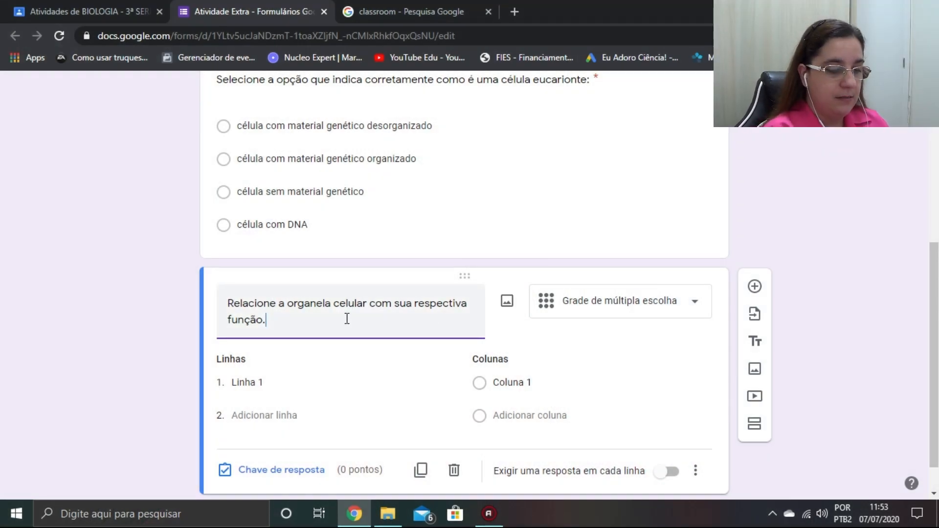
pyautogui.press('BackSpace')
pyautogui.write(':')
pyautogui.click(618, 312)
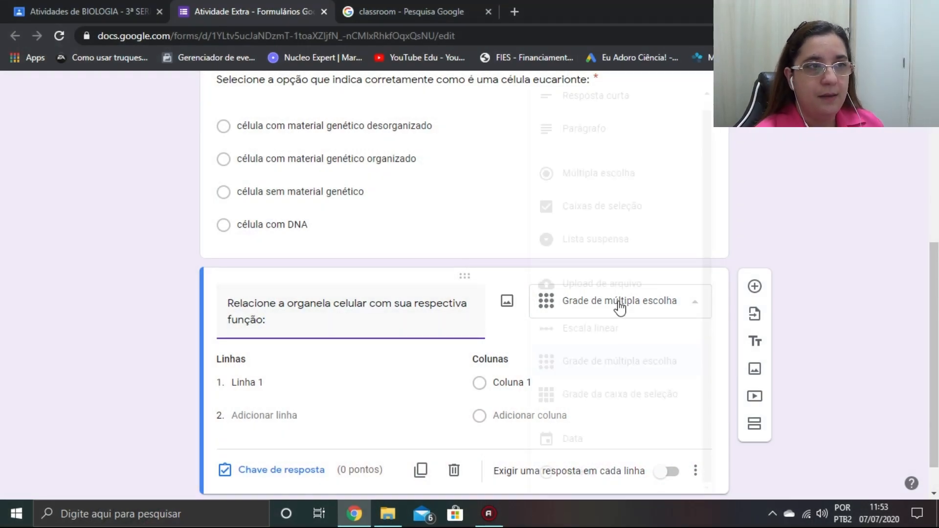
pyautogui.click(643, 372)
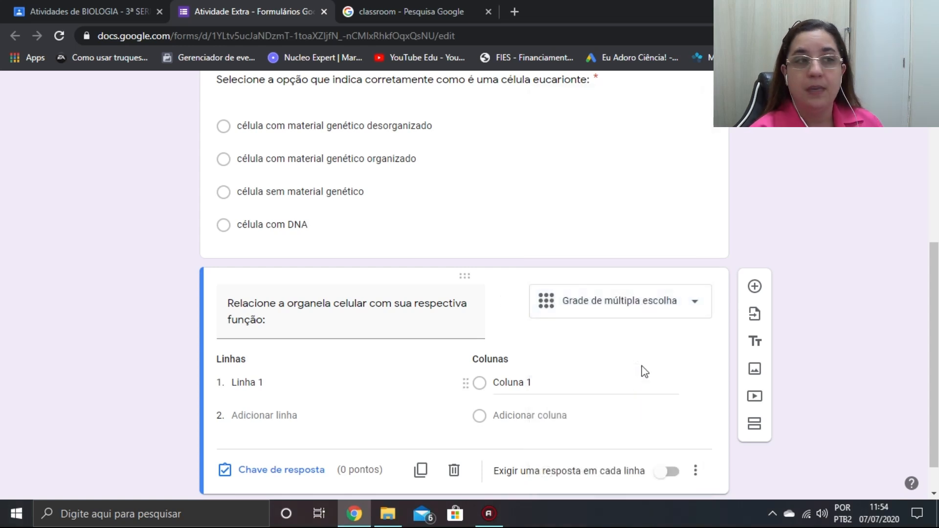
# Enter "Mitocôndria" and "Cloroplasto" as the first two rows of the organelle grid question
pyautogui.scroll(-1, 645, 371)
pyautogui.click(292, 344)
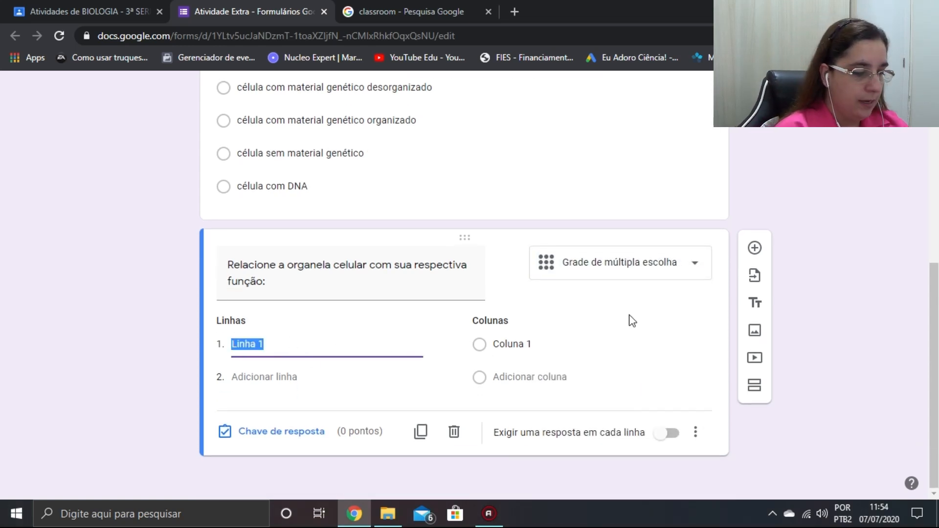
pyautogui.write('Mitocôndria')
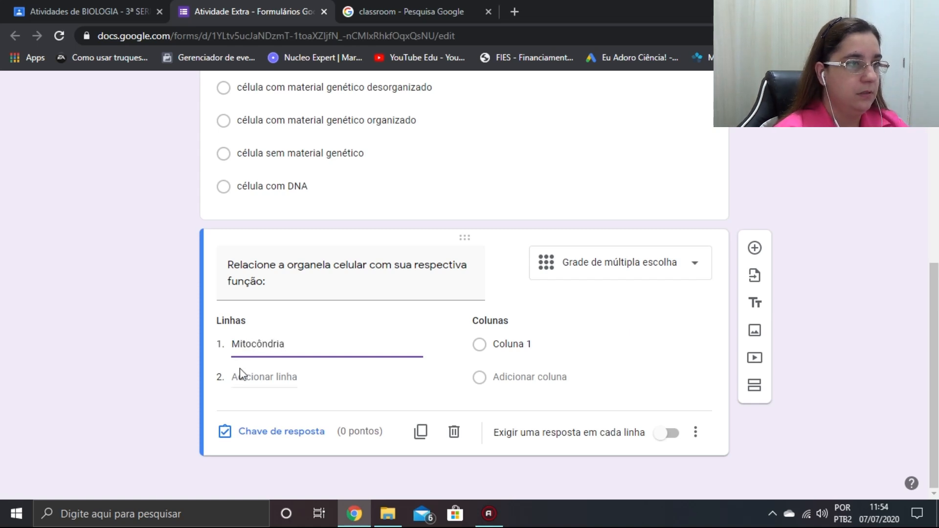
pyautogui.click(256, 378)
pyautogui.write('clç')
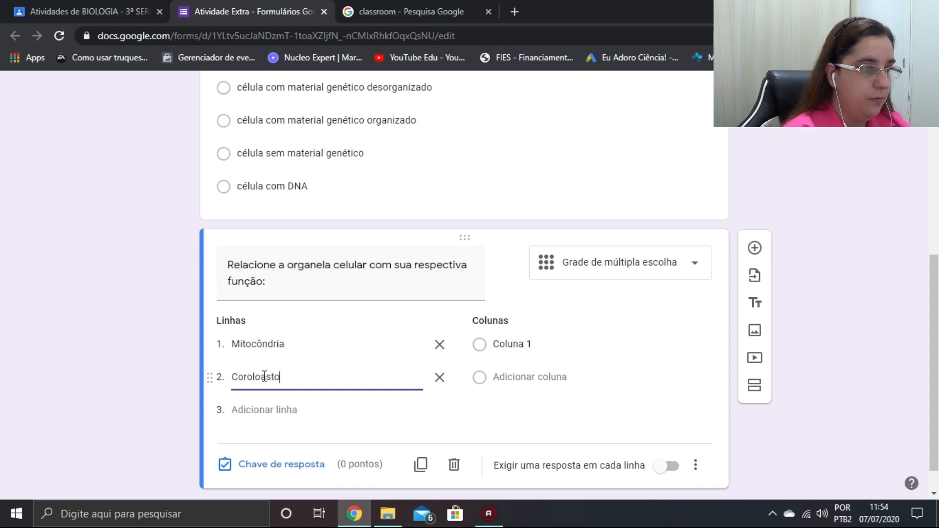
pyautogui.press('BackSpace')
pyautogui.press('BackSpace')
pyautogui.press('BackSpace')
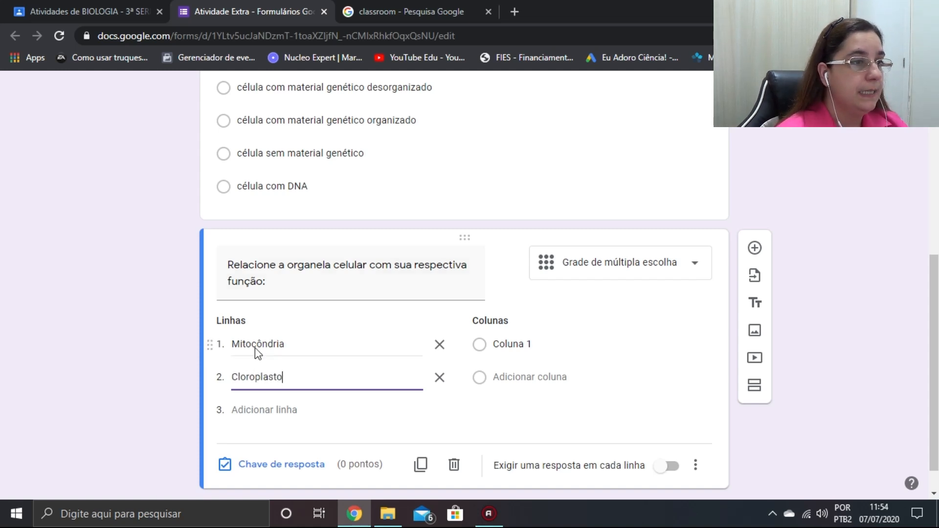
# Add "Complexo golgiense" and "Ribossomo" as the third and fourth rows of the organelle grid question
pyautogui.click(251, 410)
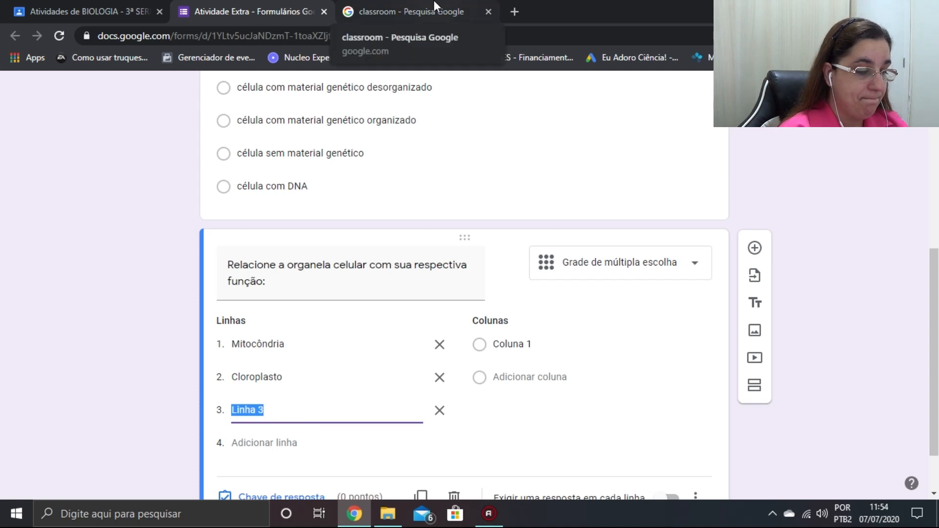
pyautogui.write('Complexo golgien')
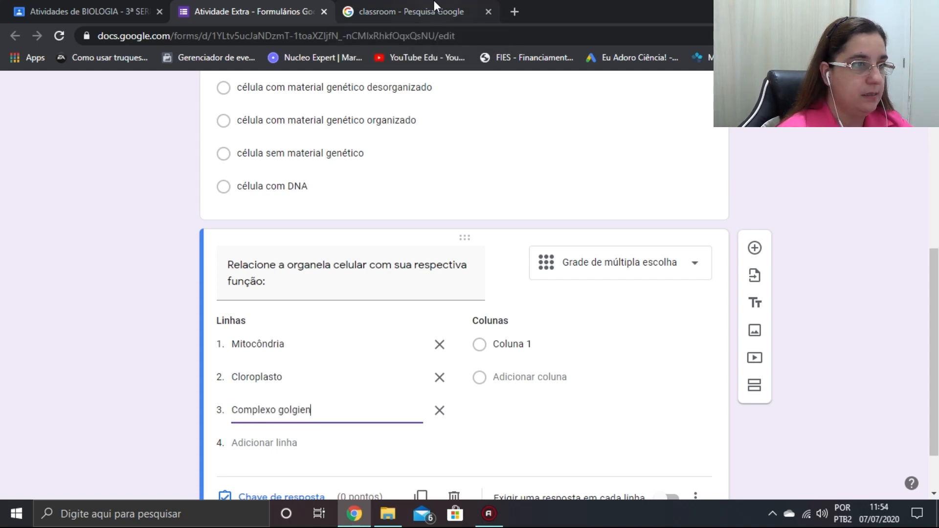
pyautogui.write('se')
pyautogui.scroll(-3, 314, 343)
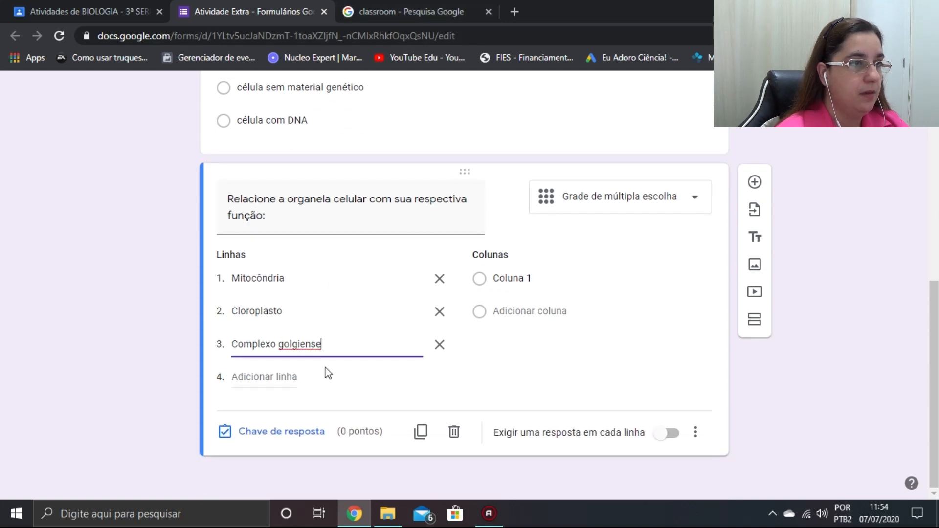
pyautogui.click(267, 383)
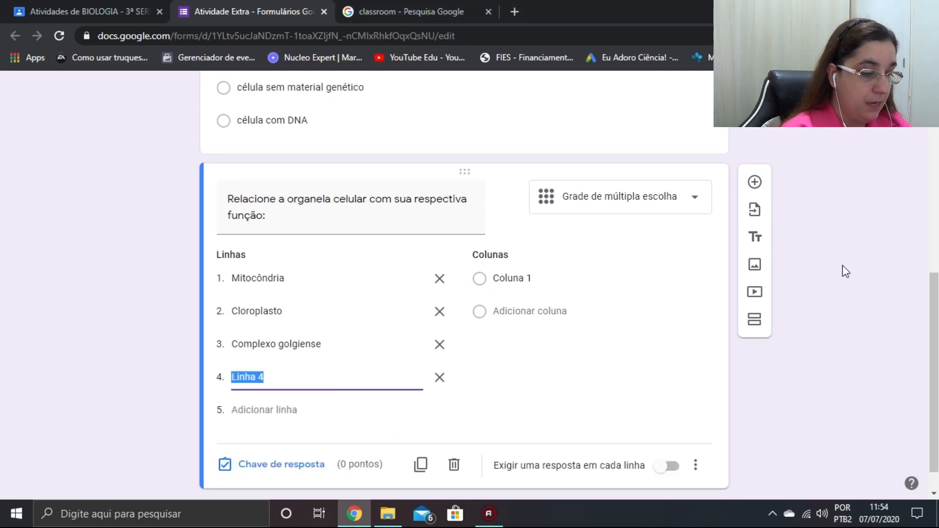
pyautogui.write('r')
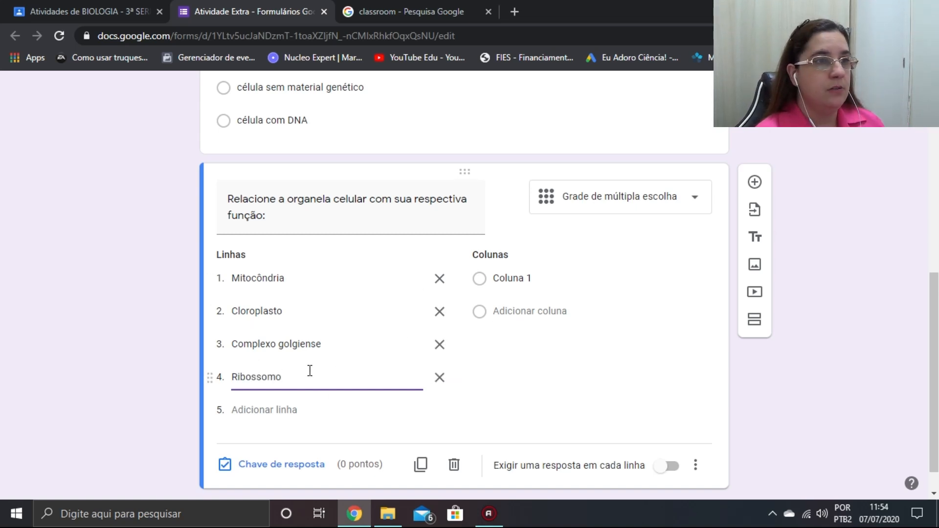
# Enter "realiza fotossíntese" and "síntese proteica" as the first two columns of the organelle grid question
pyautogui.click(540, 275)
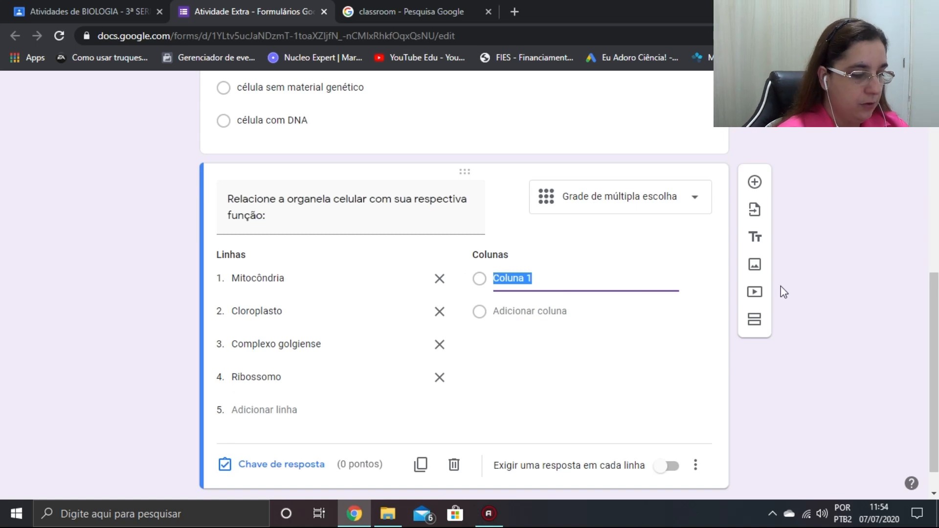
pyautogui.write('realiza f')
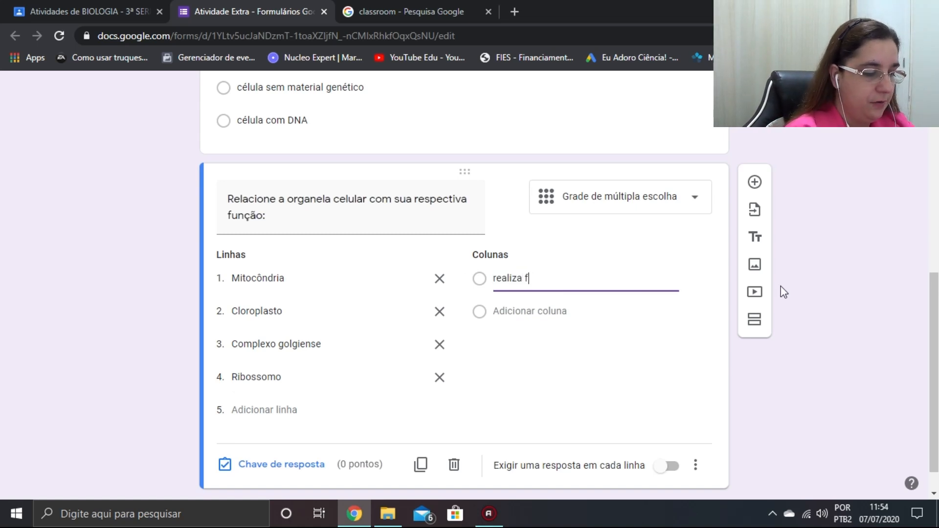
pyautogui.write('otossíntese')
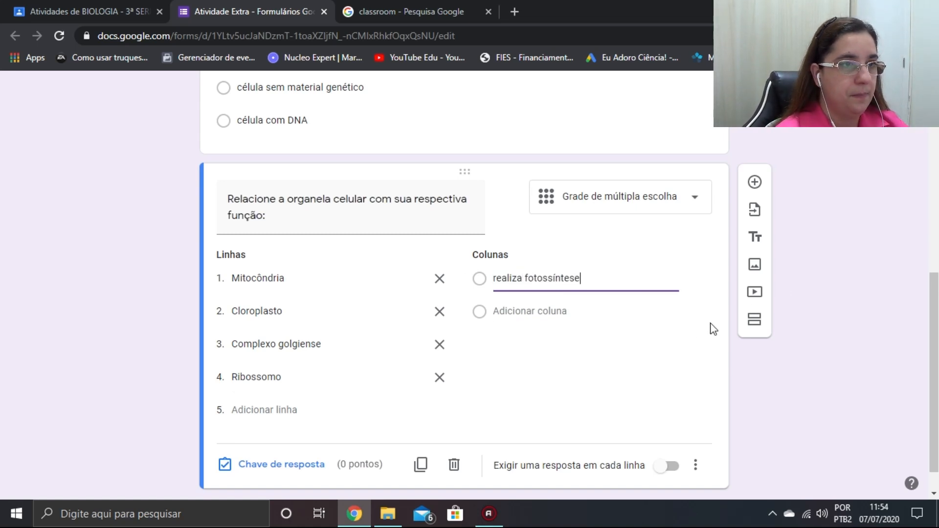
pyautogui.click(541, 313)
pyautogui.write('síntese proteic')
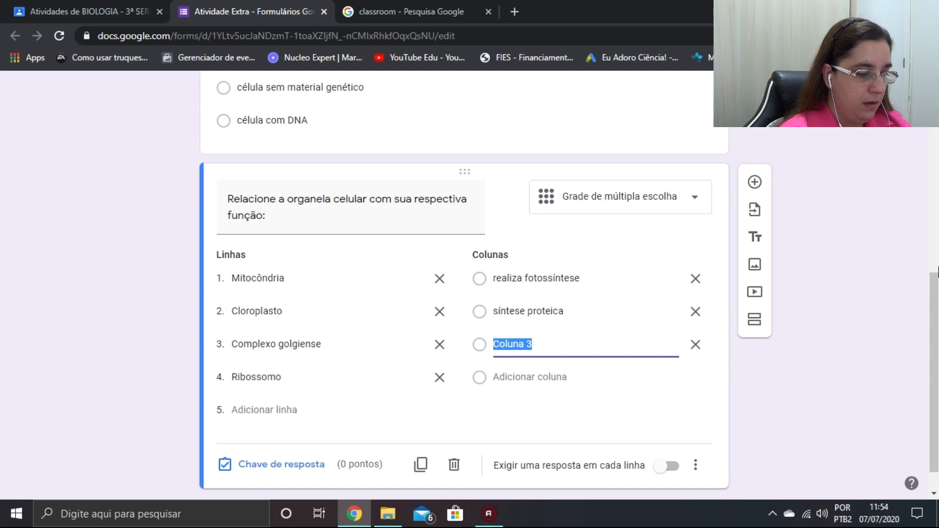
# Enter "armazenamento e excreção" and "respiração celular" as the third and fourth columns of the organelle grid question
pyautogui.write('ar')
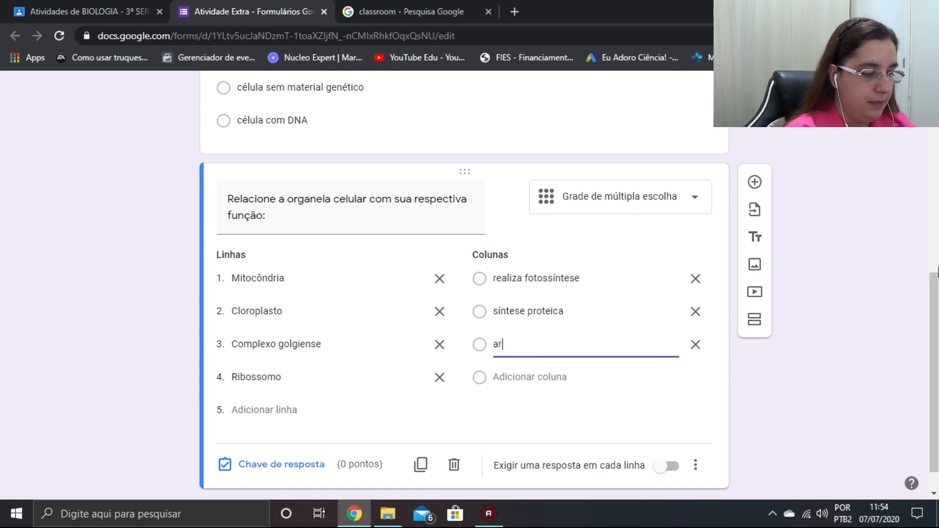
pyautogui.write('mazenamento e excreção')
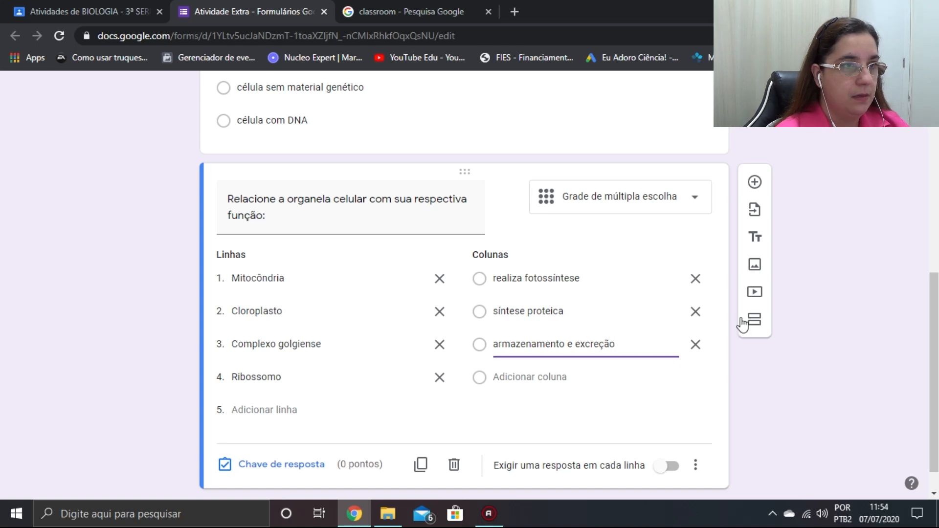
pyautogui.click(514, 377)
pyautogui.write('respiração celular')
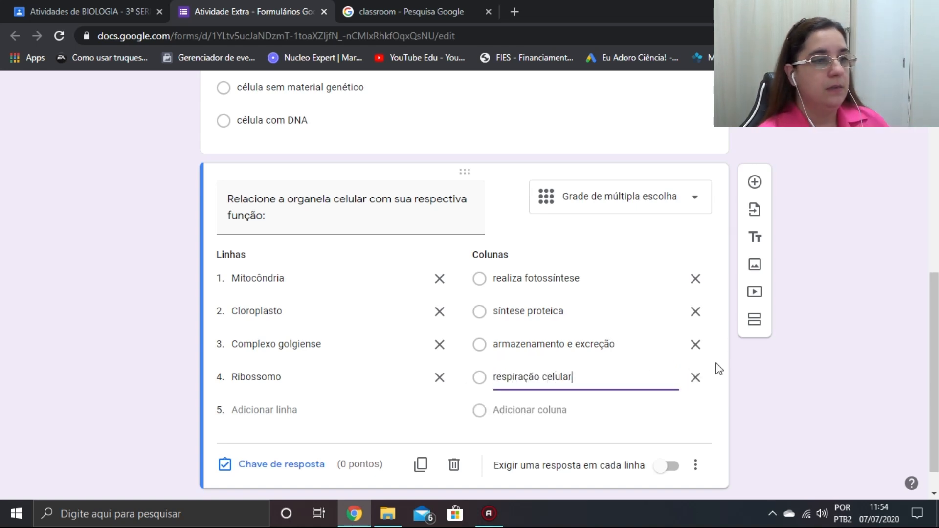
# In the answer key, match Mitocôndria to respiração celular, Cloroplasto to realiza fotossíntese, Complexo golgiense to armazenamento e excreção, and Ribossomo to síntese proteica
pyautogui.click(271, 471)
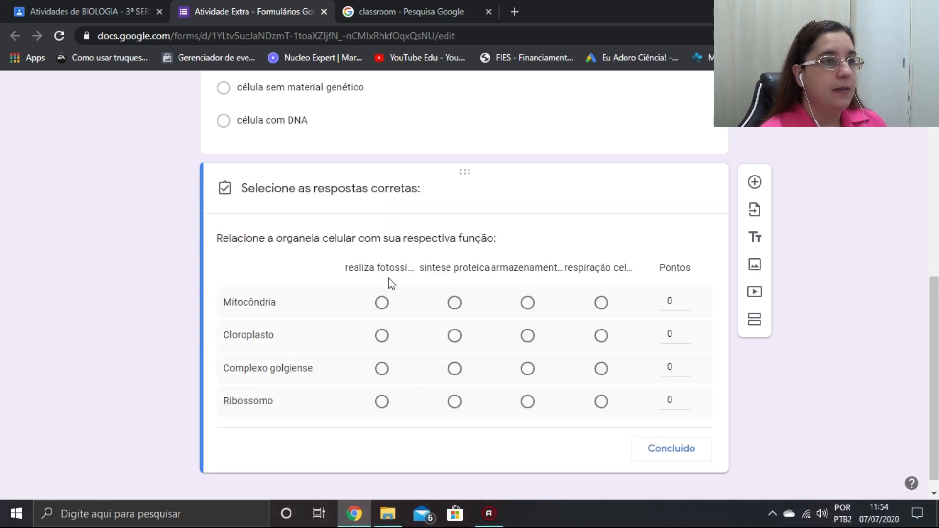
pyautogui.click(602, 304)
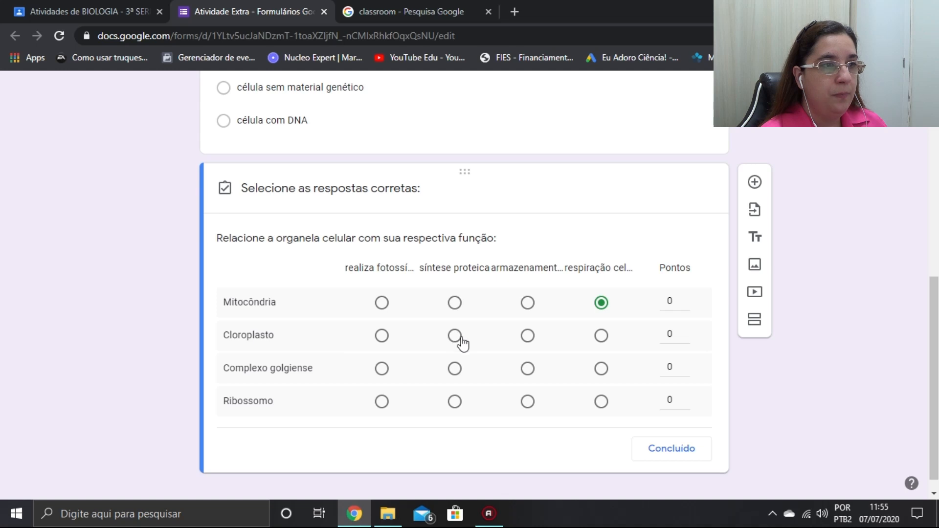
pyautogui.click(382, 337)
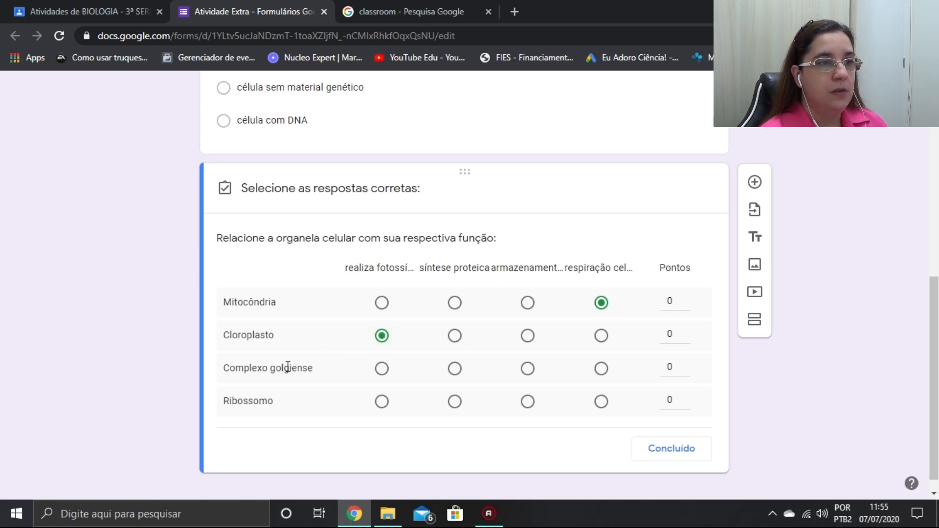
pyautogui.click(529, 373)
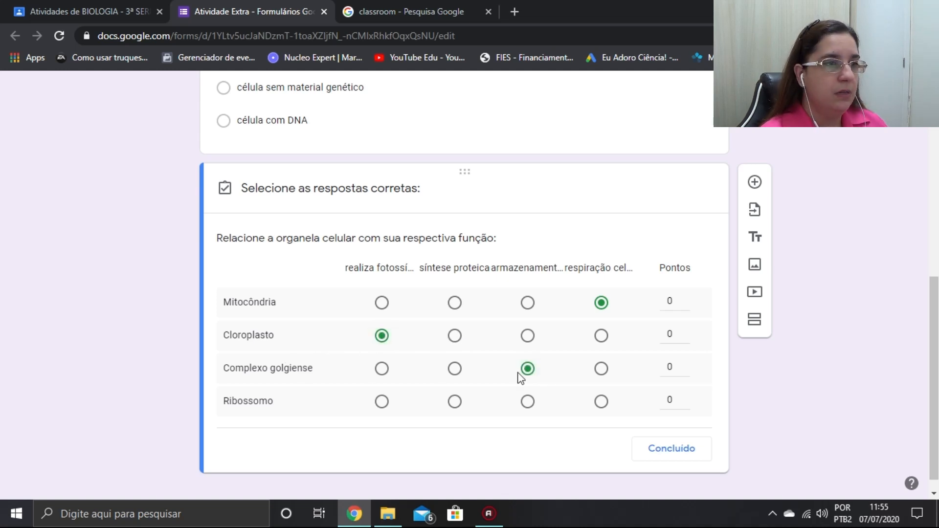
pyautogui.click(455, 402)
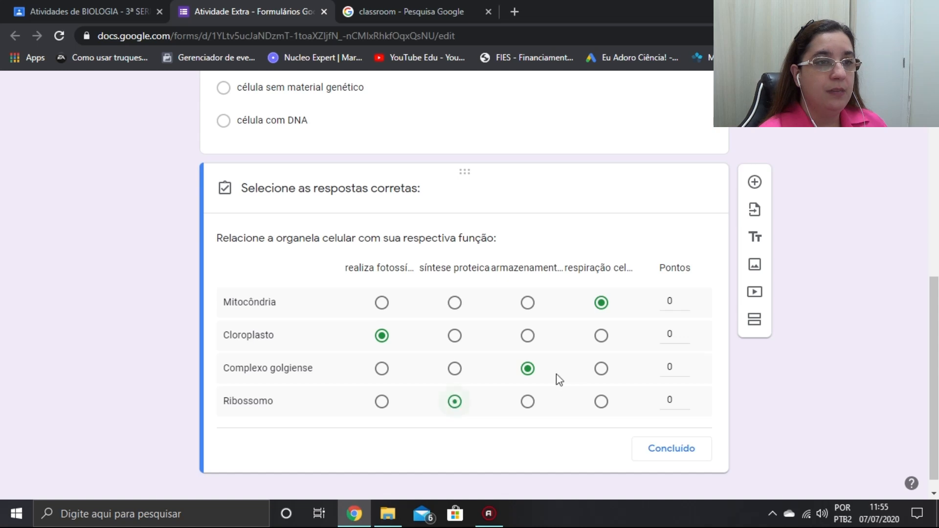
# Give each organelle row 1 point in the answer key, and require a response in each row of the grid
pyautogui.click(685, 297)
pyautogui.click(685, 330)
pyautogui.click(685, 364)
pyautogui.click(686, 397)
pyautogui.click(677, 451)
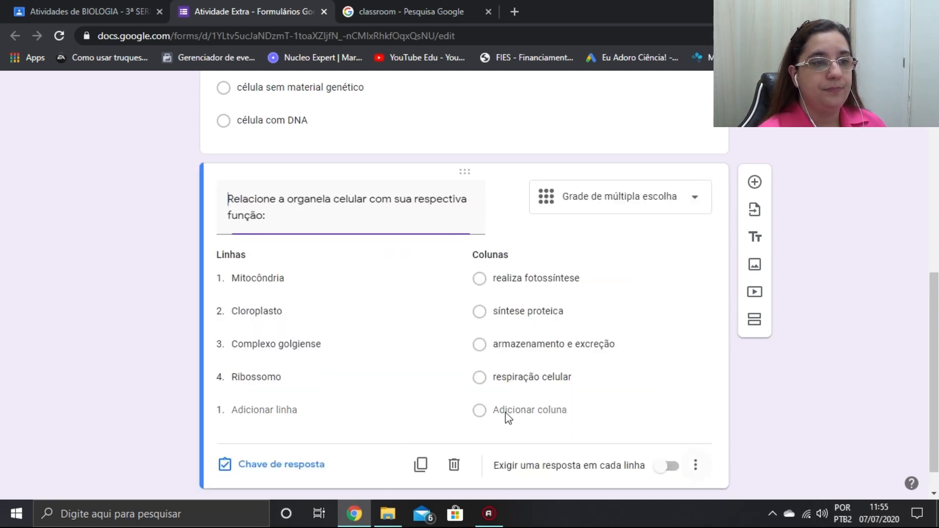
pyautogui.click(668, 469)
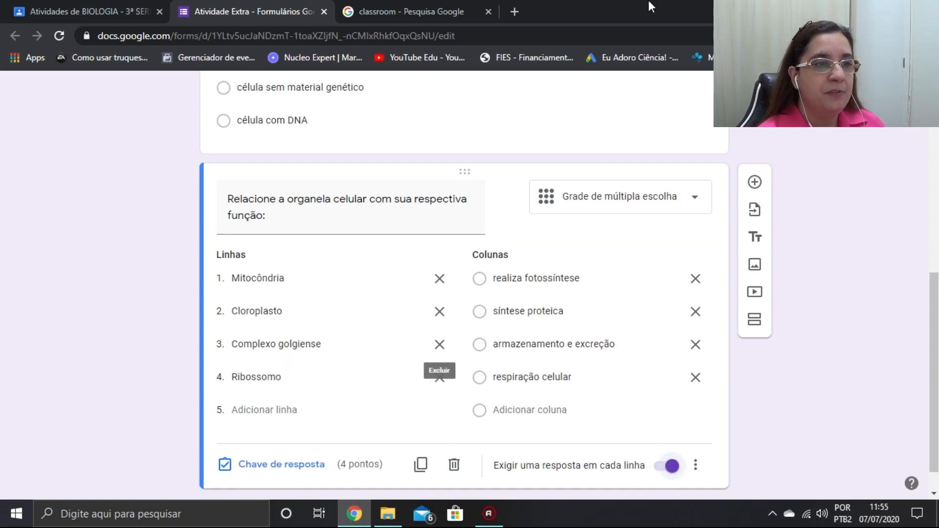
# Check the quiz's total points in the form header
pyautogui.scroll(3, 739, 445)
pyautogui.scroll(6, 739, 443)
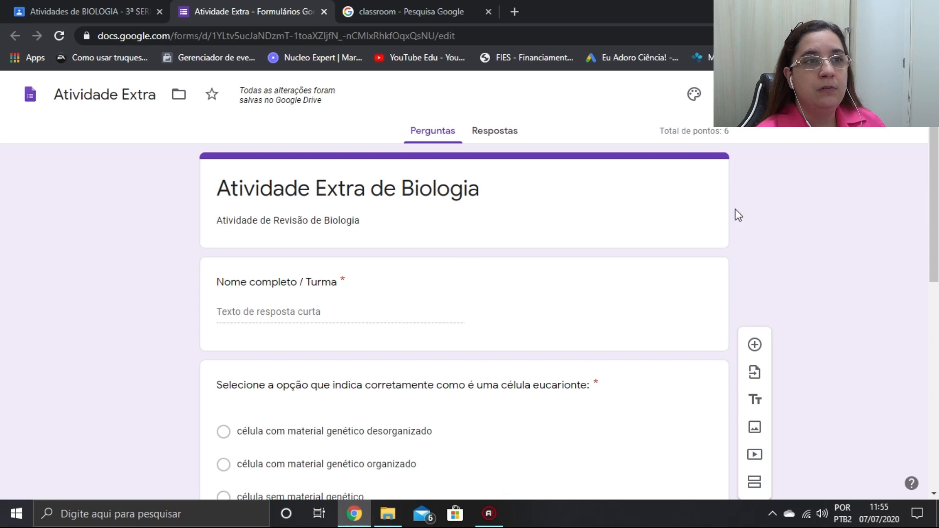
pyautogui.moveTo(662, 131); pyautogui.dragTo(734, 139)
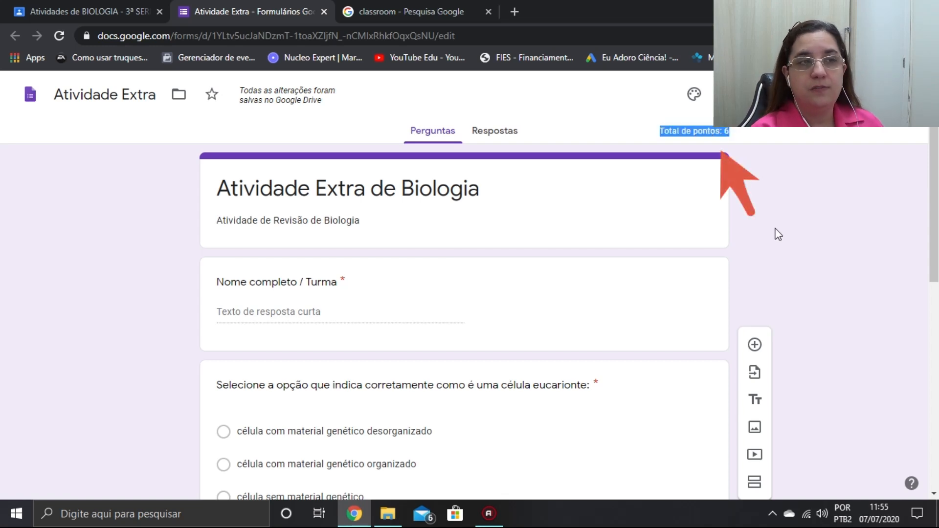
pyautogui.click(537, 243)
pyautogui.scroll(-1, 534, 249)
pyautogui.scroll(1, 535, 235)
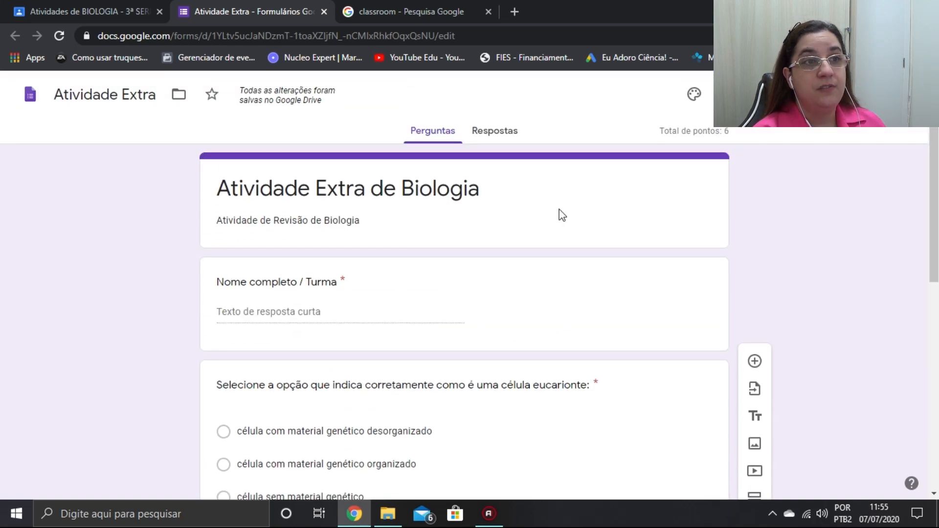
# Add a checkbox grid question (Grade da caixa de seleção) reading "Selecione as características de cada grupo de plantas do reino Metaphyta:"
pyautogui.scroll(-15, 814, 264)
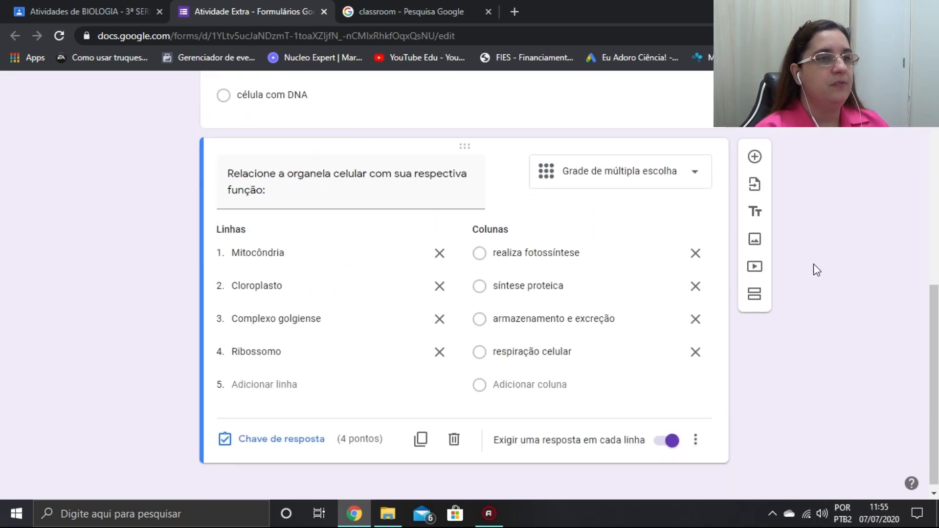
pyautogui.click(755, 168)
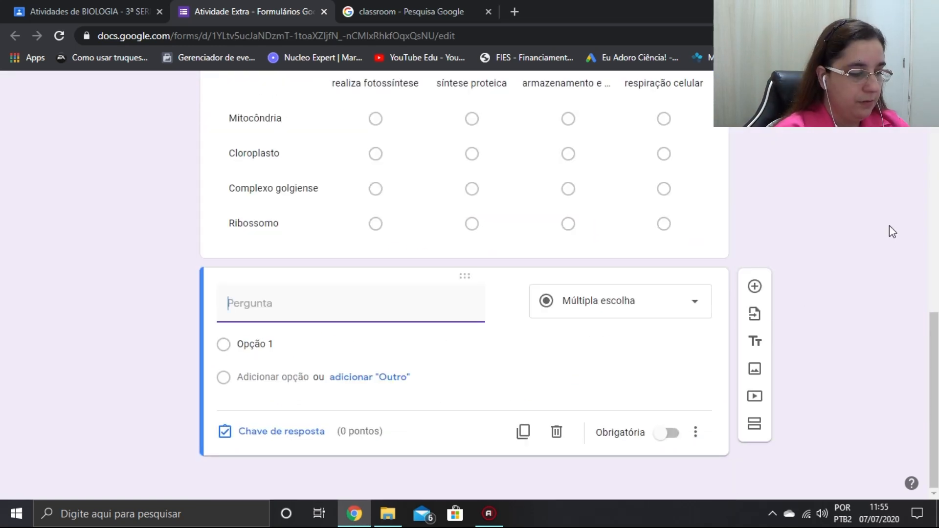
pyautogui.write('Selecione ')
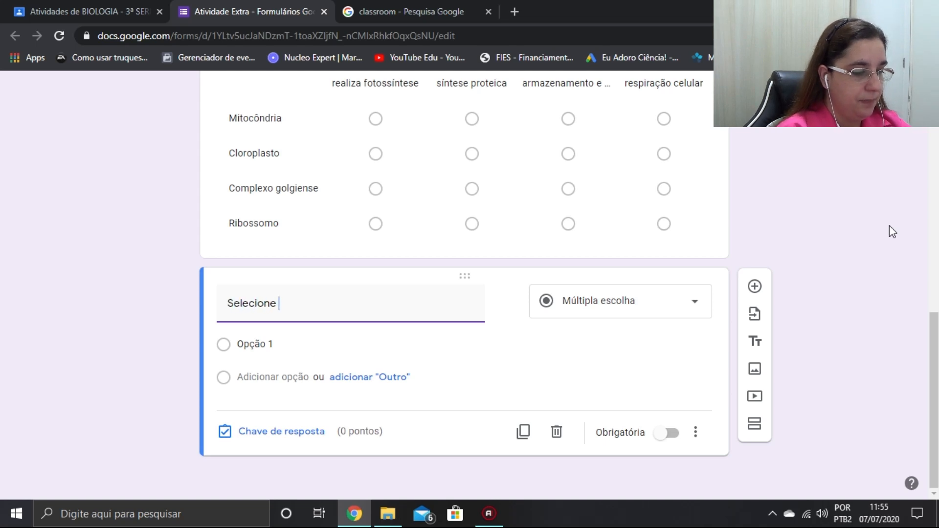
pyautogui.write('as caract')
pyautogui.press('BackSpace')
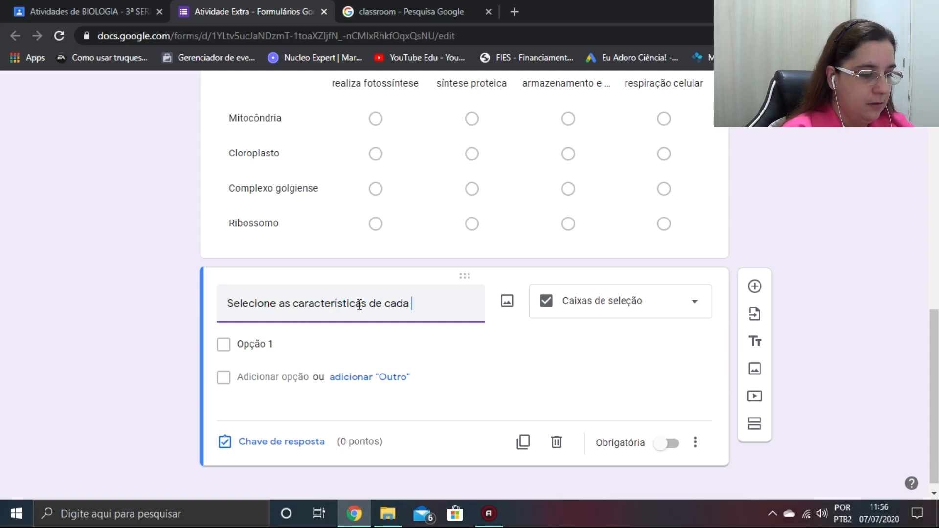
pyautogui.write('grupo de')
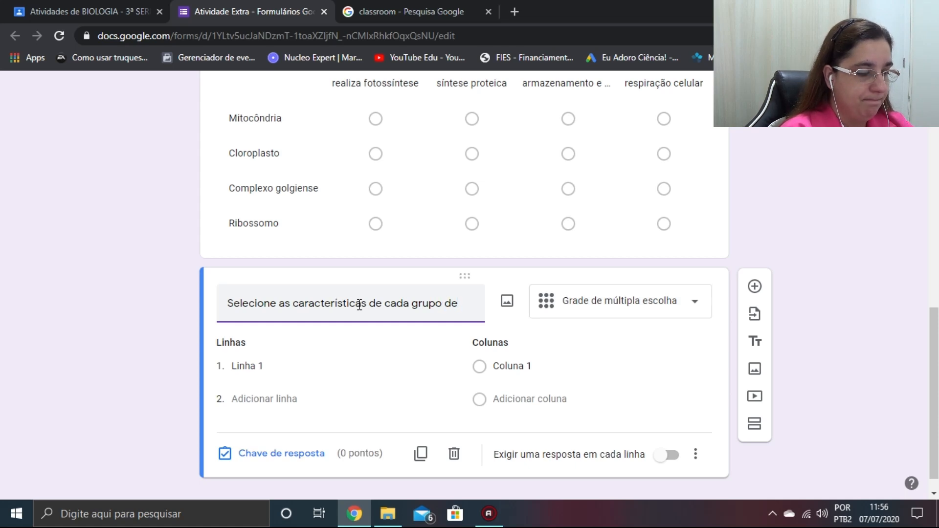
pyautogui.write(' plantas do reino Metaphyta:')
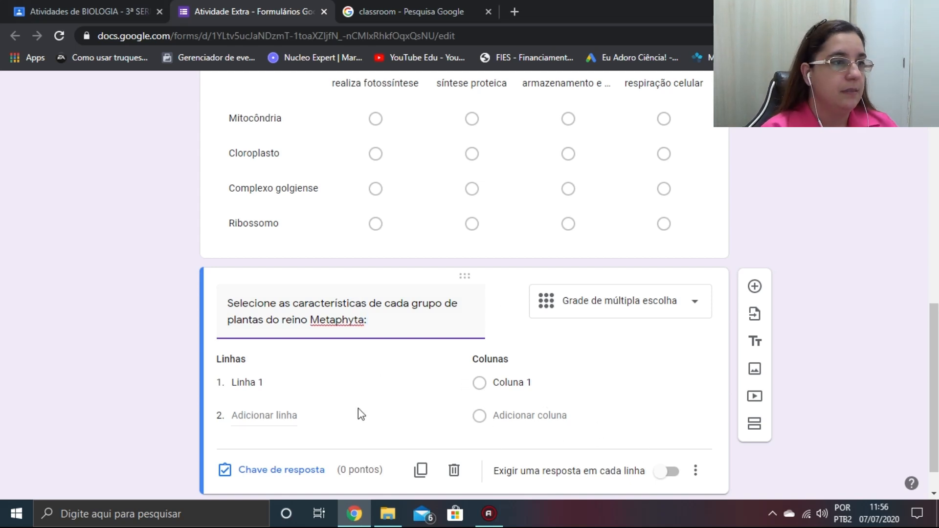
pyautogui.click(674, 313)
pyautogui.click(628, 404)
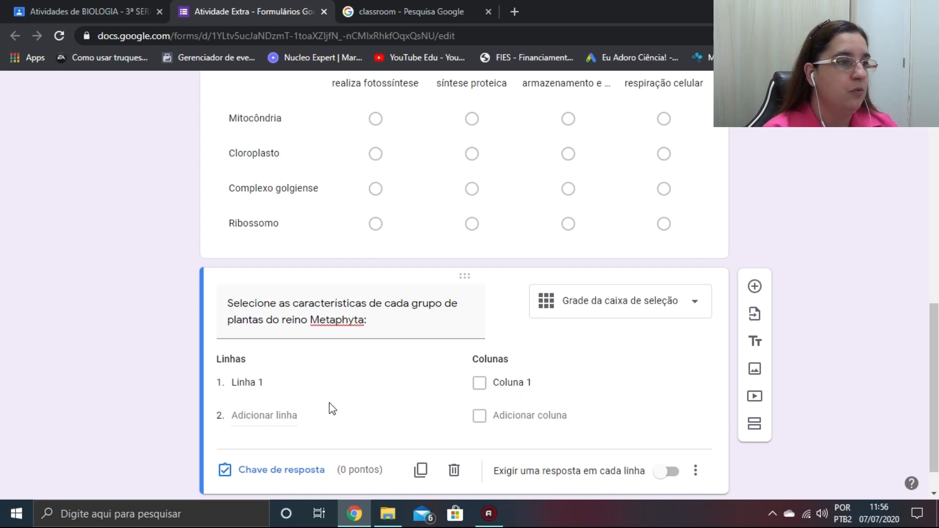
# Enter "Briófitas" and "Pteridófitas" as the first two rows of the plant group grid question
pyautogui.click(315, 382)
pyautogui.write('Br')
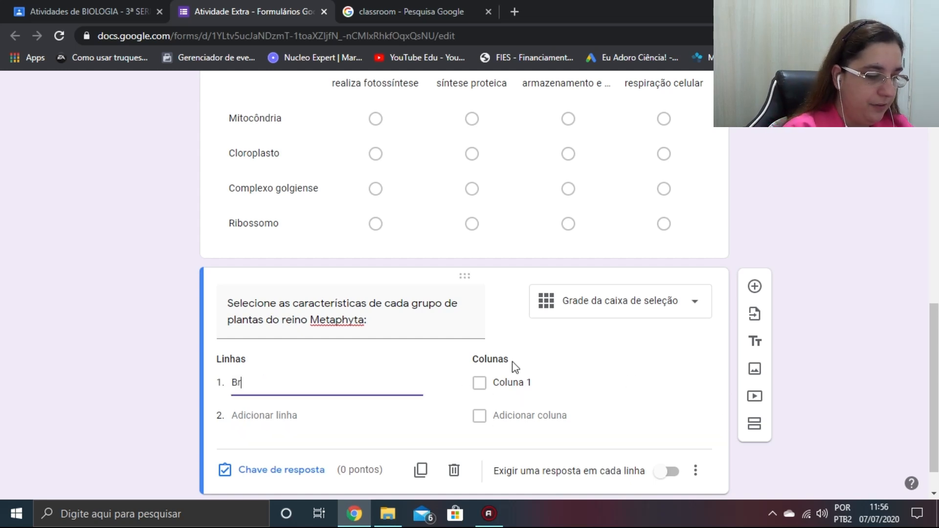
pyautogui.write('iófitas')
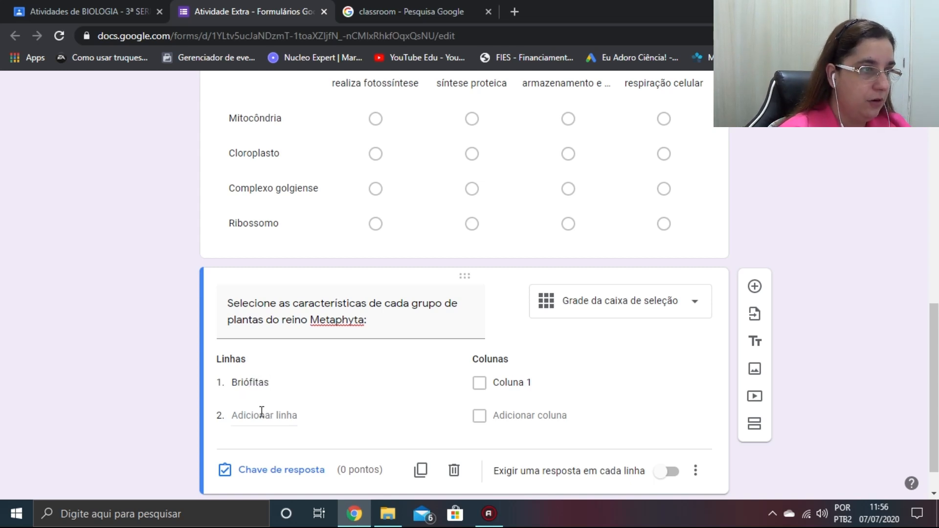
pyautogui.click(292, 415)
pyautogui.write('Pter')
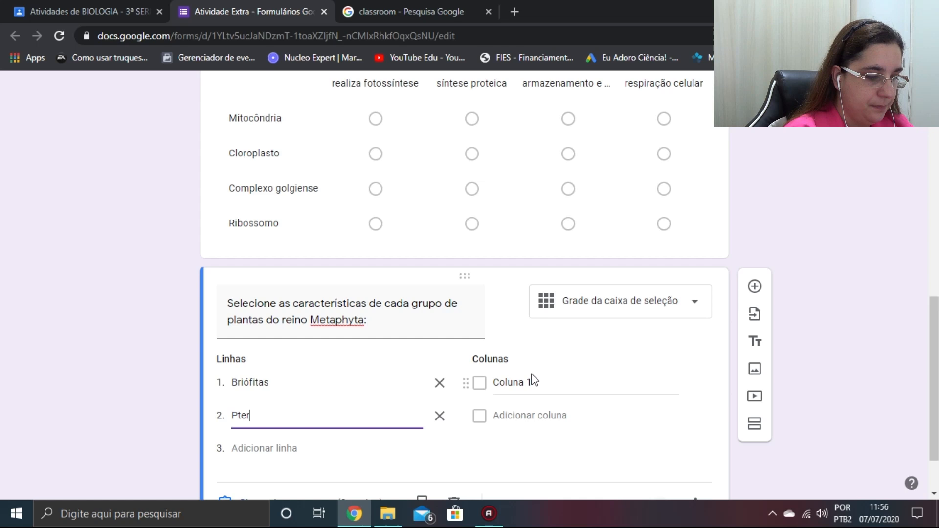
pyautogui.write('idófitas')
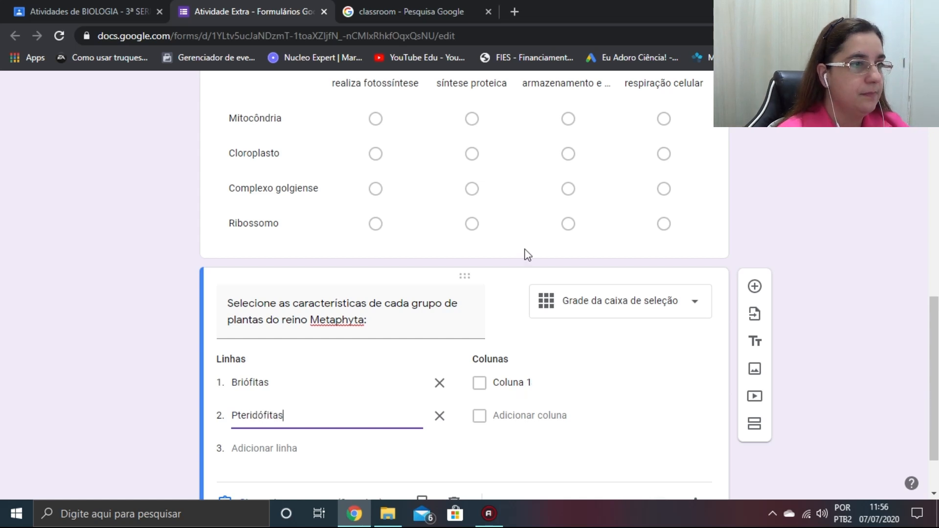
# Add "Gimnospermas" and "Angiospermas" as the third and fourth rows of the plant group grid question
pyautogui.scroll(-1, 333, 341)
pyautogui.click(294, 377)
pyautogui.write('Gimnospermas')
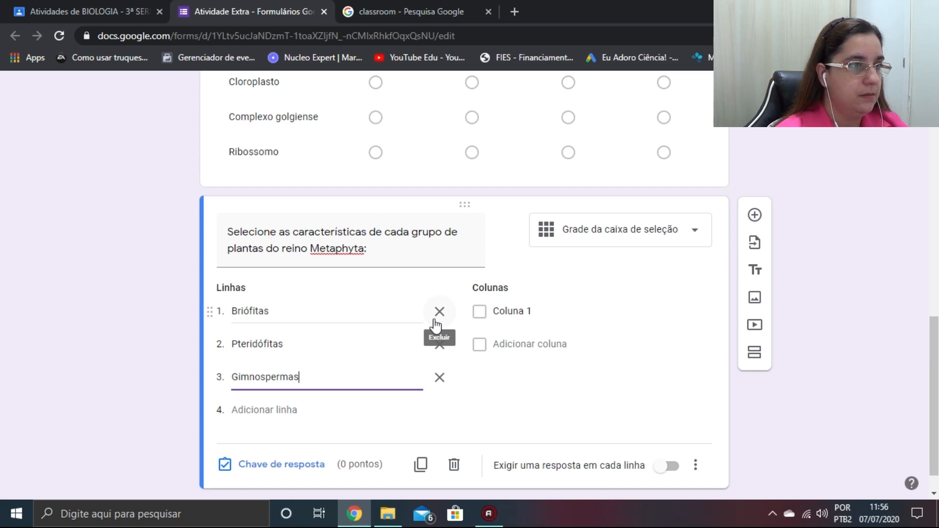
pyautogui.scroll(-1, 318, 342)
pyautogui.click(294, 376)
pyautogui.write('Angiospermas')
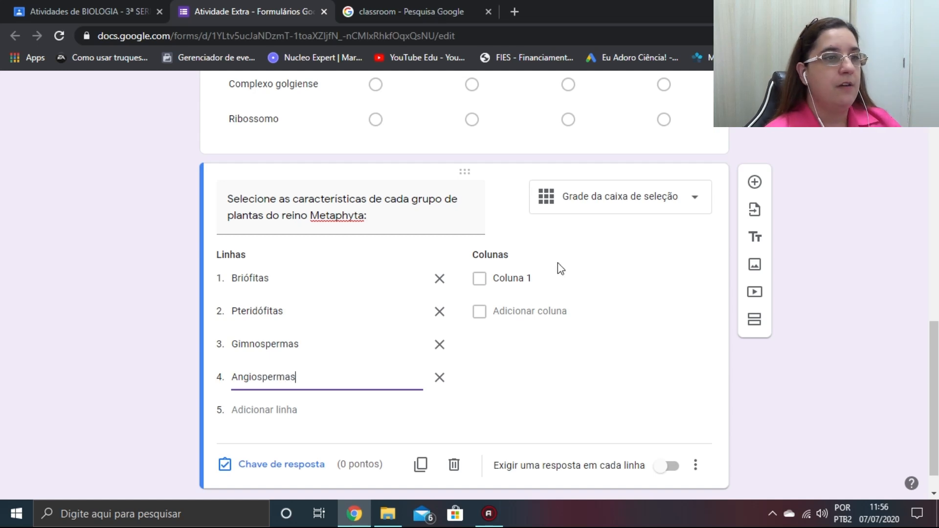
# Enter "semente" and "vasos condutores de seiva" as the first two columns of the plant group grid question
pyautogui.click(545, 275)
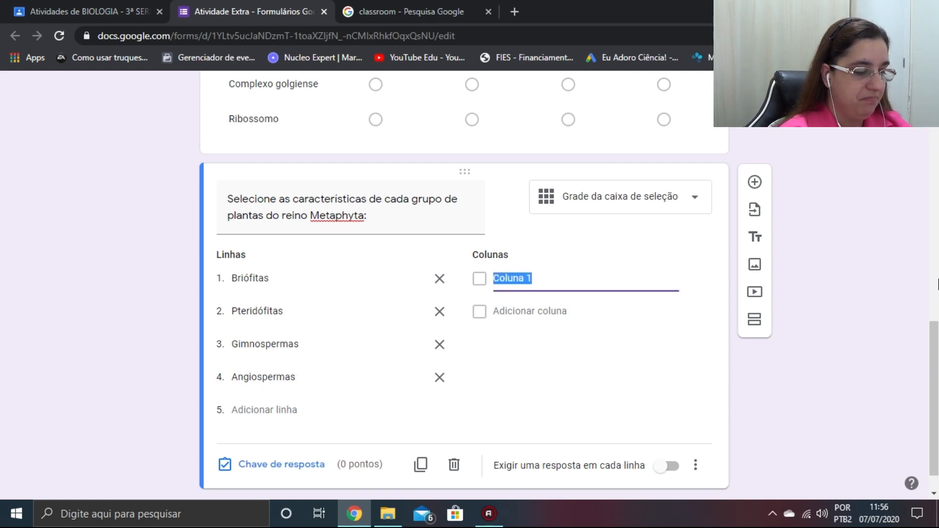
pyautogui.write('semente')
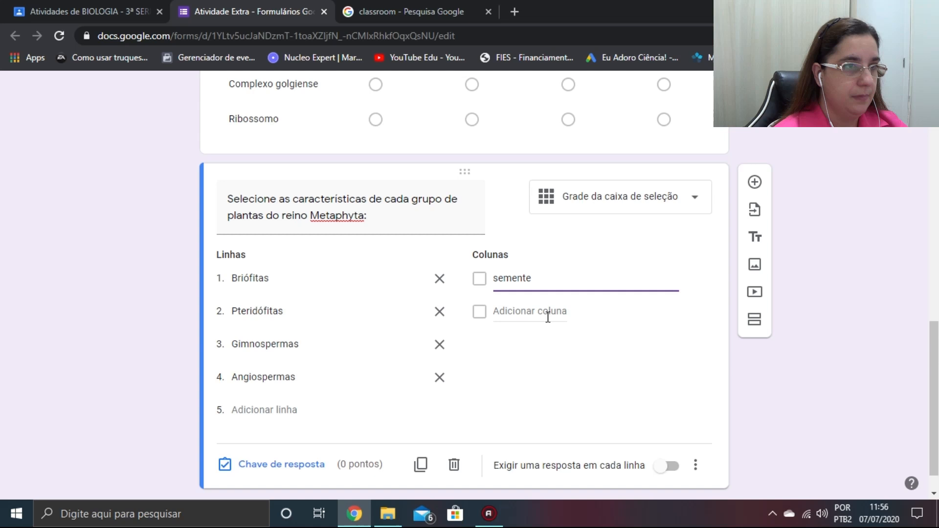
pyautogui.click(545, 313)
pyautogui.write('vasos condutores de seiva')
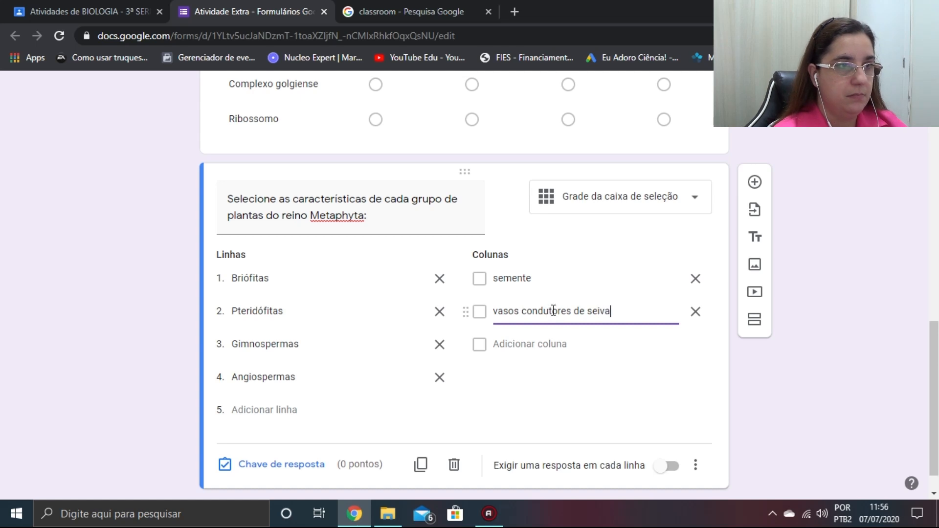
# Add "flor" and "fruto" as the third and fourth columns of the plant group grid question
pyautogui.click(522, 344)
pyautogui.write('flor')
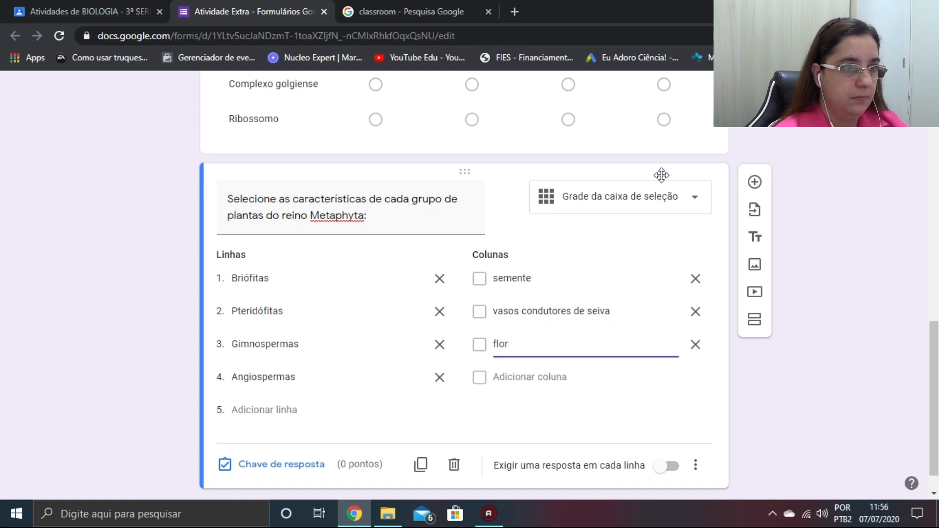
pyautogui.click(543, 377)
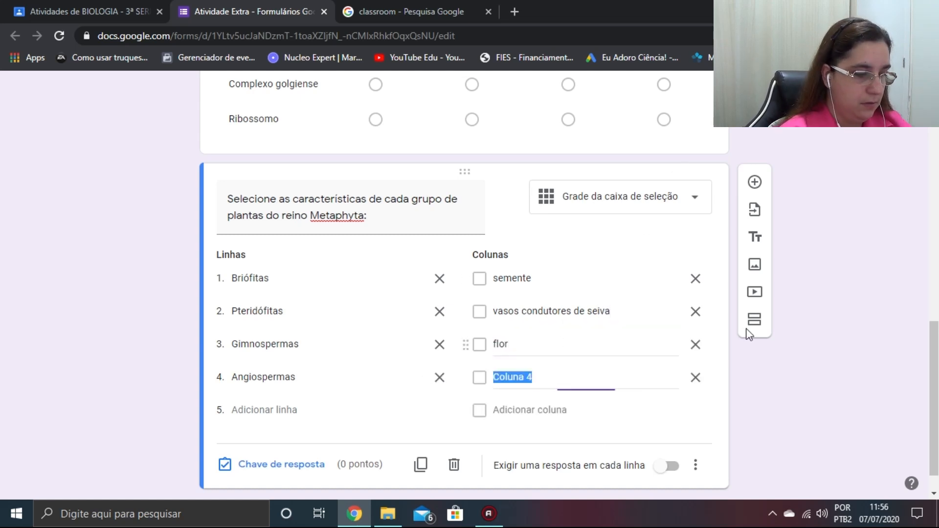
pyautogui.write('fl')
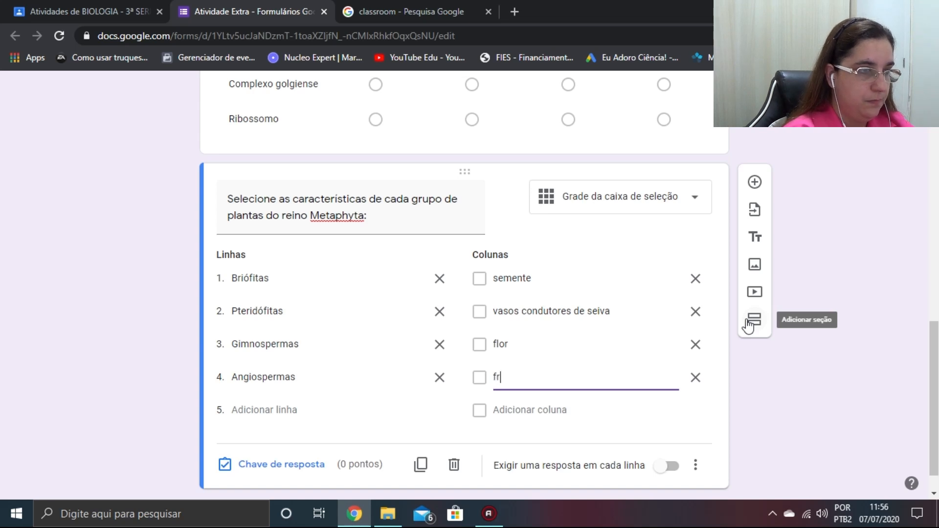
pyautogui.write('uto')
# Add "esporófito dominante" and "gametófito dominante" as the fifth and sixth columns of the plant group grid question
pyautogui.press('Return')
pyautogui.write('esporófito dominante')
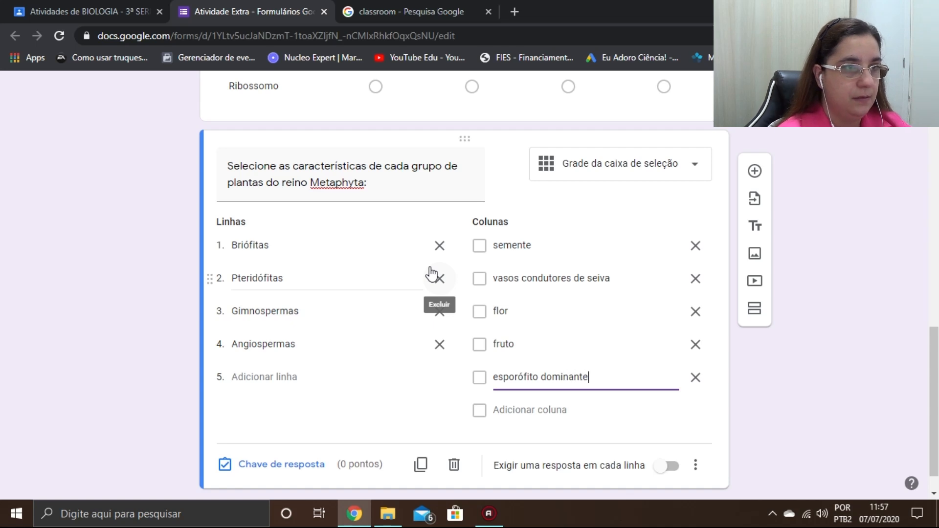
pyautogui.click(521, 410)
pyautogui.write('gametó')
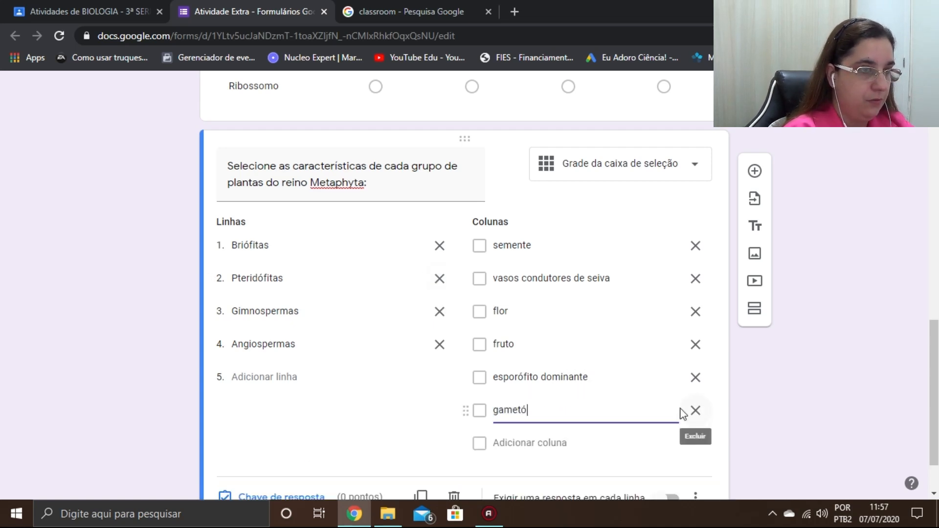
pyautogui.write('fdito dominante')
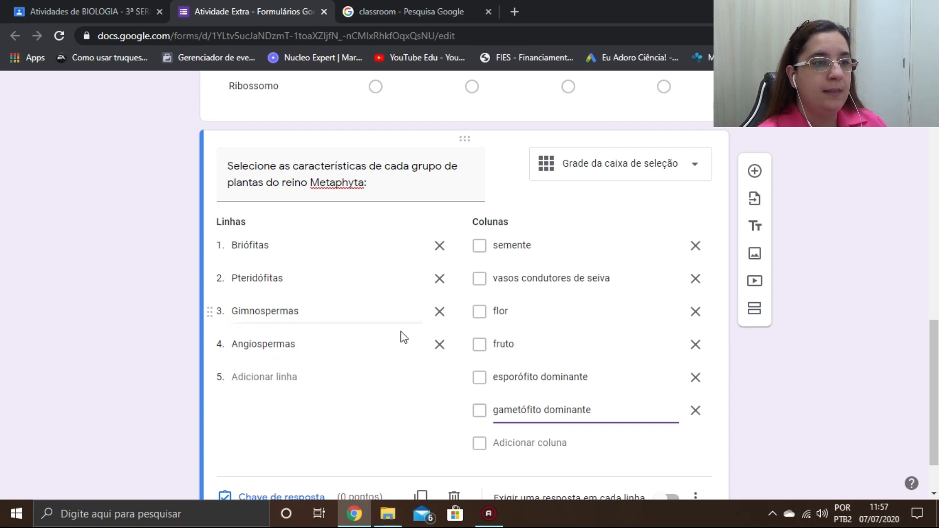
# In the plant group question's answer key, mark semente for Gimnospermas and Angiospermas, and gametófito dominante for Briófitas
pyautogui.scroll(-2, 825, 357)
pyautogui.click(289, 435)
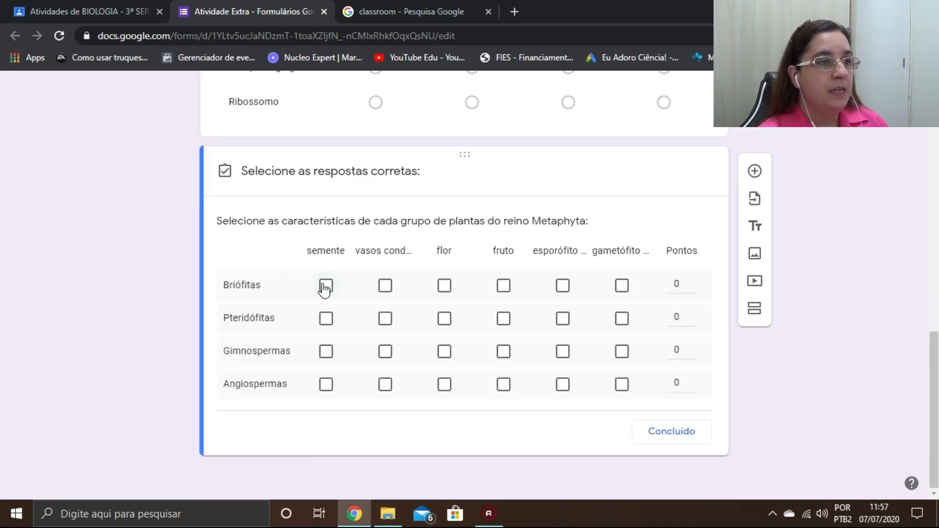
pyautogui.click(325, 353)
pyautogui.click(326, 386)
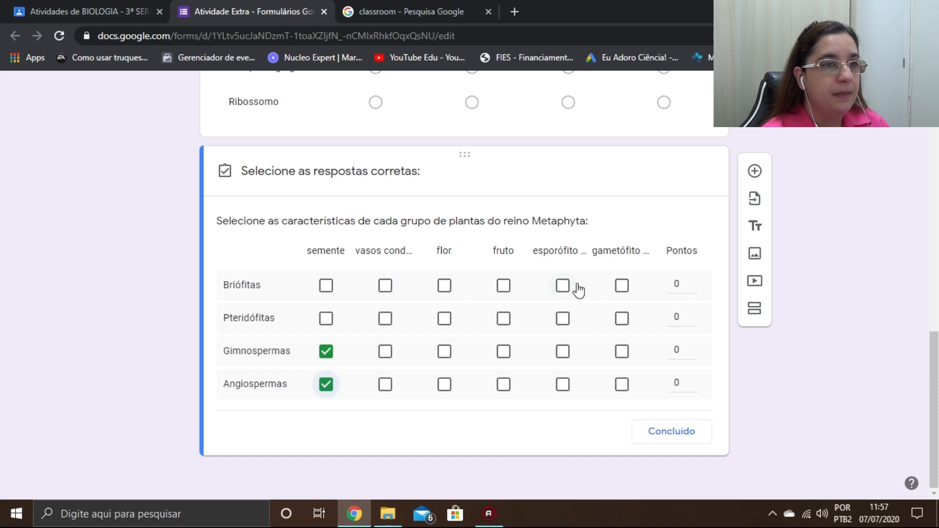
pyautogui.click(622, 288)
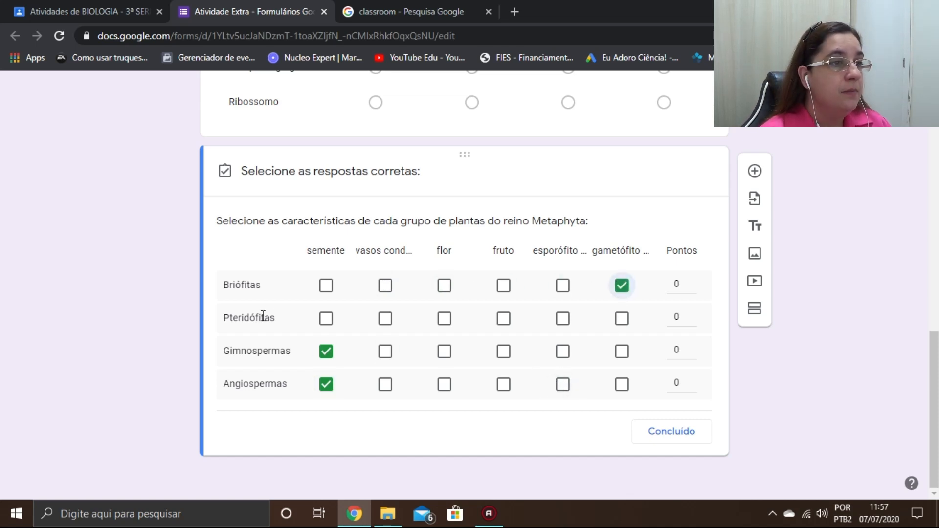
# Mark vasos condutores de seiva and esporófito dominante as correct for Pteridófitas and Gimnospermas
pyautogui.click(387, 322)
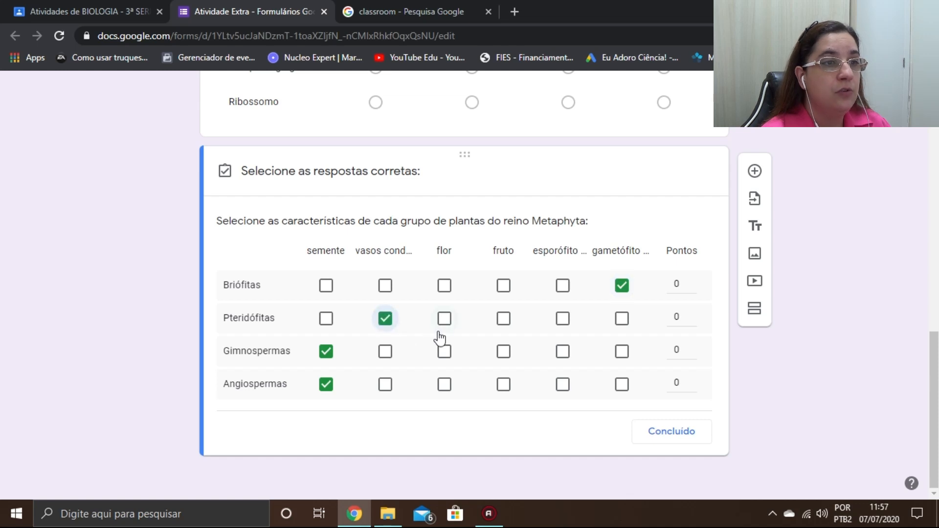
pyautogui.click(563, 322)
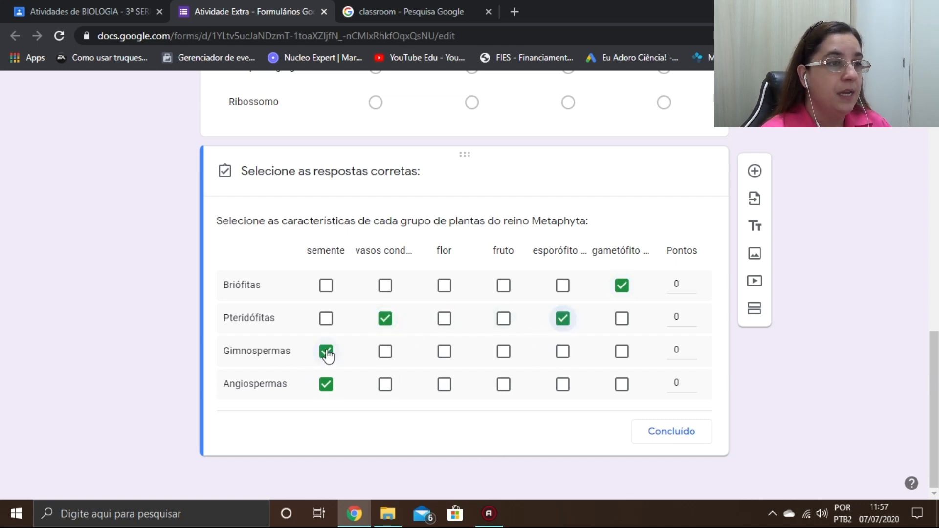
pyautogui.click(385, 353)
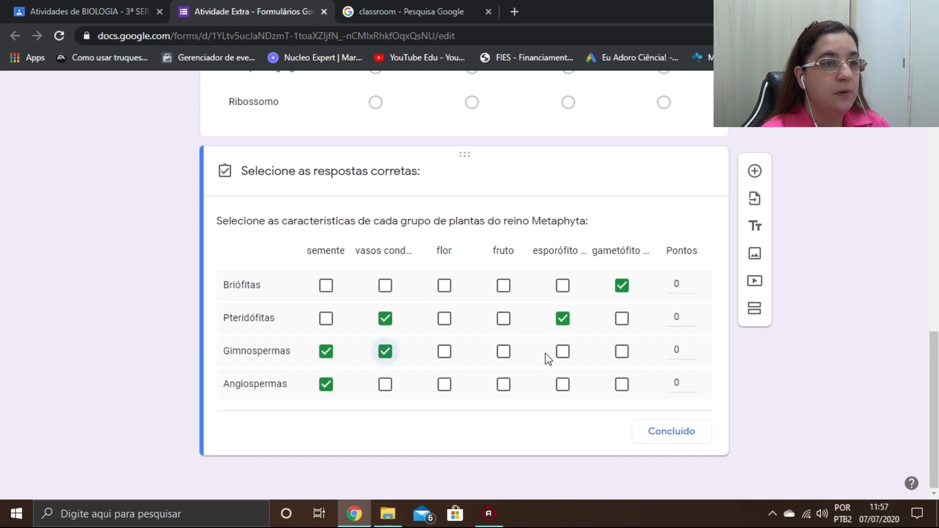
pyautogui.click(562, 353)
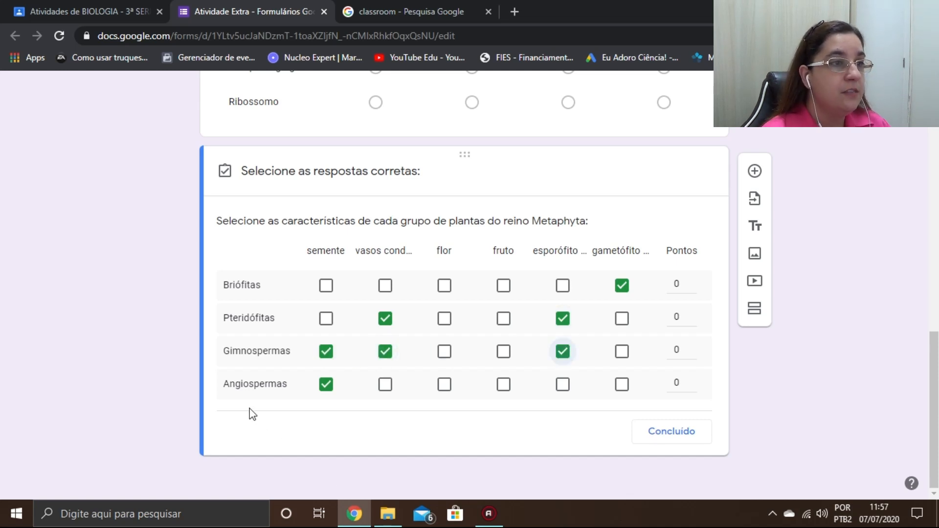
# Mark vasos condutores de seiva, flor, fruto and esporófito dominante as correct for Angiospermas
pyautogui.click(386, 389)
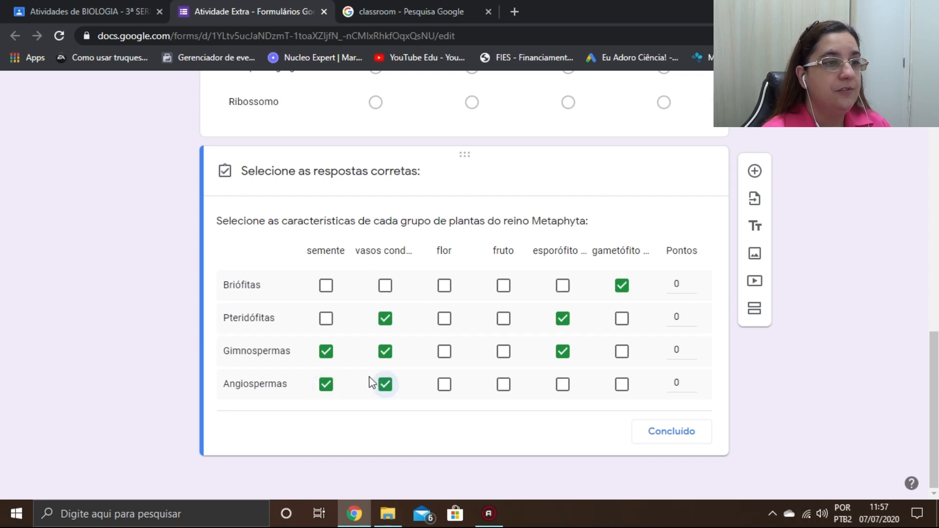
pyautogui.click(445, 387)
pyautogui.click(504, 387)
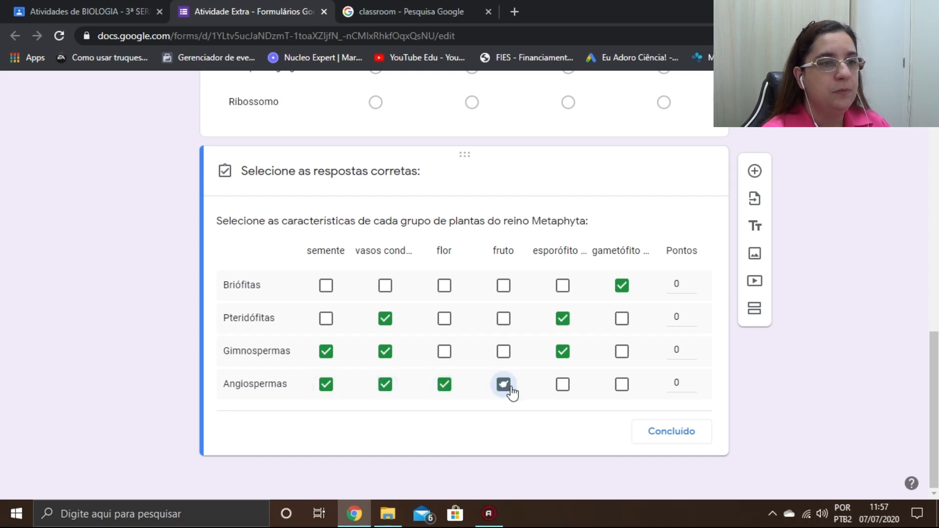
pyautogui.click(564, 392)
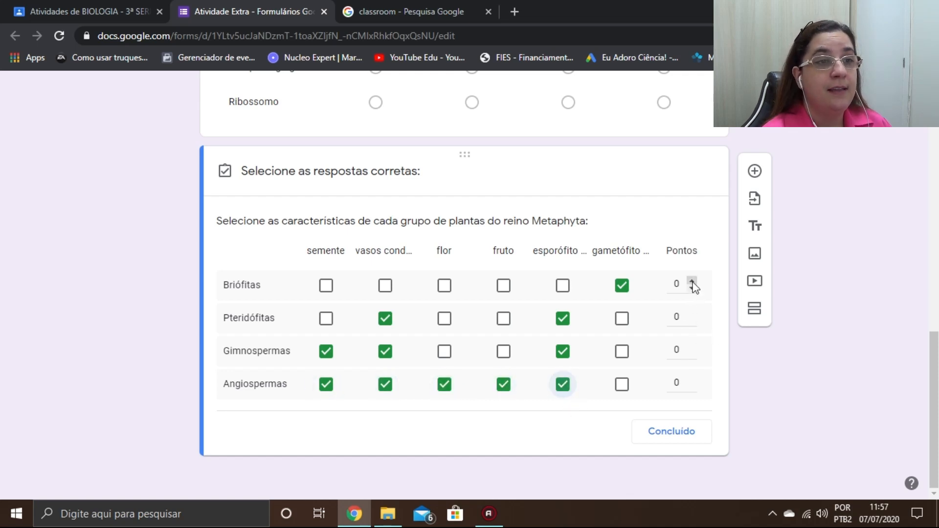
# Assign 1 point to each of the four plant group rows and finish the answer key
pyautogui.click(691, 281)
pyautogui.click(692, 313)
pyautogui.click(692, 347)
pyautogui.click(692, 380)
pyautogui.click(670, 440)
pyautogui.click(670, 439)
# Open the header image picker from the form's theme options and browse the Trabalho e escola images
pyautogui.moveTo(932, 440); pyautogui.dragTo(930, 147)
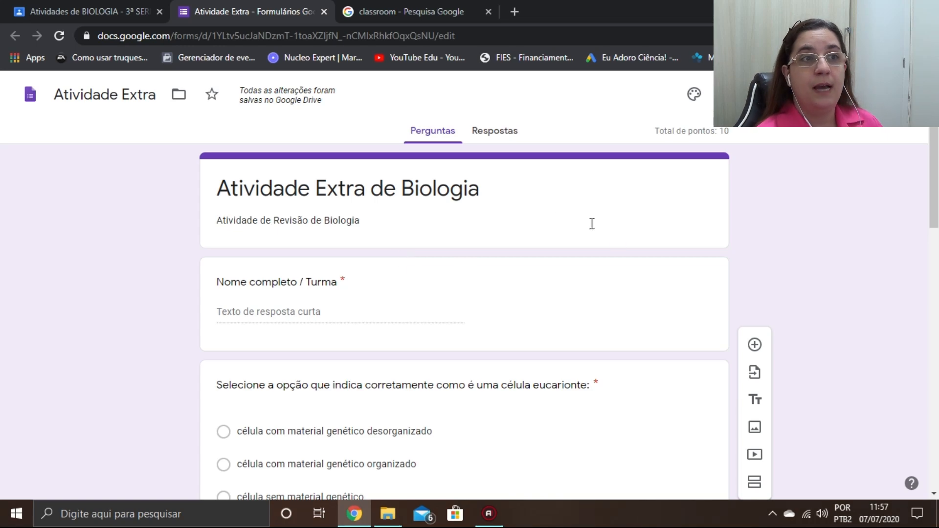
pyautogui.moveTo(931, 163); pyautogui.dragTo(937, 406)
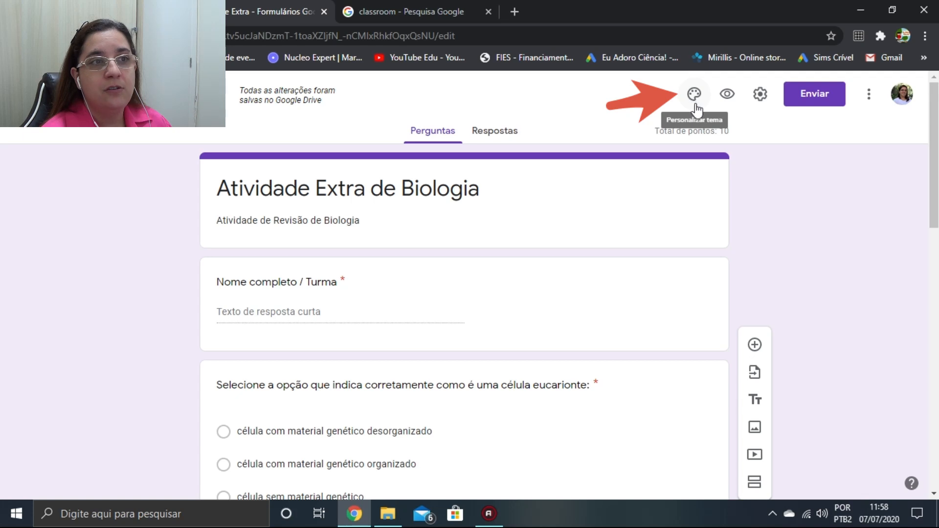
pyautogui.click(694, 95)
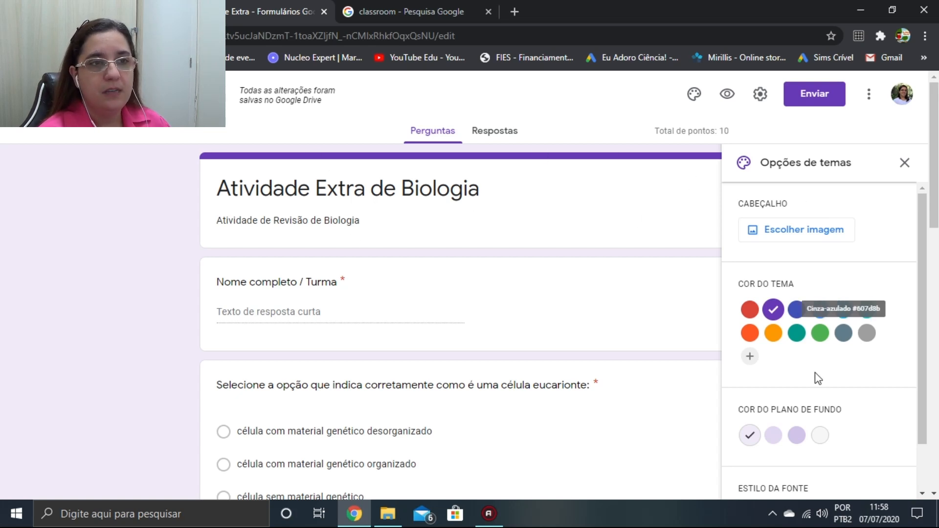
pyautogui.click(807, 232)
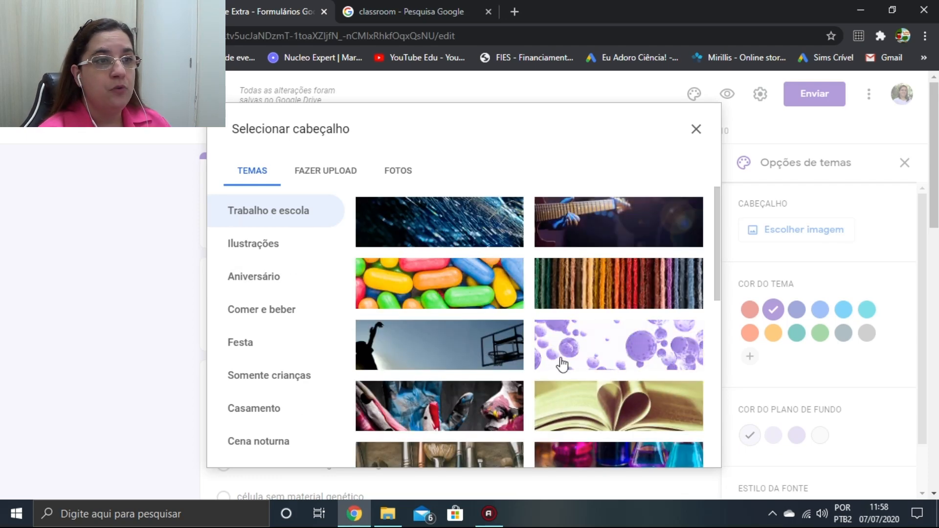
pyautogui.scroll(-6, 589, 297)
pyautogui.scroll(-5, 497, 297)
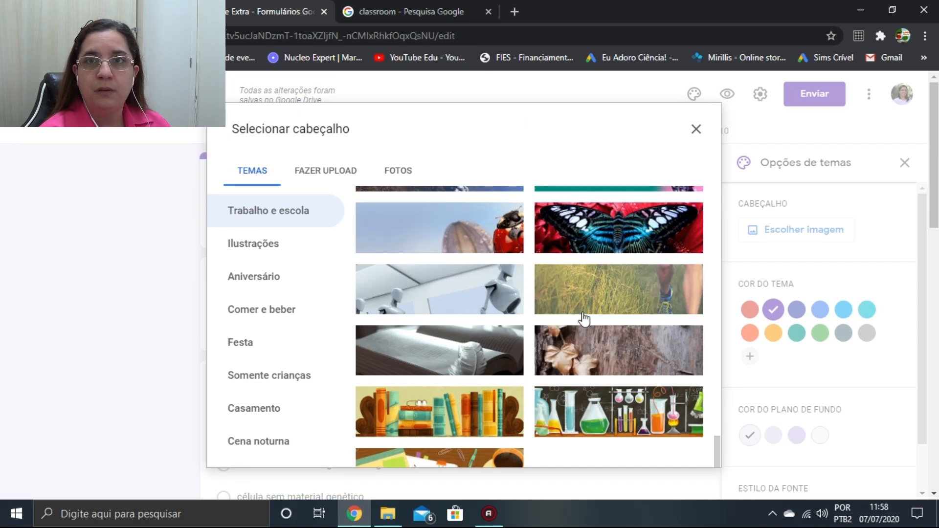
# Upload CABEÇALHO_FORMS from the Canal Eu Adoro Ciência! folder, adjust its crop area and apply it as the form header
pyautogui.click(331, 172)
pyautogui.click(462, 370)
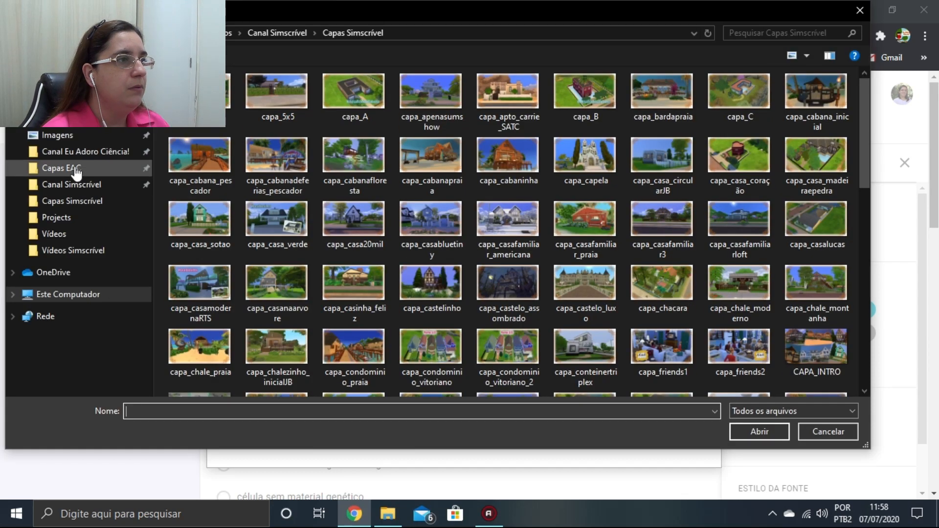
pyautogui.click(47, 135)
pyautogui.click(71, 152)
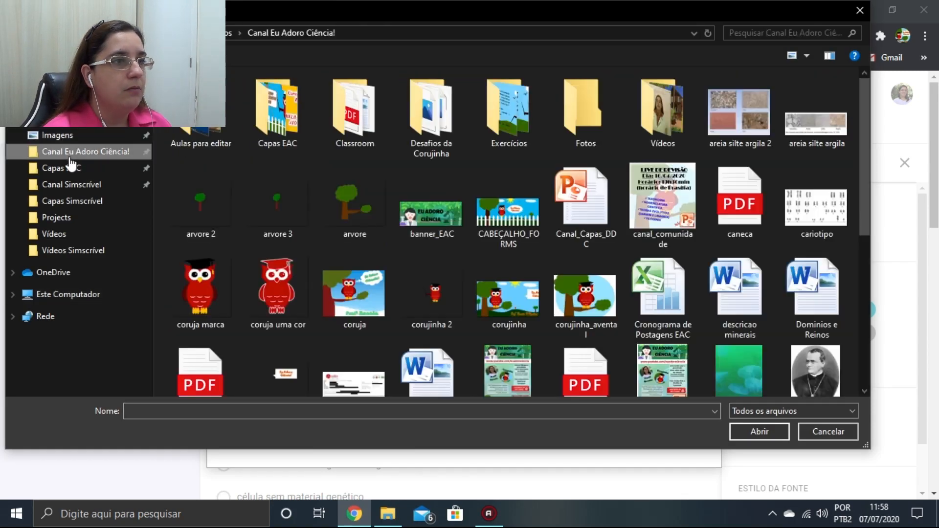
pyautogui.click(499, 215)
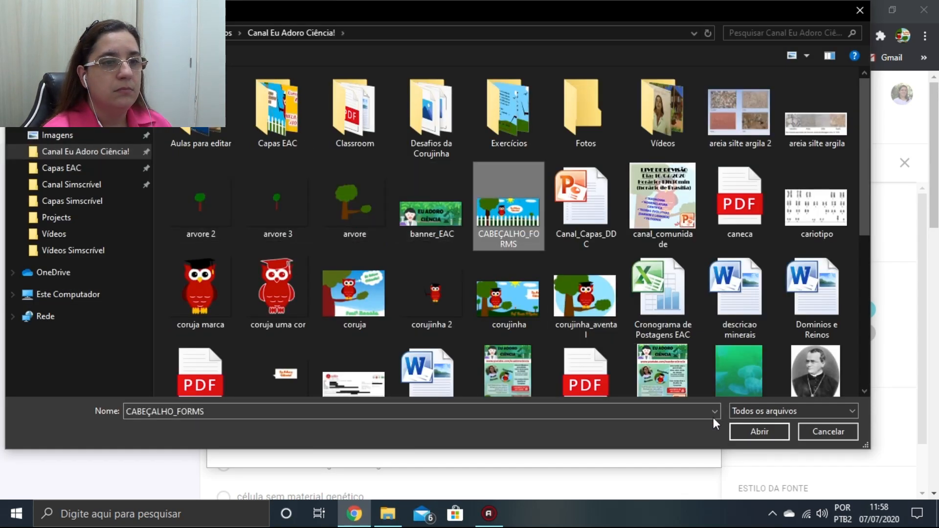
pyautogui.click(756, 429)
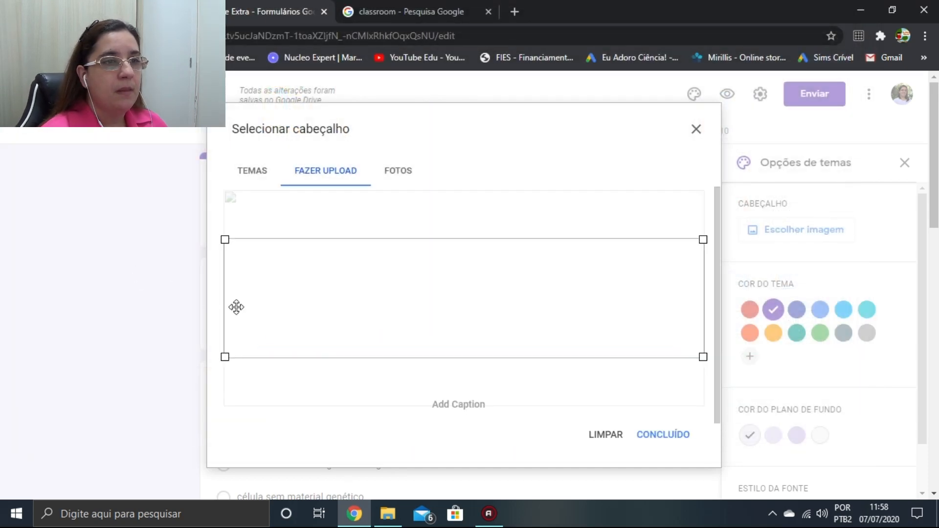
pyautogui.moveTo(497, 264); pyautogui.dragTo(535, 296)
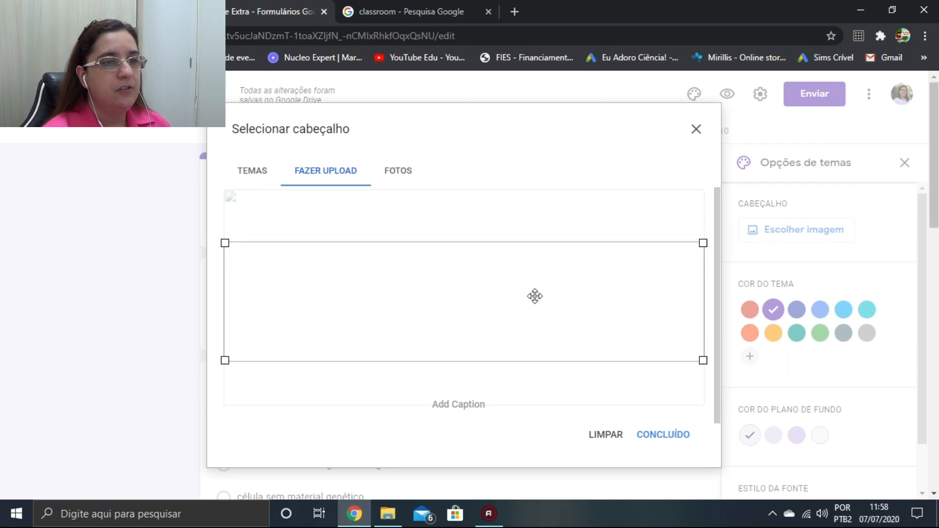
pyautogui.click(671, 439)
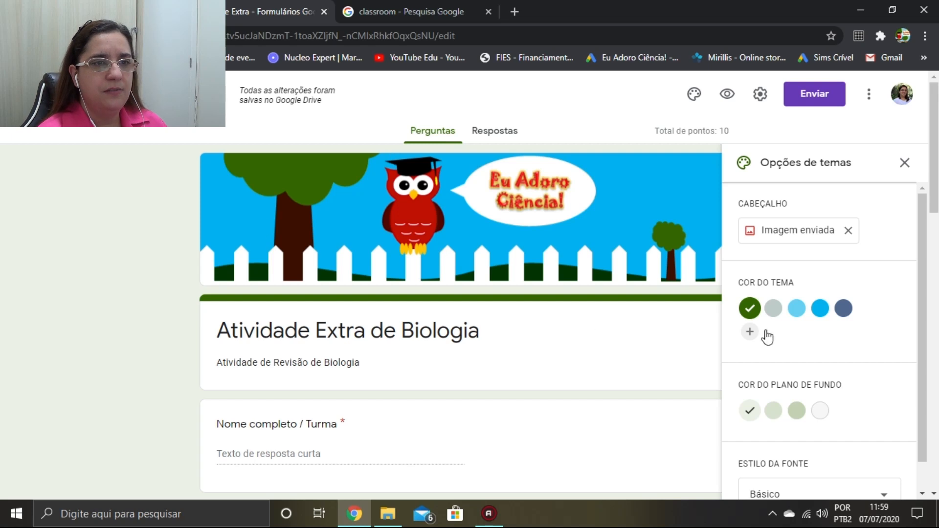
# Try the bright blue theme color, and add and apply the custom pink #ff0080 instead
pyautogui.click(821, 310)
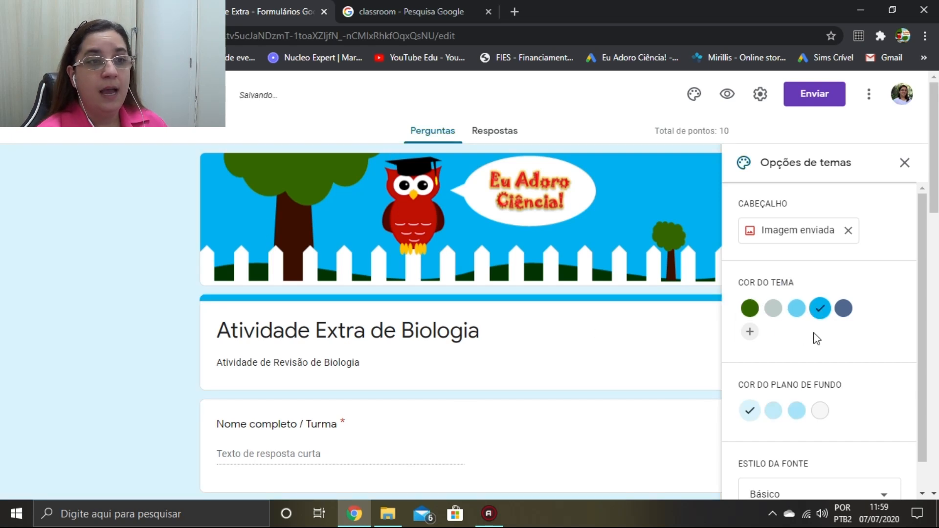
pyautogui.click(750, 335)
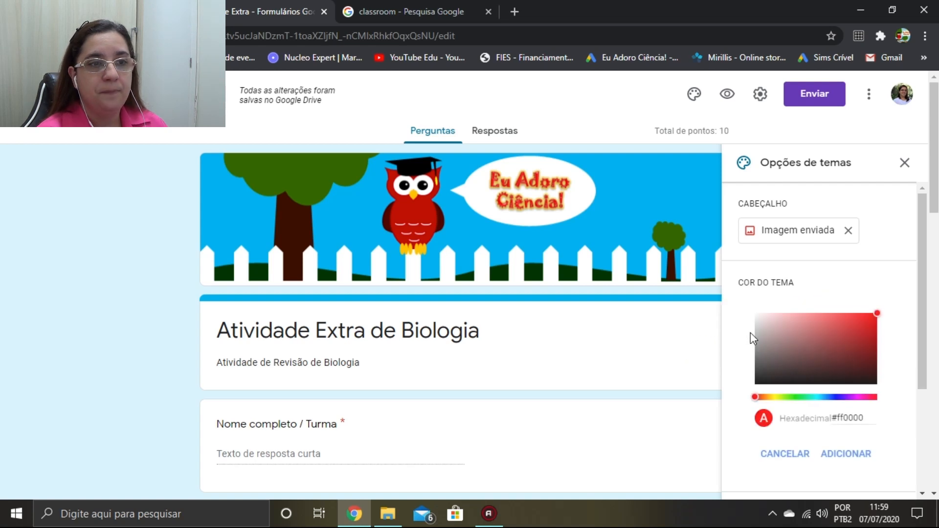
pyautogui.click(857, 398)
pyautogui.moveTo(859, 398); pyautogui.dragTo(867, 399)
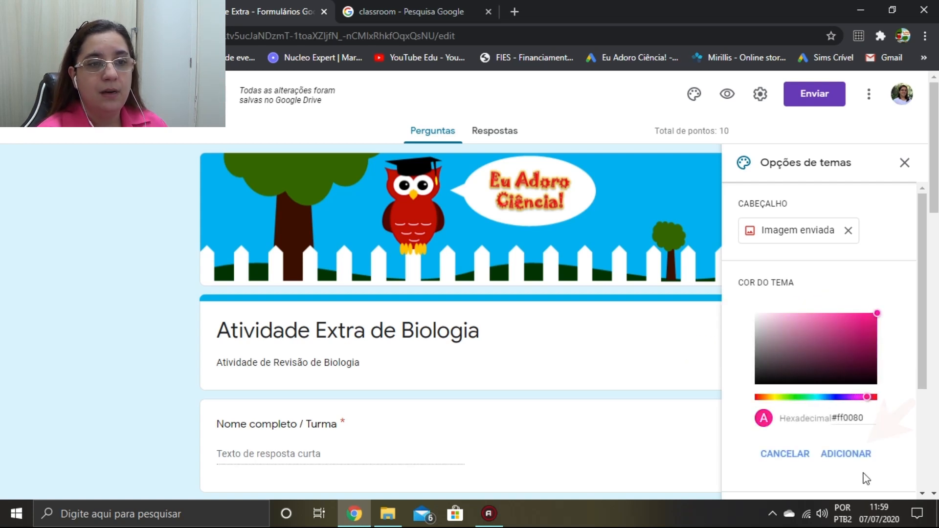
pyautogui.click(856, 454)
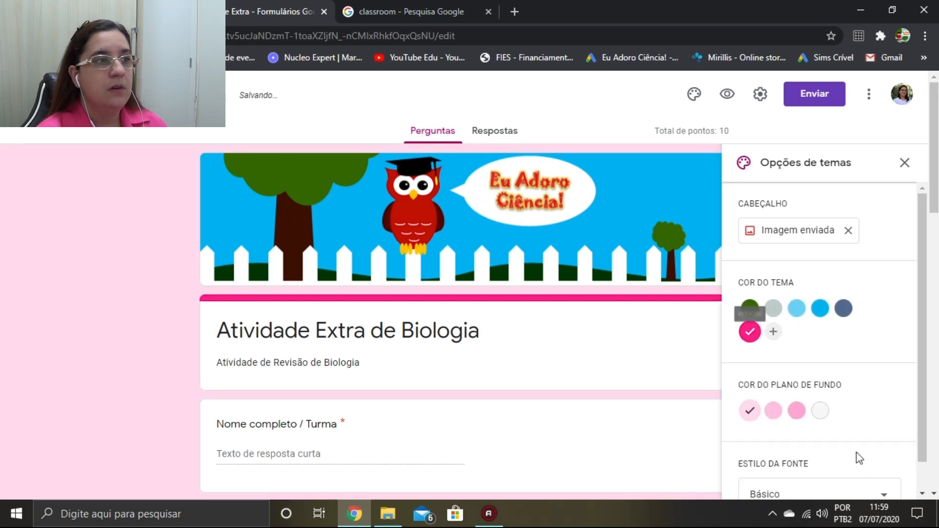
# Try out the different background shades of the pink theme and select the lightest one, #ffd9ec
pyautogui.click(796, 410)
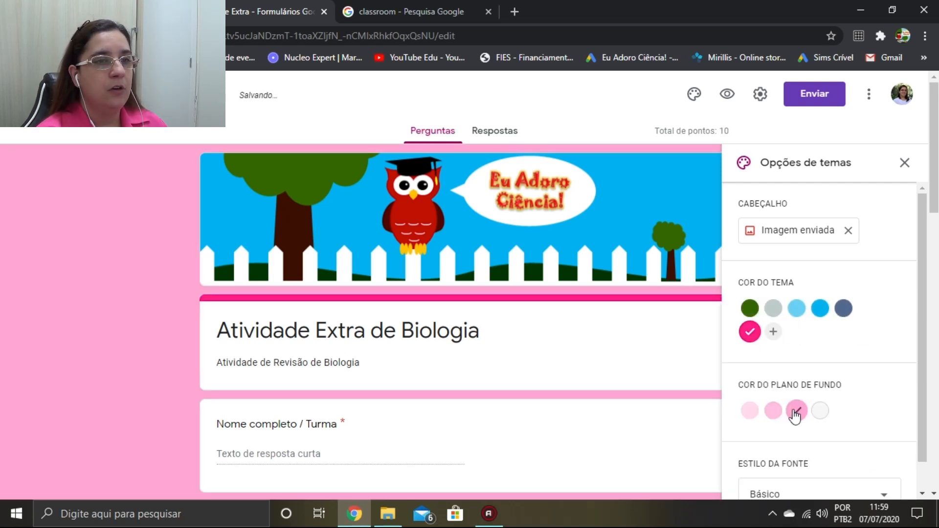
pyautogui.click(773, 411)
pyautogui.click(750, 411)
pyautogui.click(820, 411)
pyautogui.click(797, 411)
pyautogui.click(773, 411)
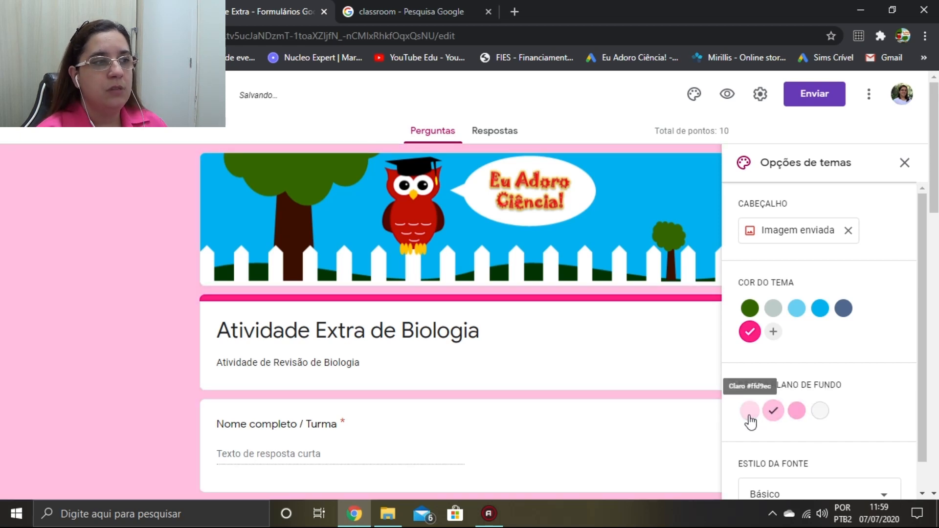
pyautogui.click(750, 414)
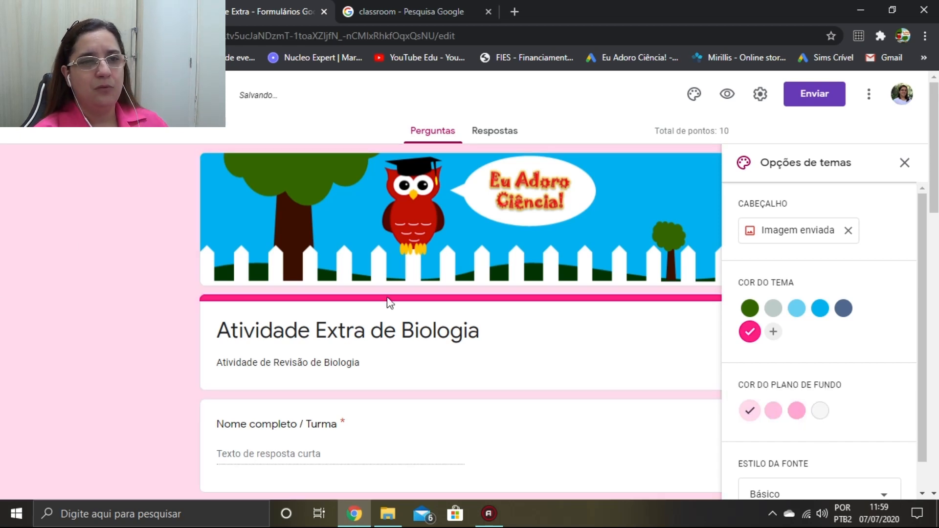
# Set the form's theme color to bright blue #00b0ef
pyautogui.click(820, 308)
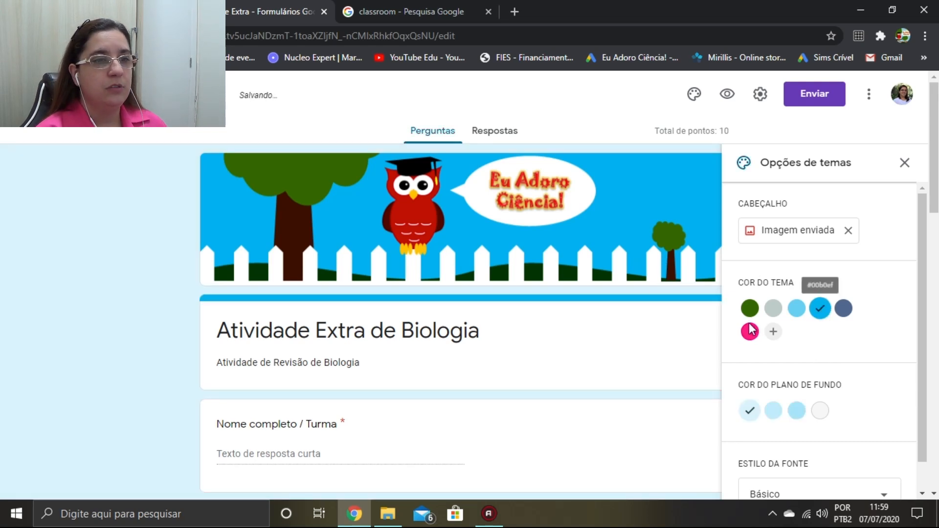
# Set the form's background to the darkest of the light blue shades, check it against the questions and close the theme options
pyautogui.click(796, 411)
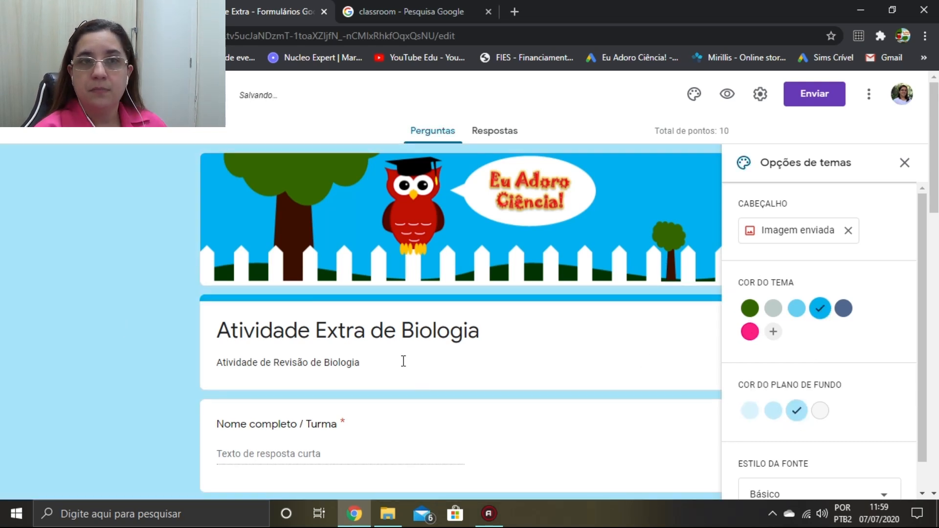
pyautogui.scroll(-15, 503, 367)
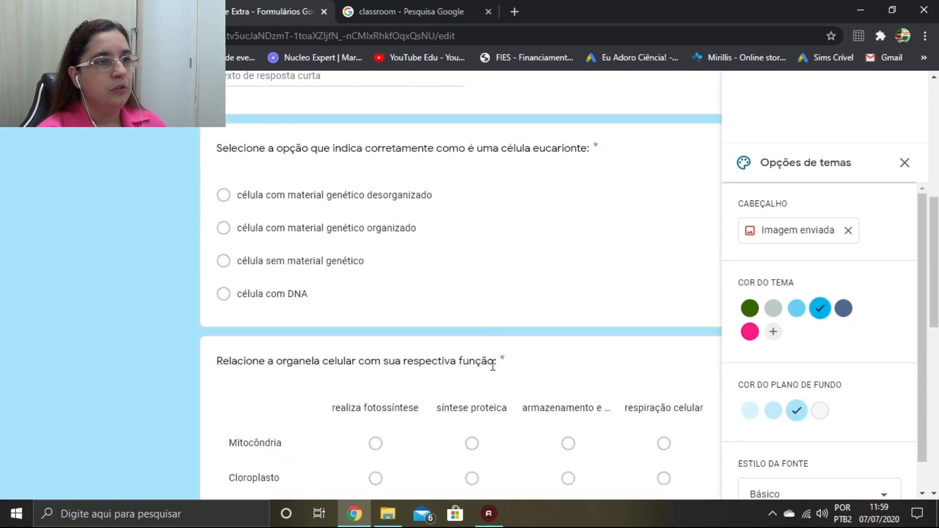
pyautogui.scroll(15, 489, 371)
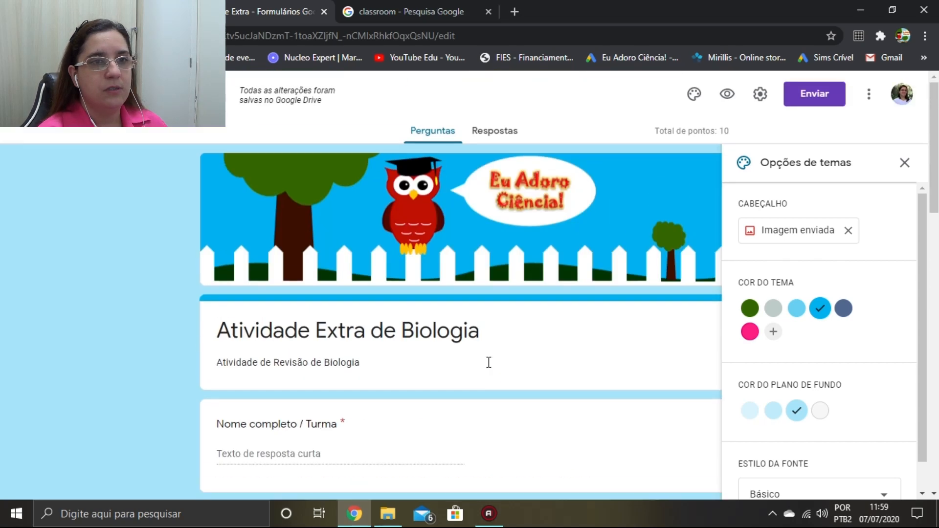
pyautogui.click(904, 167)
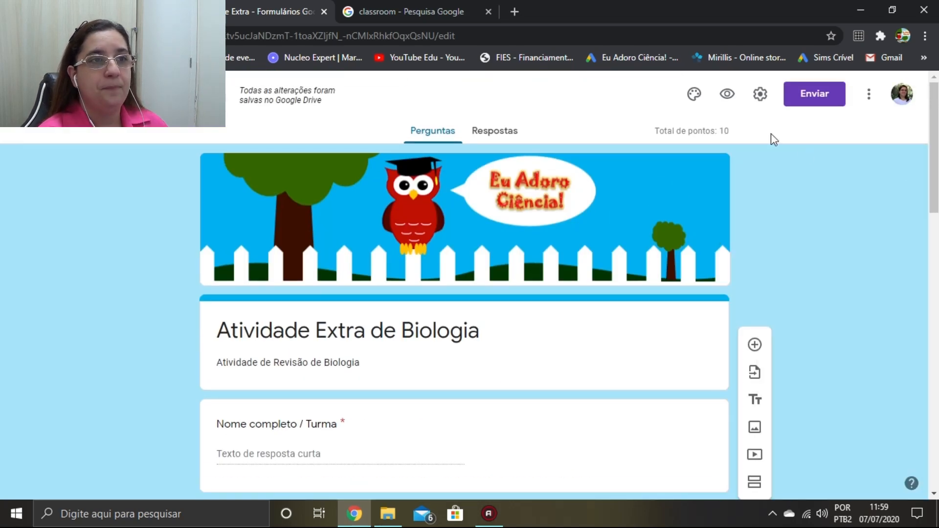
# In the form's general settings, enable collecting e-mail addresses and limit participants to 1 response
pyautogui.click(760, 95)
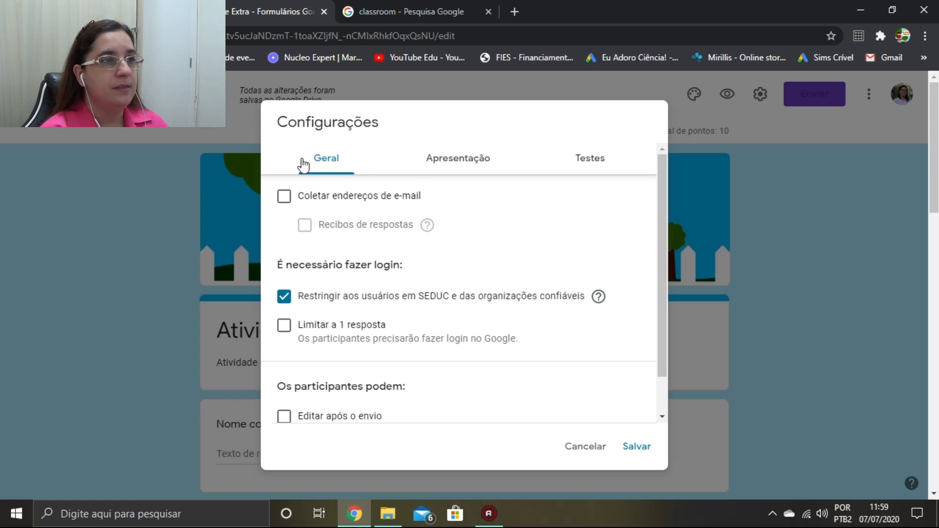
pyautogui.click(285, 197)
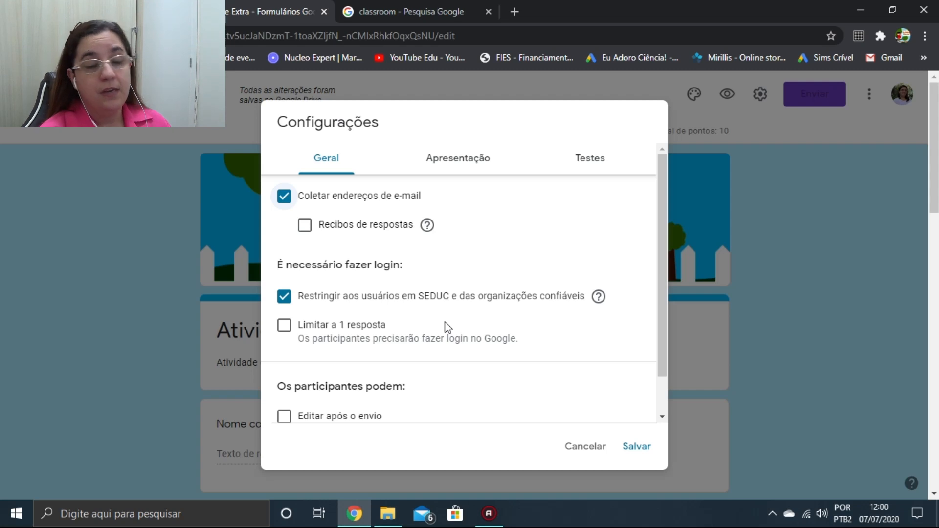
pyautogui.click(285, 327)
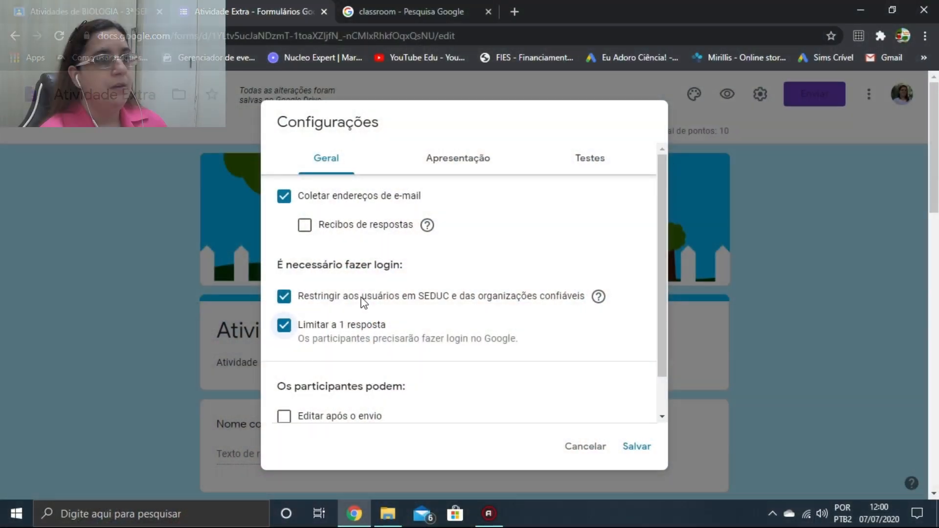
pyautogui.scroll(-1, 362, 300)
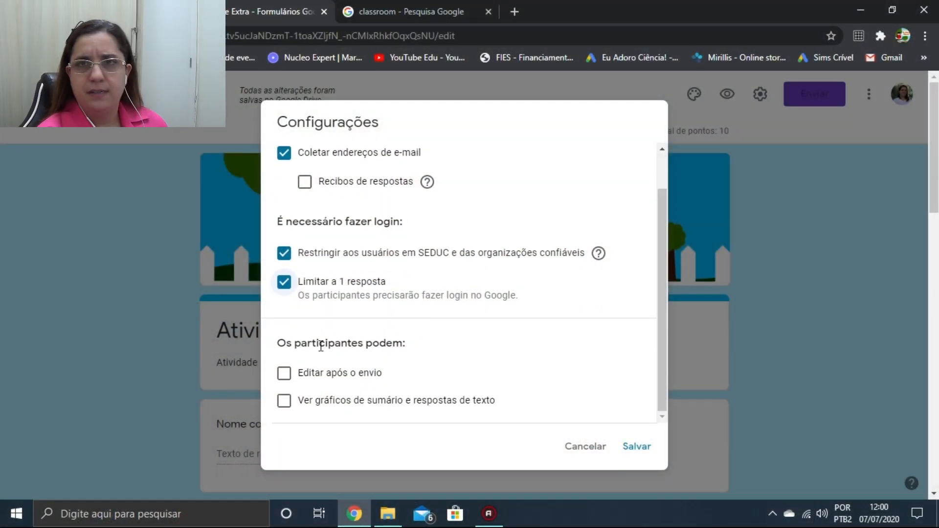
pyautogui.scroll(1, 462, 230)
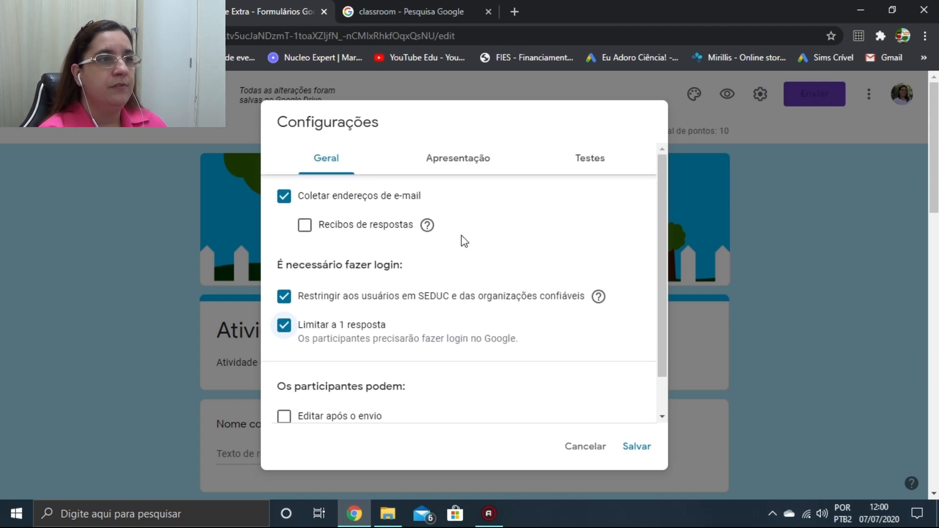
# Enable shuffling the question order, review the quiz grading options and save the form settings
pyautogui.click(471, 160)
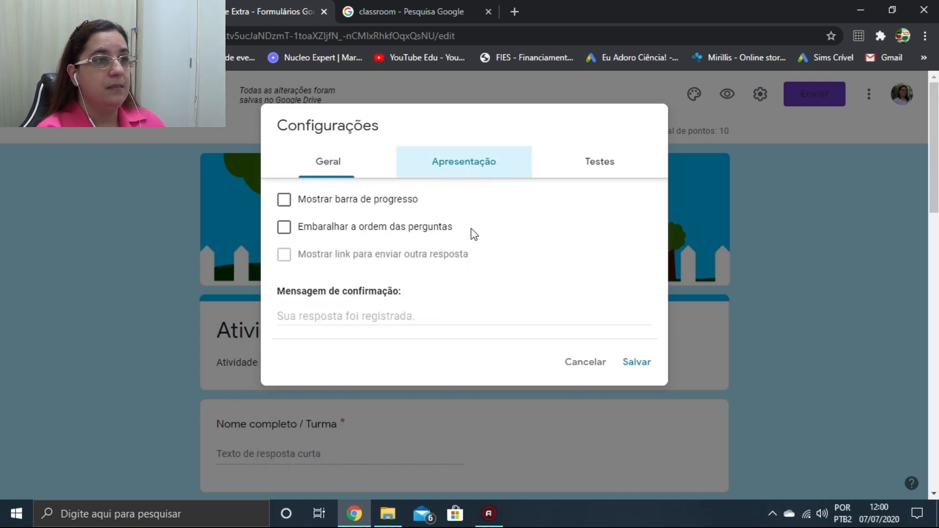
pyautogui.click(285, 226)
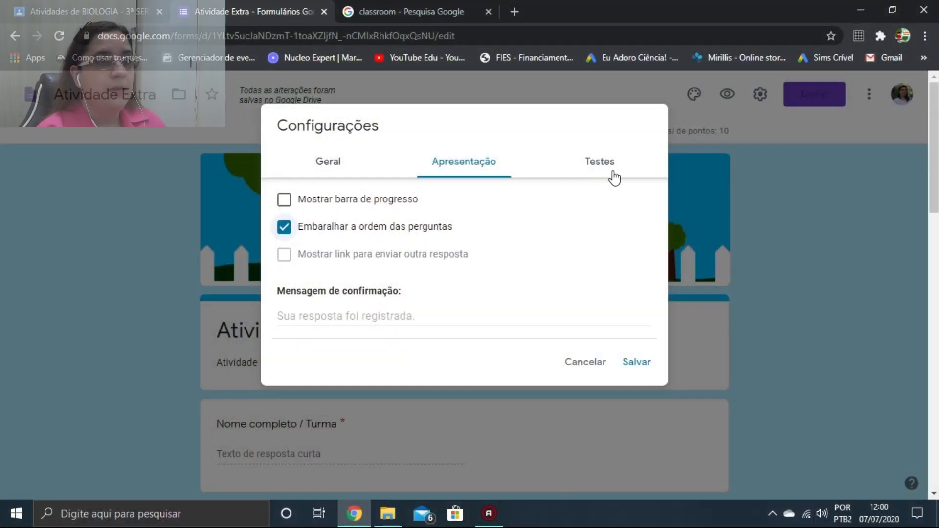
pyautogui.click(602, 164)
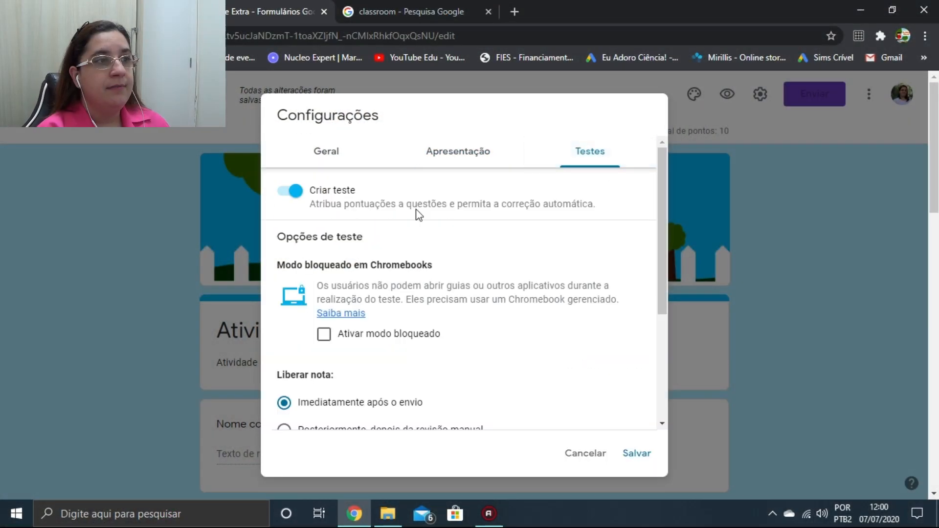
pyautogui.scroll(-4, 426, 281)
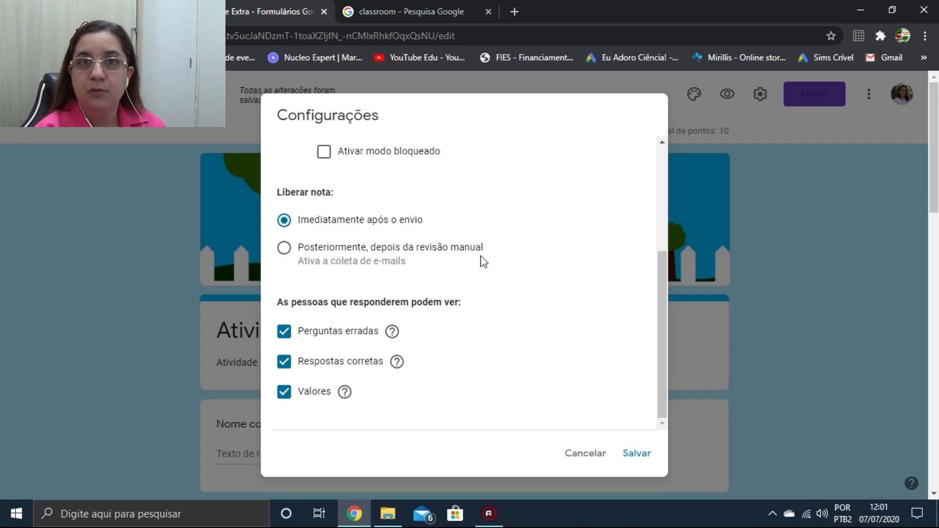
pyautogui.scroll(-5, 481, 267)
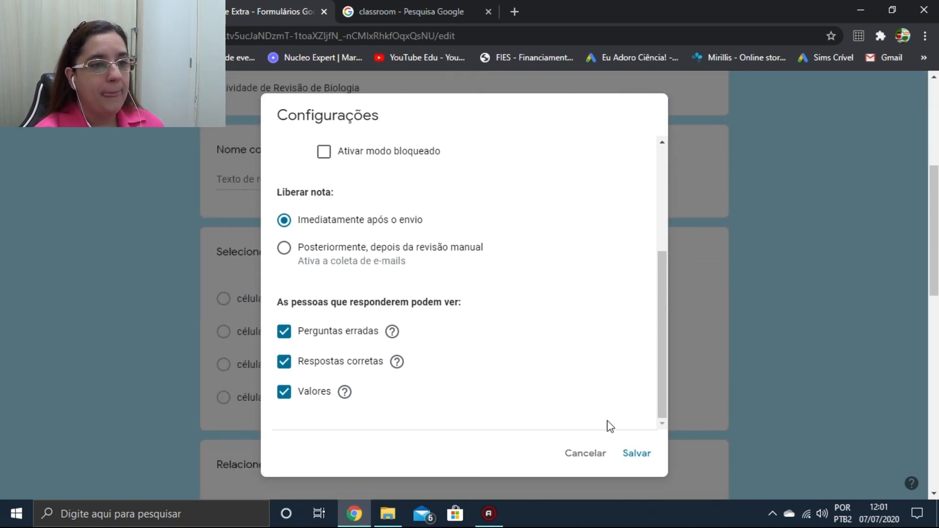
pyautogui.click(636, 454)
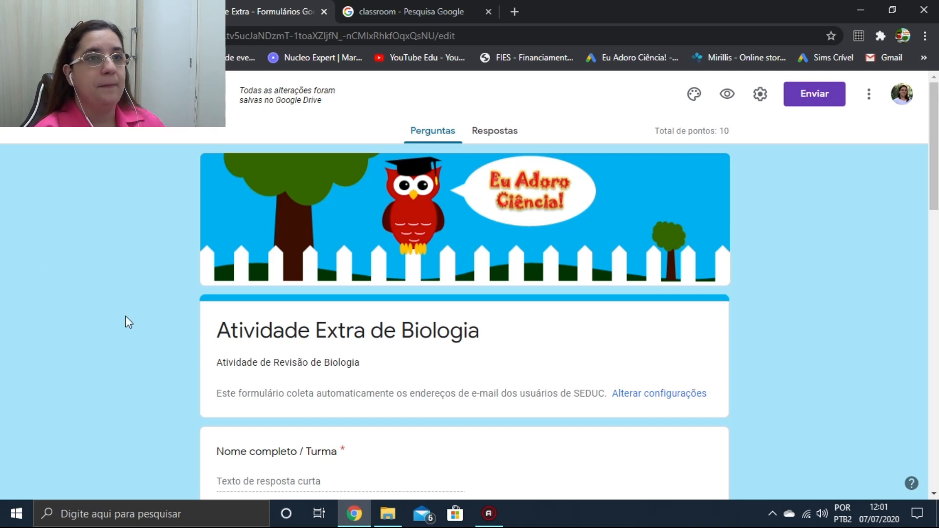
# View the form's link sharing option with a shortened URL, and close the sending dialog
pyautogui.click(819, 103)
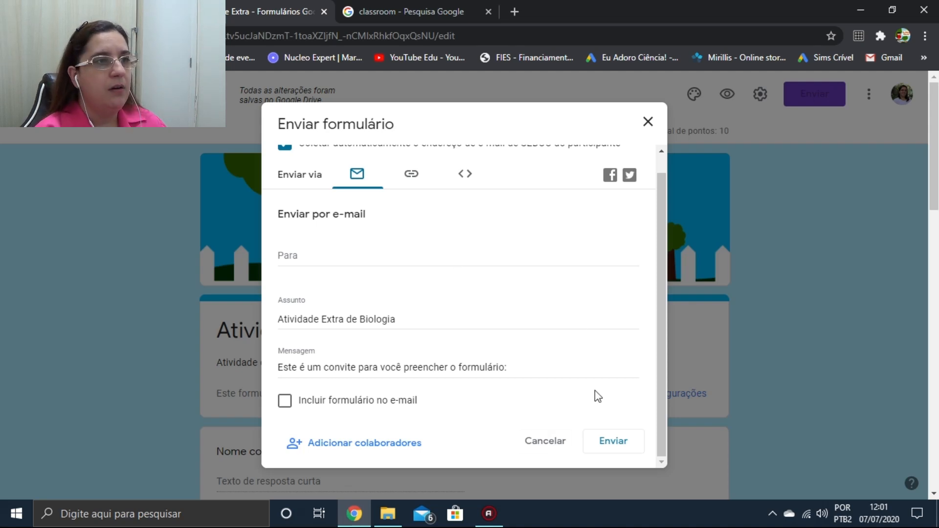
pyautogui.scroll(1, 408, 194)
pyautogui.click(414, 195)
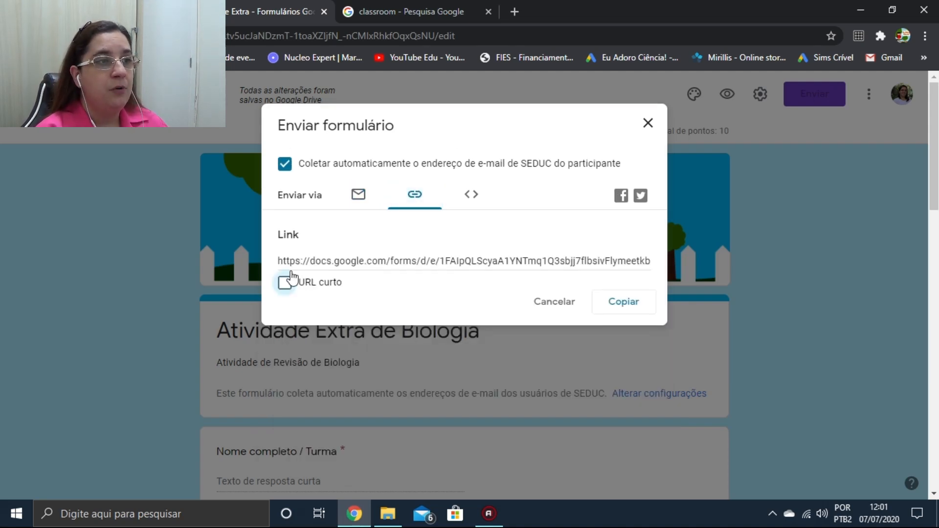
pyautogui.click(285, 283)
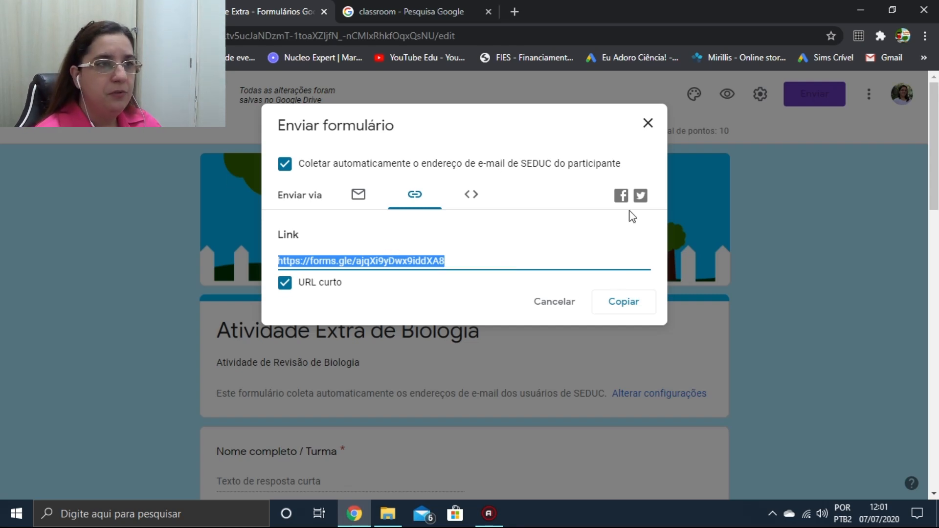
pyautogui.click(647, 123)
pyautogui.scroll(-3, 671, 277)
pyautogui.scroll(3, 668, 274)
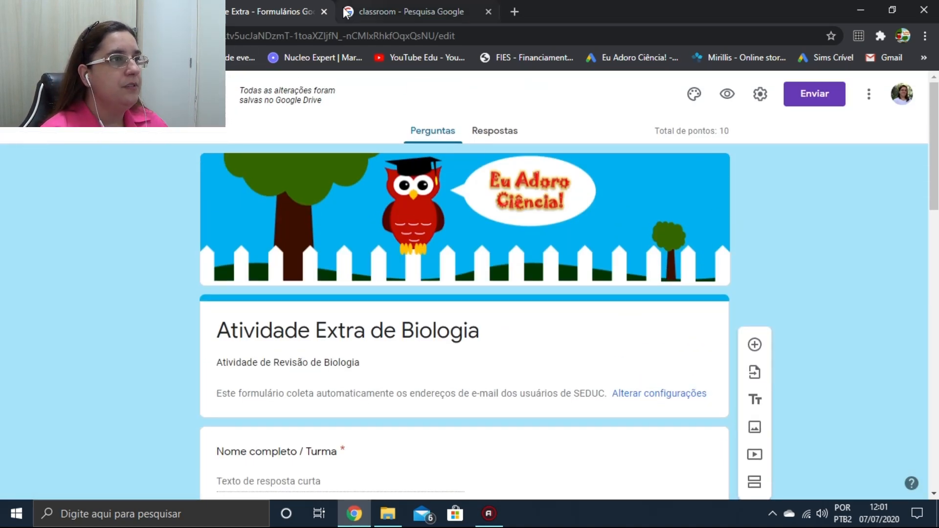
# Return to the Classroom assignment, reload the page and reopen the Atividade de Biologia draft for editing
pyautogui.click(108, 12)
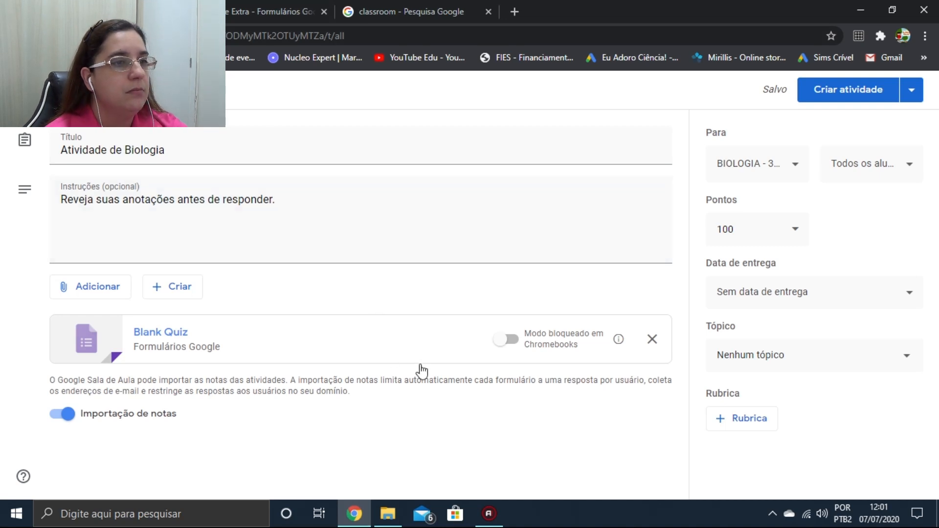
pyautogui.press('F5')
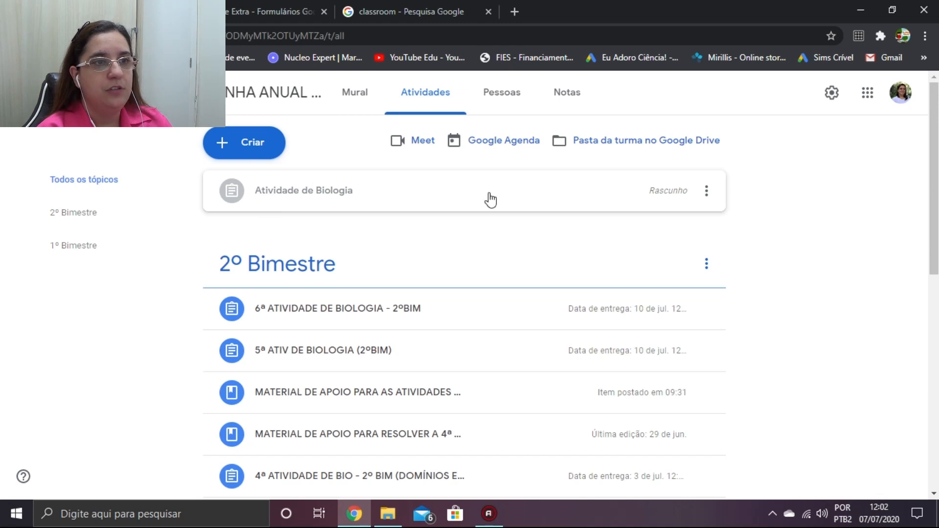
pyautogui.click(705, 192)
pyautogui.click(658, 226)
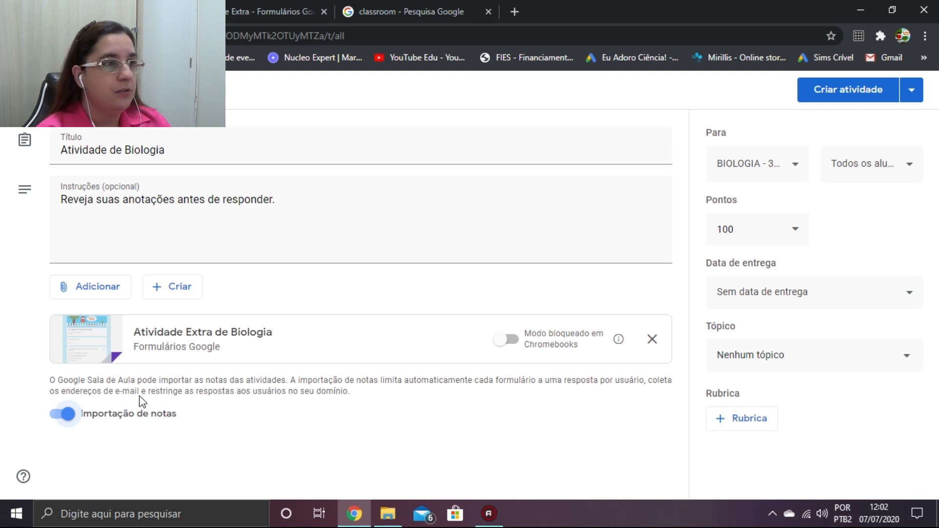
# Try switching grade import off and back on, and look through the assignment's publishing options
pyautogui.click(71, 418)
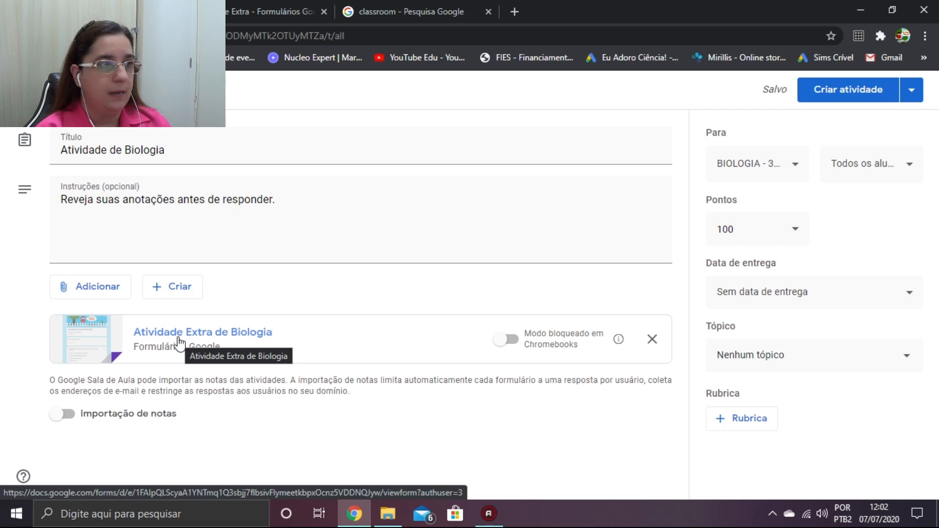
pyautogui.click(65, 415)
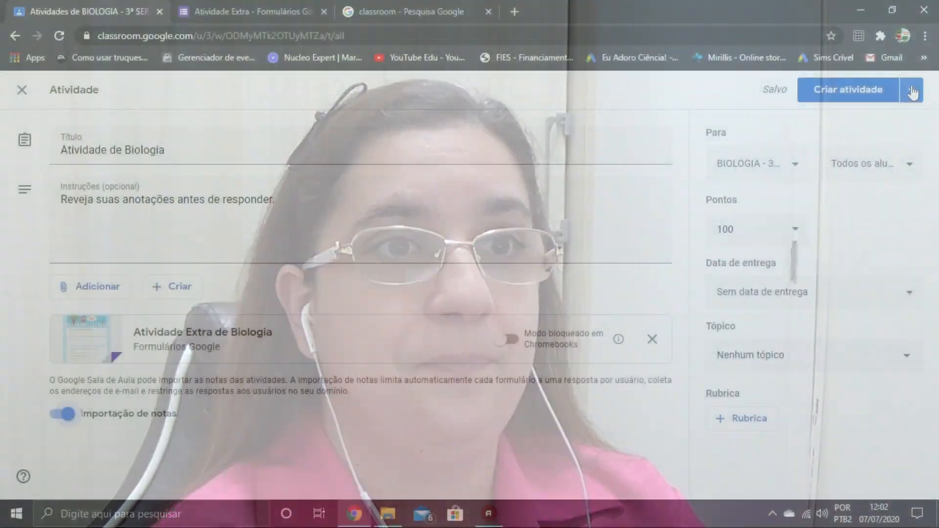
pyautogui.click(907, 89)
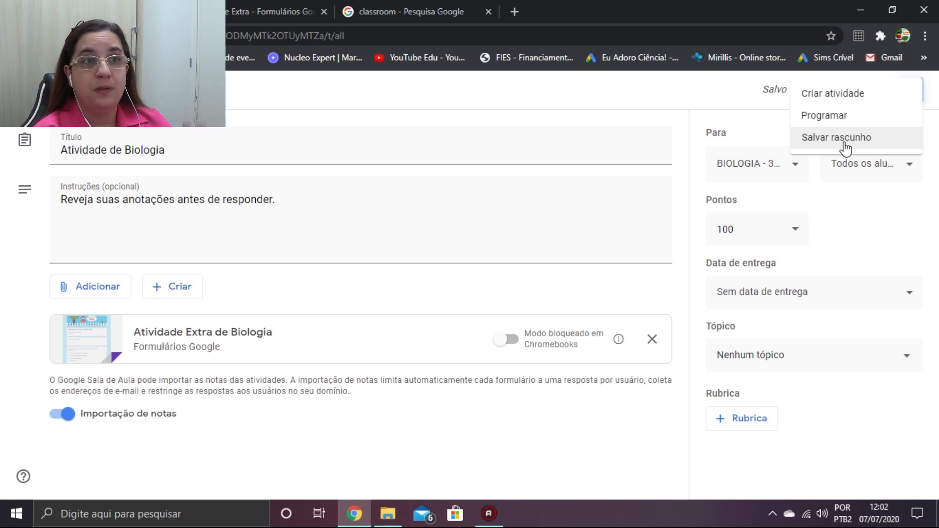
pyautogui.click(878, 215)
# Set the assignment's points to 10 and its due date to 20 July 2020 at 12:00
pyautogui.click(773, 233)
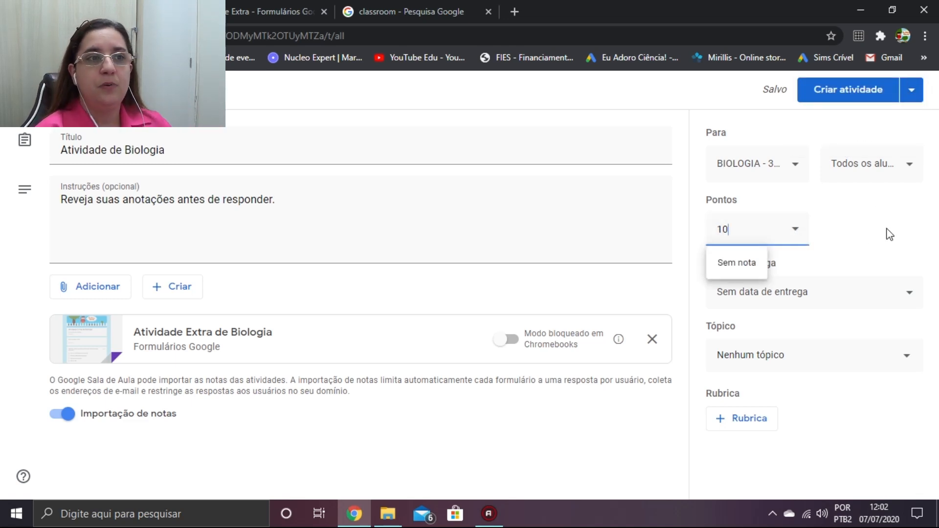
pyautogui.click(880, 243)
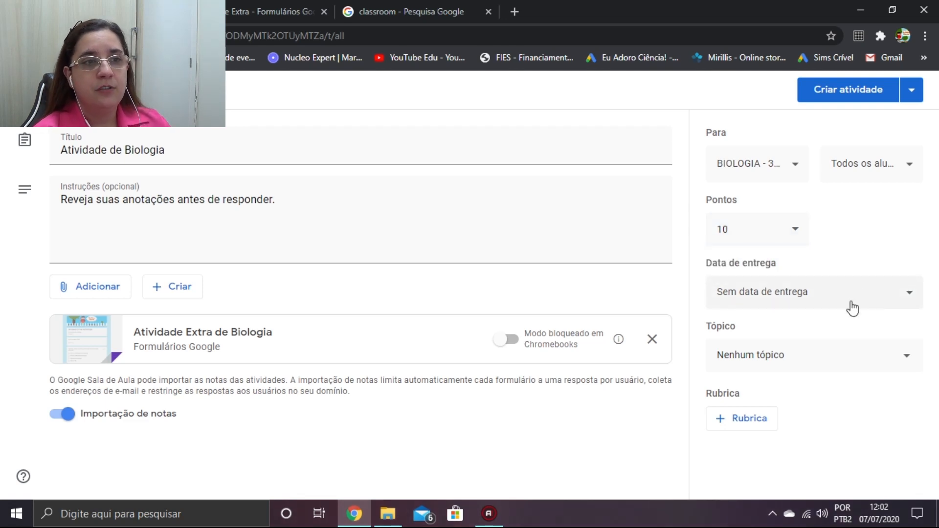
pyautogui.click(833, 291)
pyautogui.click(817, 354)
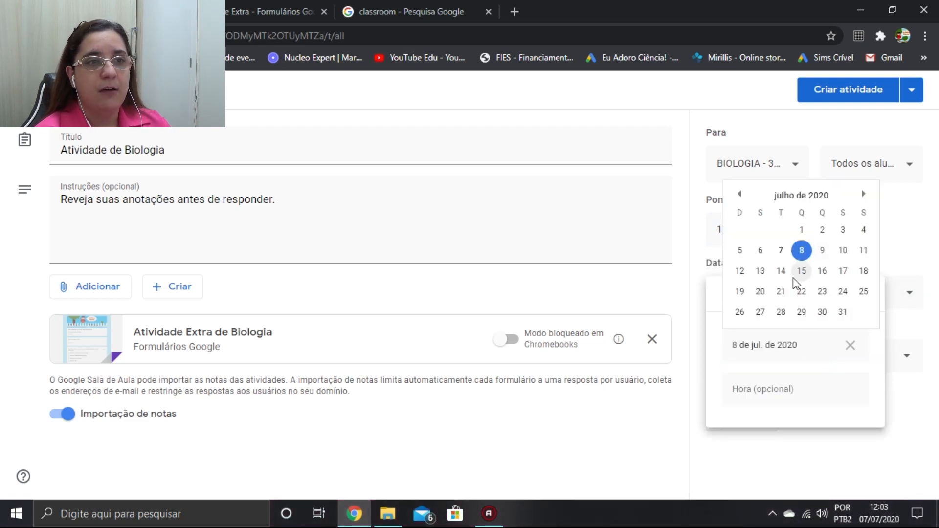
pyautogui.click(761, 293)
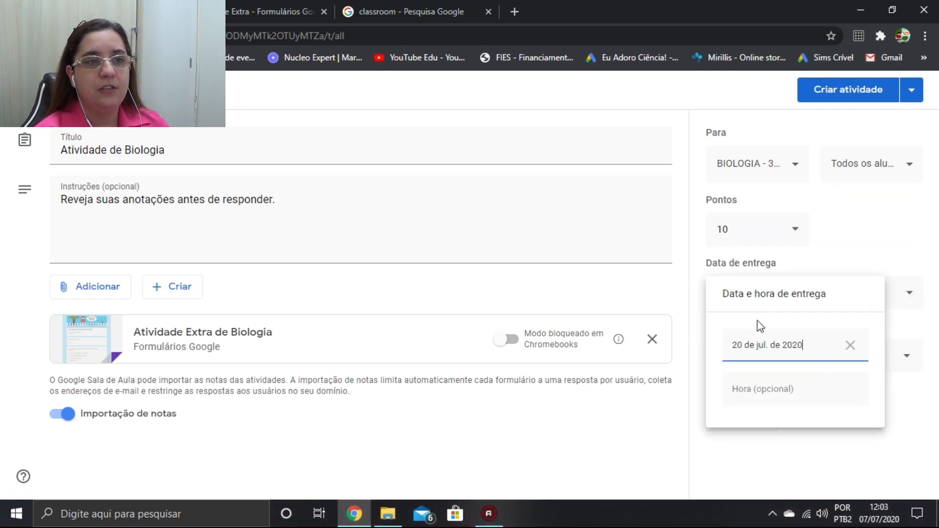
pyautogui.click(782, 400)
pyautogui.write('12:00')
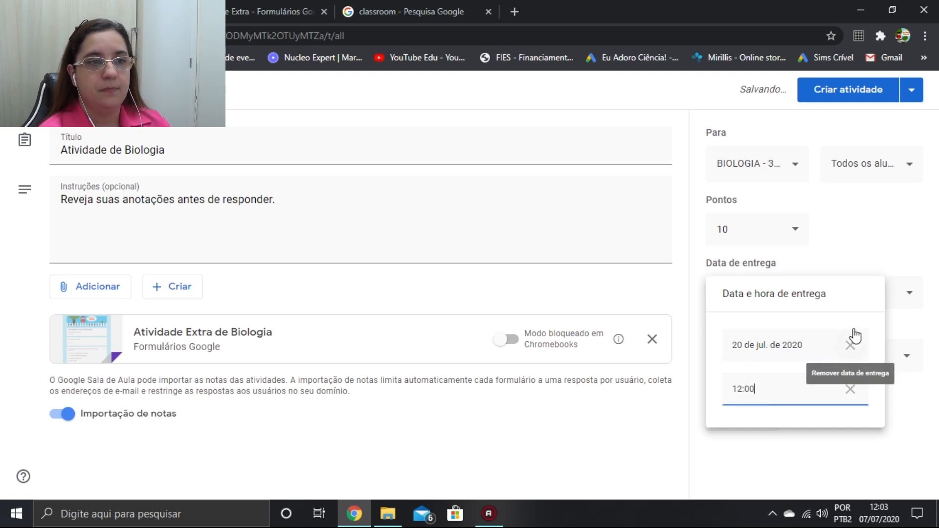
pyautogui.click(815, 459)
# Create a new topic named Atividade Extra for the assignment
pyautogui.click(788, 364)
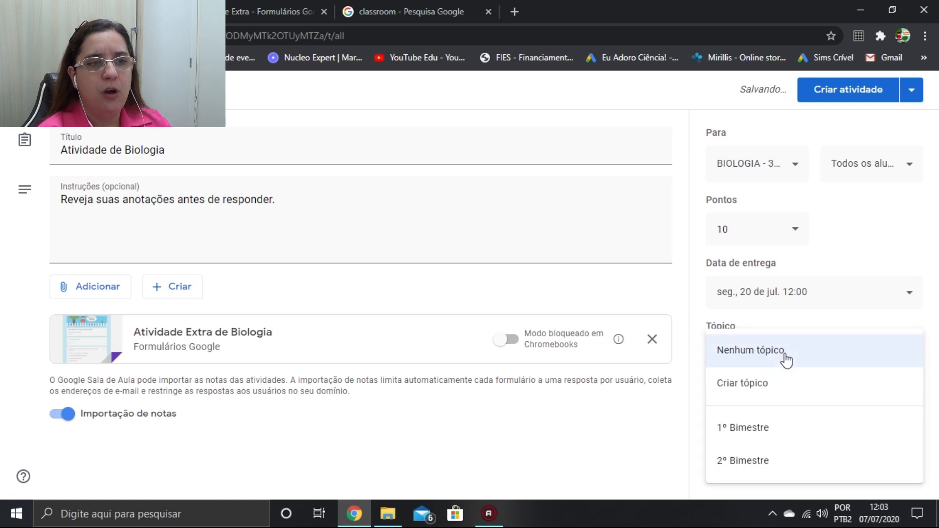
pyautogui.click(765, 391)
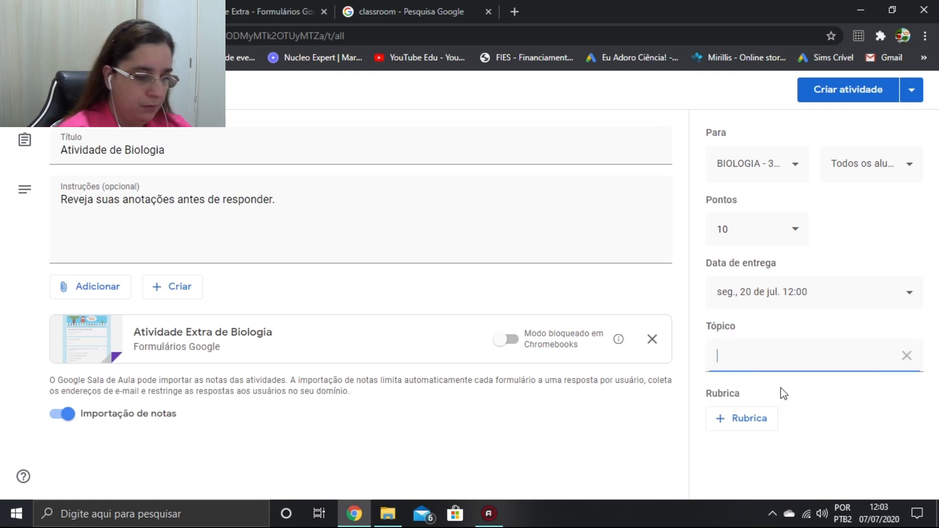
pyautogui.write('Atividade Extra')
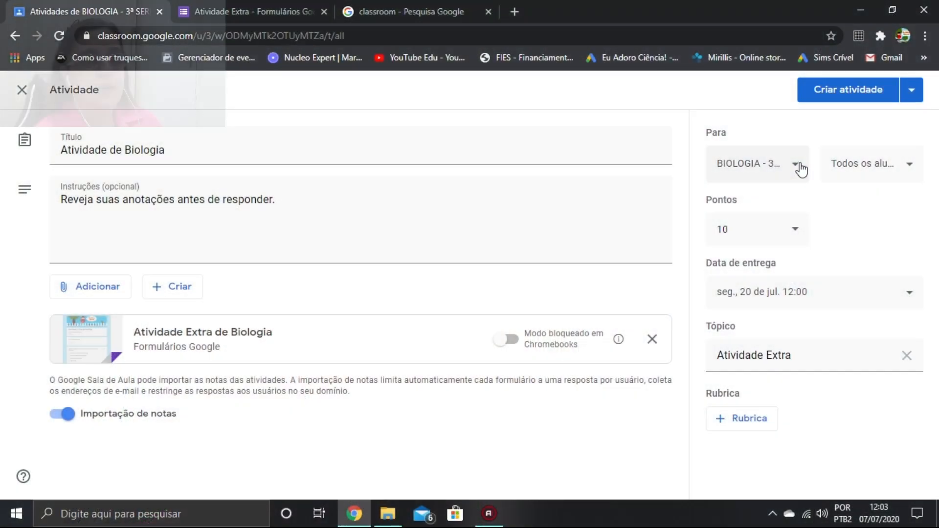
# Look through the list of classes the assignment can be posted to, without selecting any more
pyautogui.click(795, 163)
pyautogui.scroll(-1, 763, 283)
pyautogui.scroll(-1, 725, 461)
pyautogui.scroll(1, 733, 318)
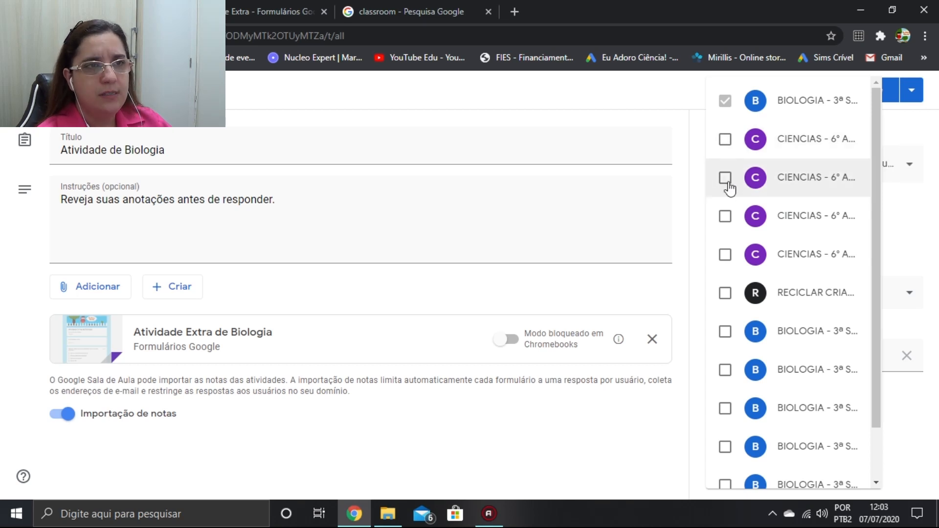
pyautogui.click(931, 249)
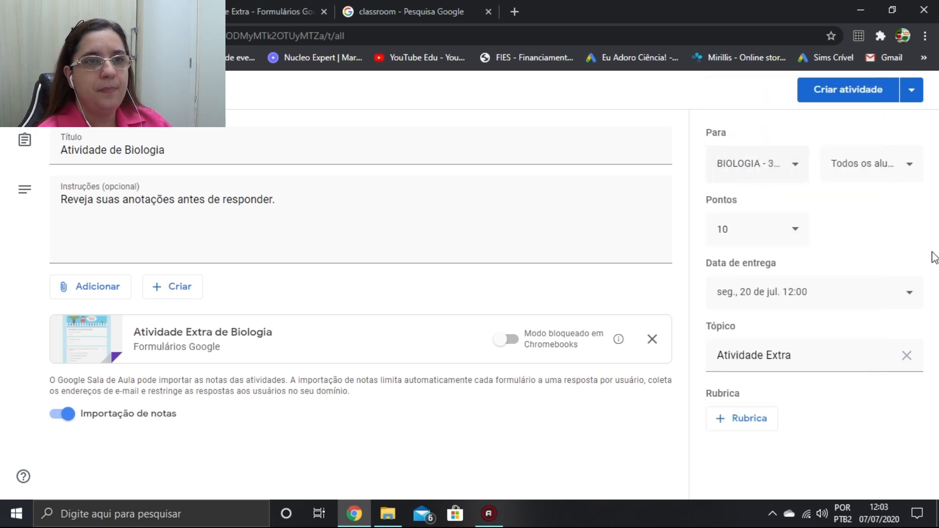
# Review the class's student list, try assigning the activity to a single student, and reselect all students
pyautogui.click(865, 164)
pyautogui.scroll(-1, 866, 208)
pyautogui.scroll(-10, 841, 208)
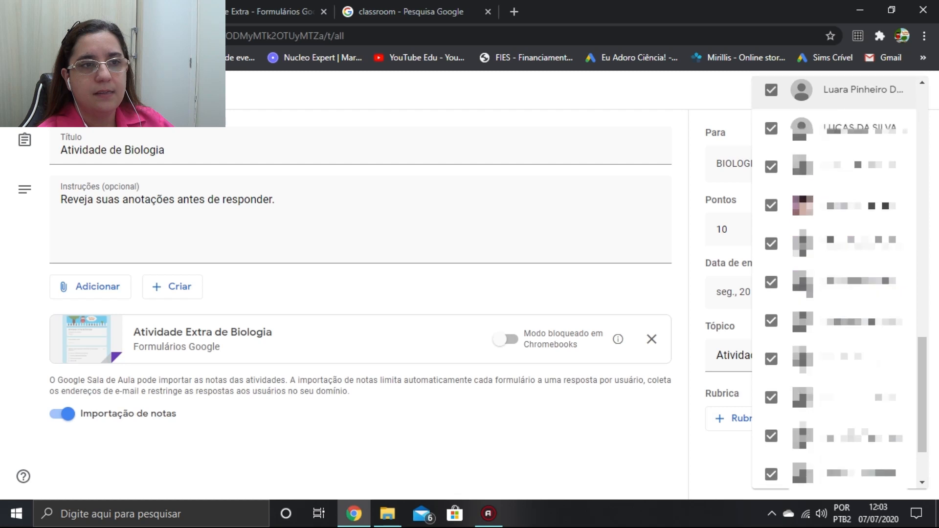
pyautogui.scroll(3, 842, 208)
pyautogui.scroll(5, 842, 208)
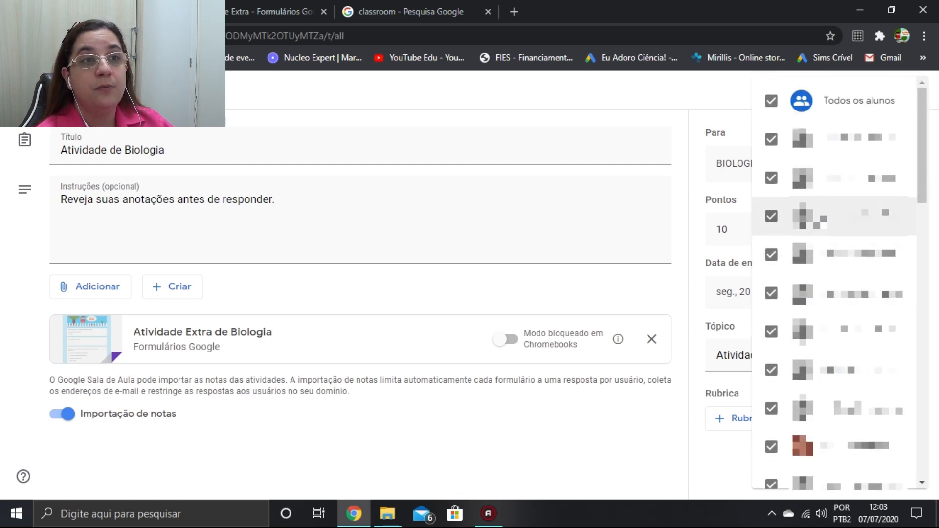
pyautogui.click(771, 102)
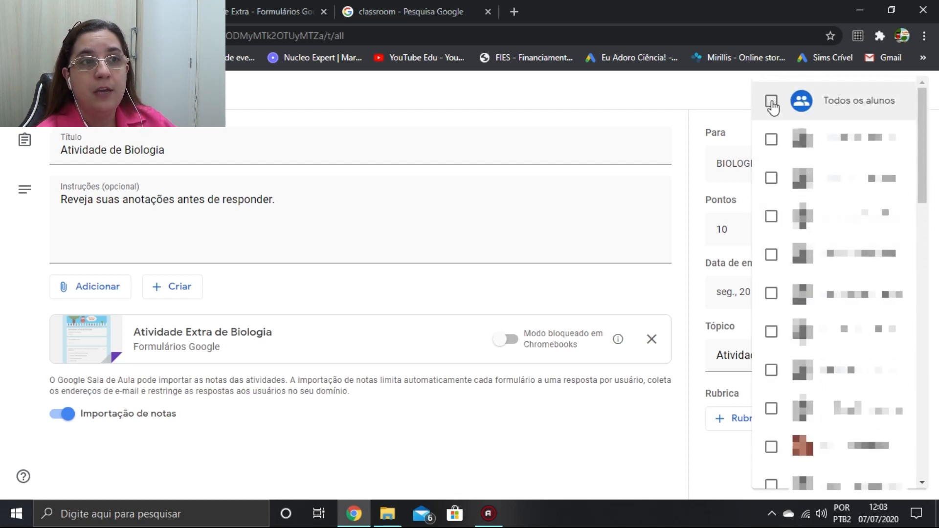
pyautogui.click(771, 102)
pyautogui.click(772, 102)
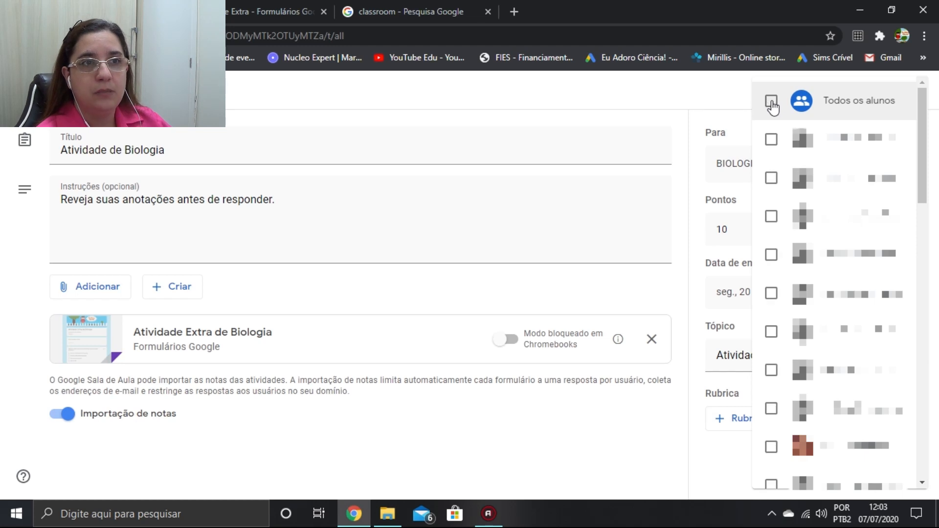
pyautogui.click(772, 178)
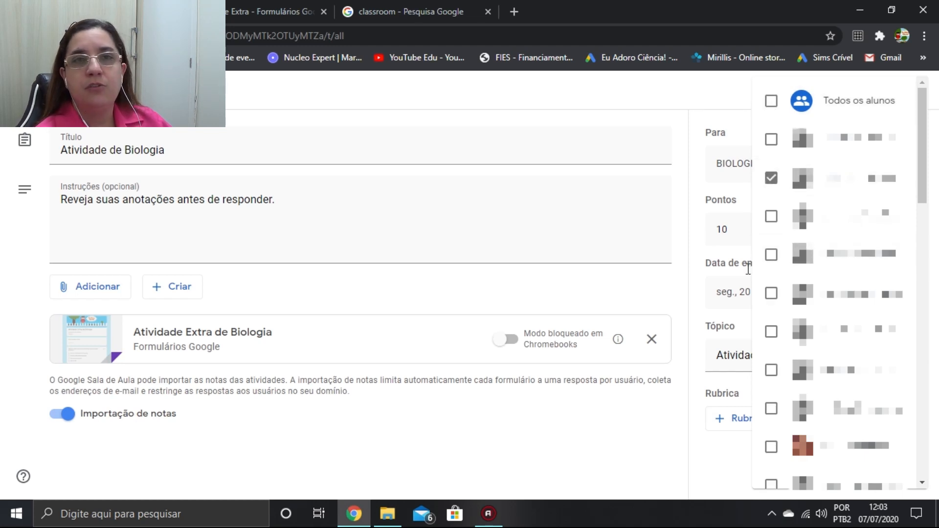
pyautogui.click(772, 101)
pyautogui.click(688, 94)
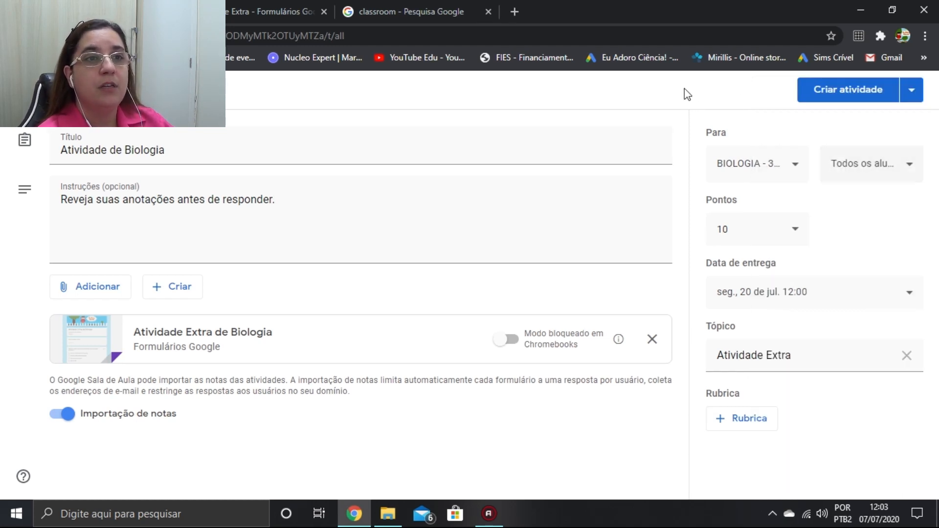
# Publish the Atividade de Biologia assignment and expand its entry under the Atividade Extra topic
pyautogui.click(859, 97)
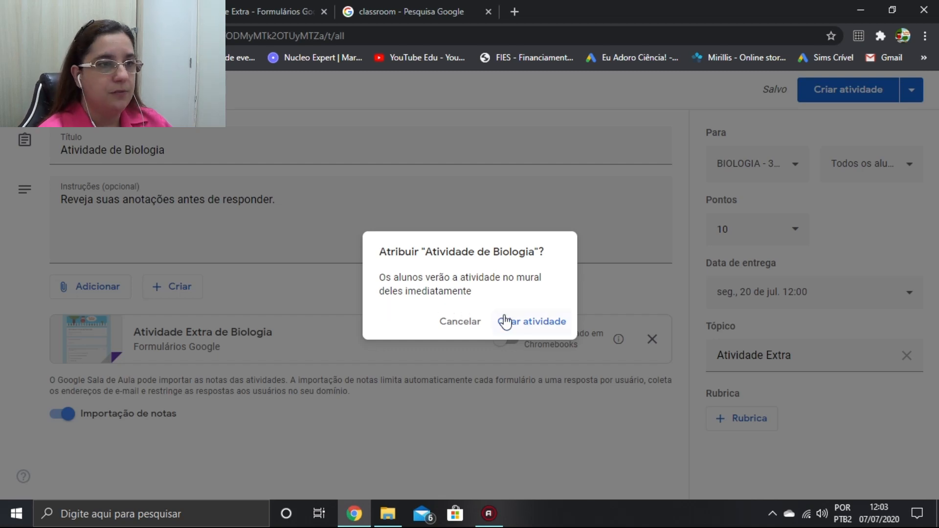
pyautogui.click(538, 323)
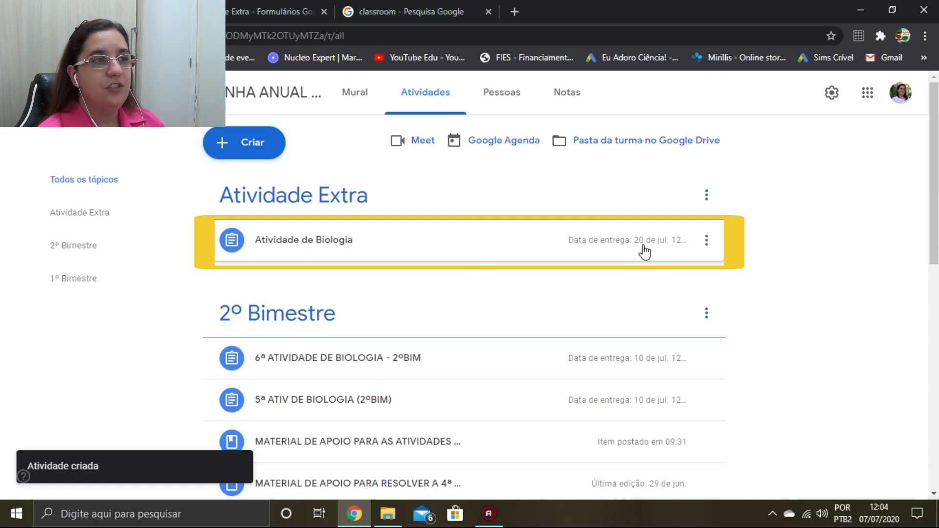
pyautogui.click(334, 252)
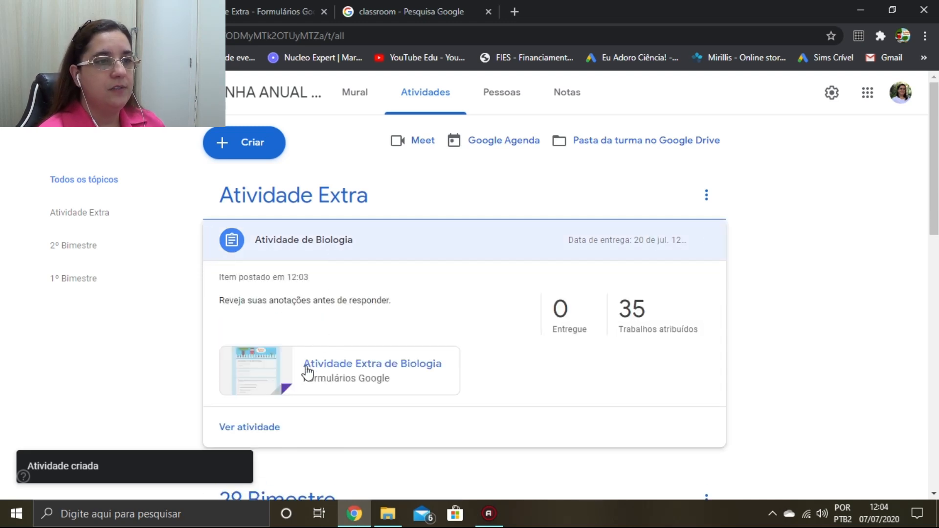
pyautogui.scroll(-2, 530, 355)
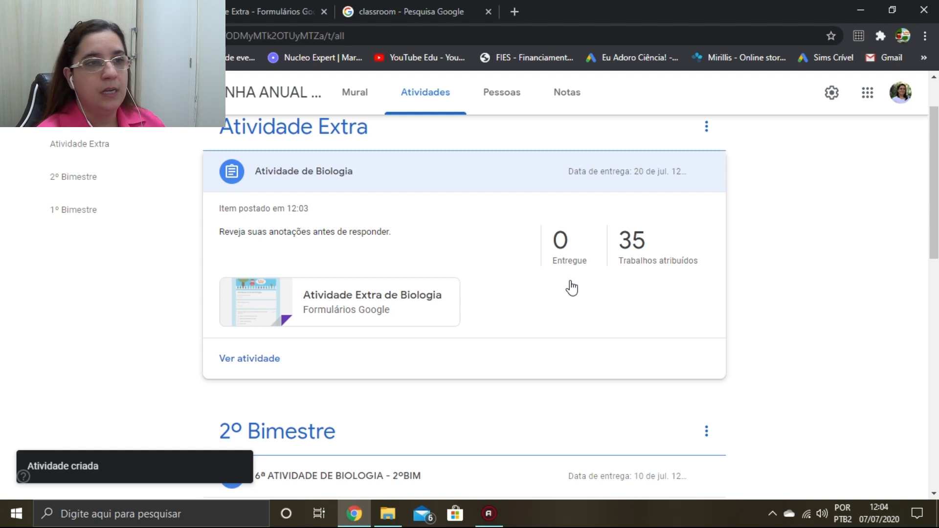
pyautogui.scroll(2, 260, 368)
# Open the attached Atividade Extra de Biologia form for answering and close the leftover form editor and classroom search tabs
pyautogui.click(270, 369)
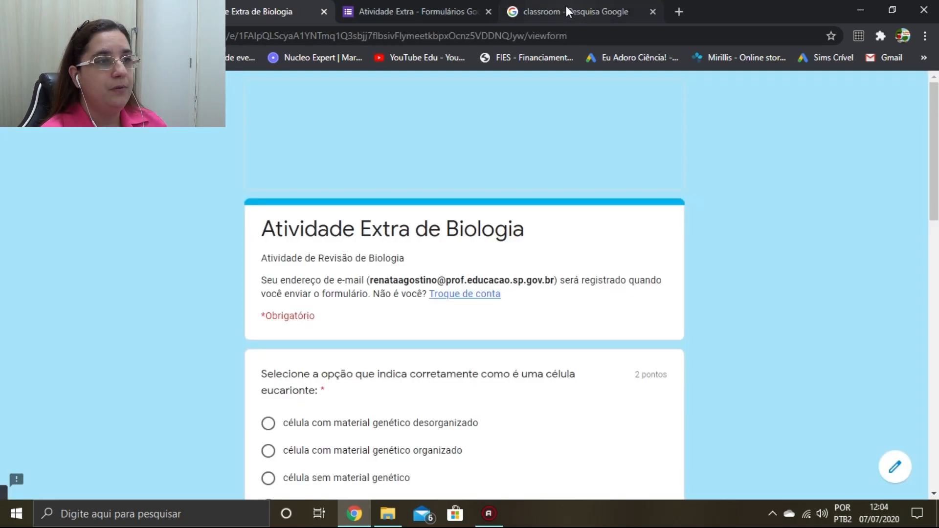
pyautogui.scroll(-3, 454, 336)
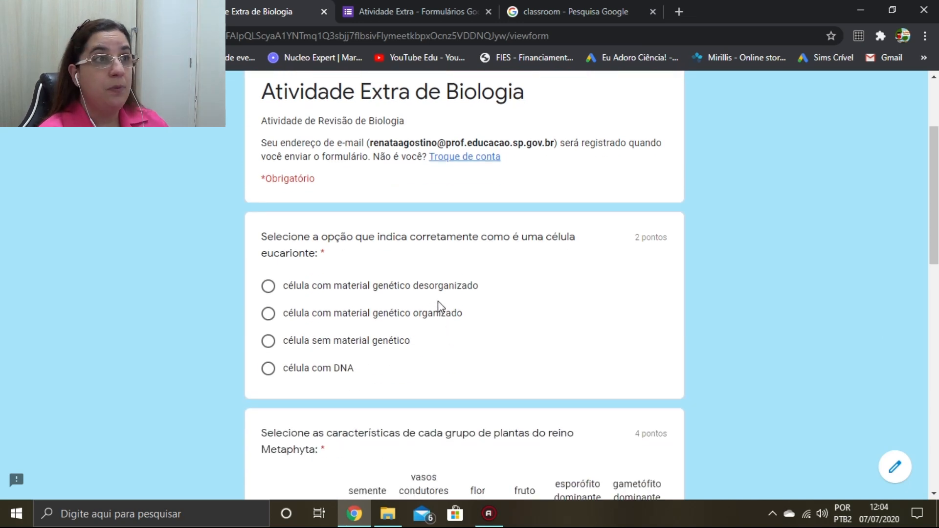
pyautogui.click(488, 11)
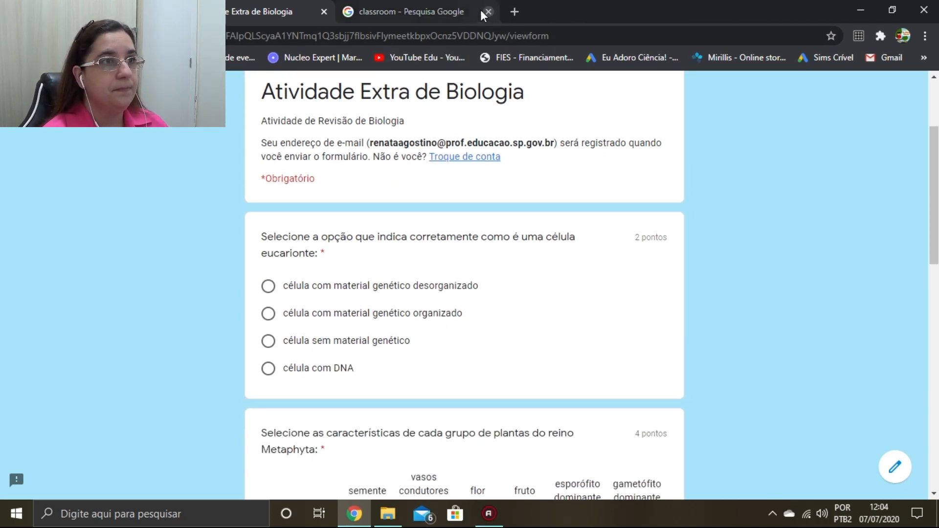
pyautogui.click(488, 11)
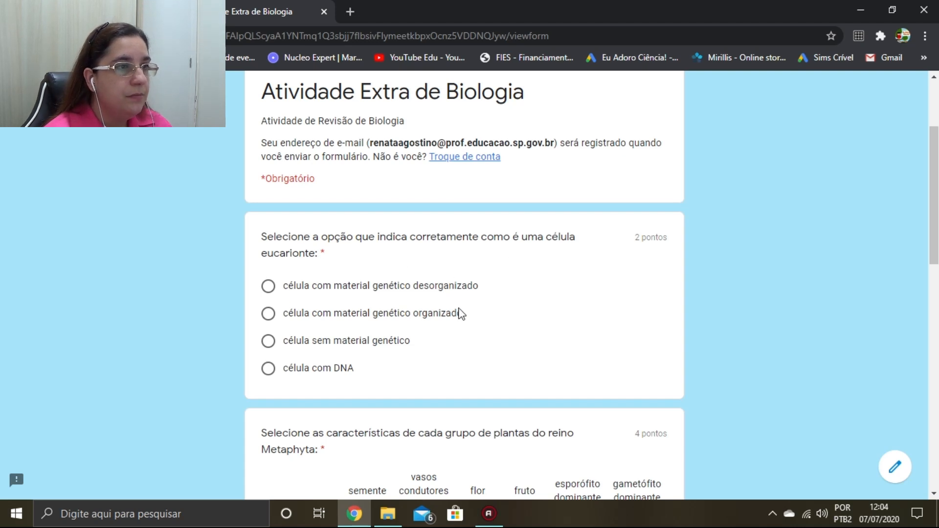
# Answer the eukaryotic cell question with "célula com material genético organizado" and mark Briófitas as gametófito dominante in the plant grid
pyautogui.click(268, 313)
pyautogui.scroll(-5, 537, 301)
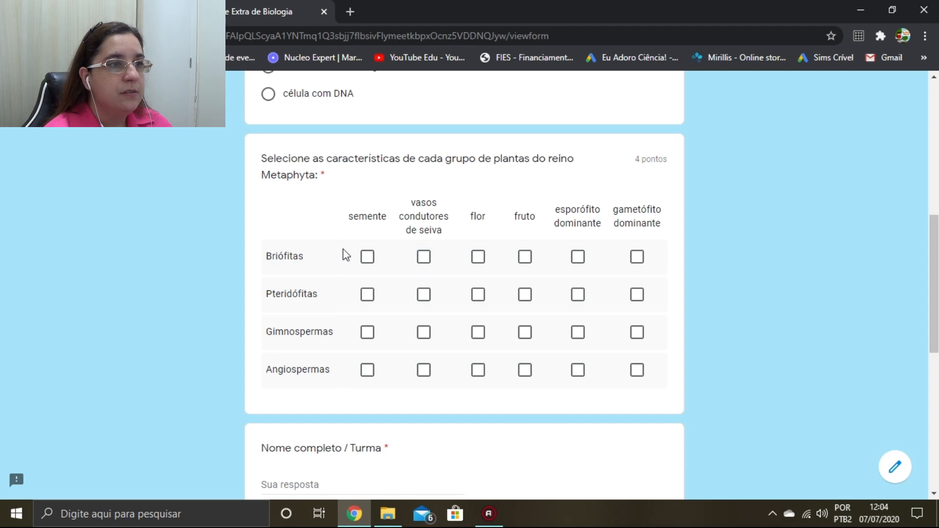
pyautogui.click(637, 257)
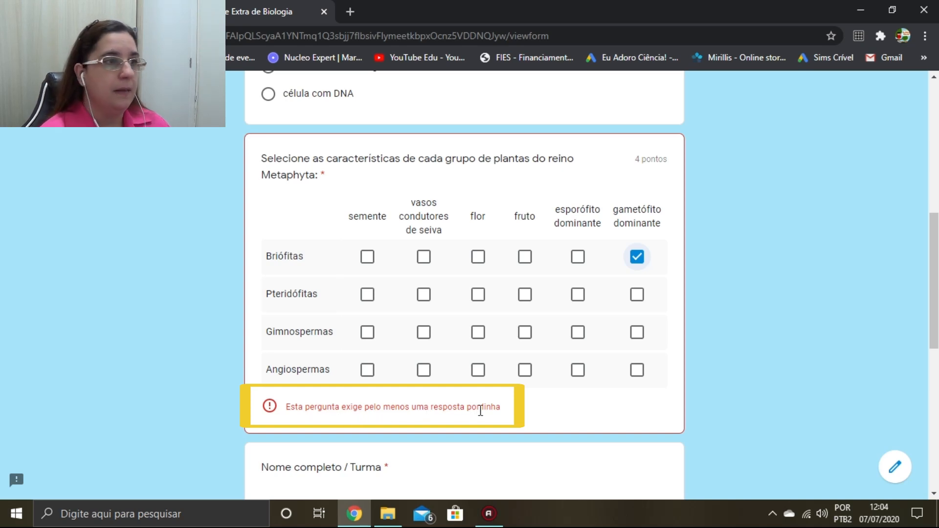
# Mark Pteridófitas with vasos condutores de seiva and esporófito dominante, and Gimnospermas with semente, vasos condutores de seiva and esporófito dominante
pyautogui.click(426, 295)
pyautogui.click(578, 296)
pyautogui.click(368, 335)
pyautogui.click(424, 334)
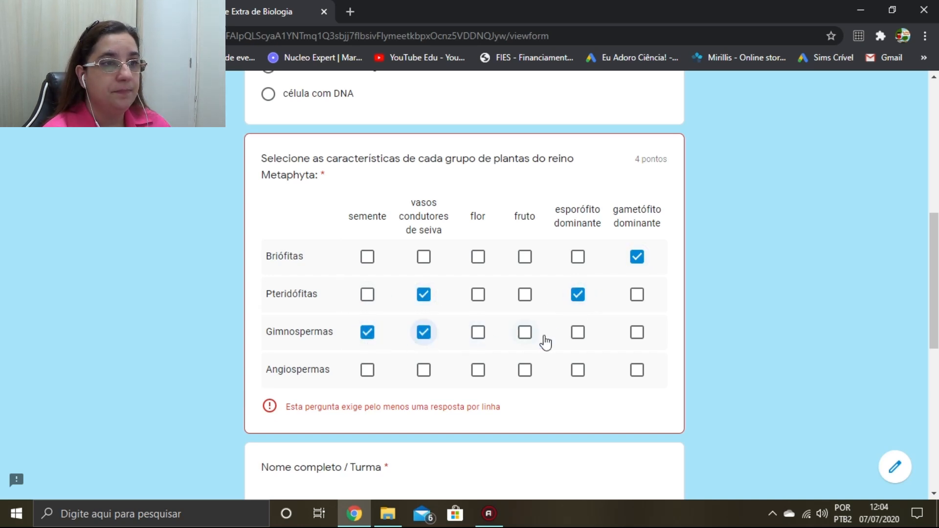
pyautogui.click(577, 337)
# Mark Angiospermas in the plant grid with semente, vasos condutores de seiva, flor, fruto and esporófito dominante
pyautogui.click(375, 375)
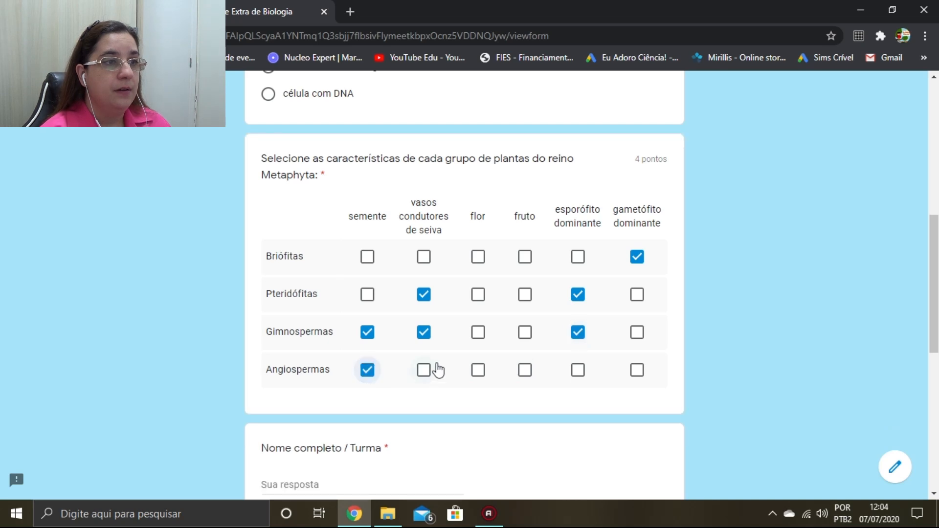
pyautogui.click(422, 374)
pyautogui.click(478, 372)
pyautogui.click(525, 372)
pyautogui.click(578, 372)
pyautogui.scroll(-4, 567, 300)
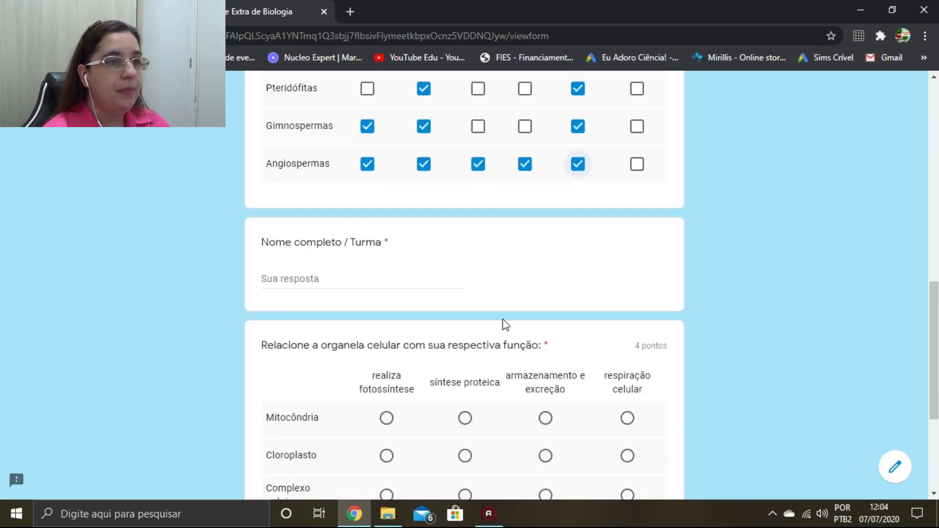
pyautogui.scroll(3, 513, 300)
pyautogui.click(473, 307)
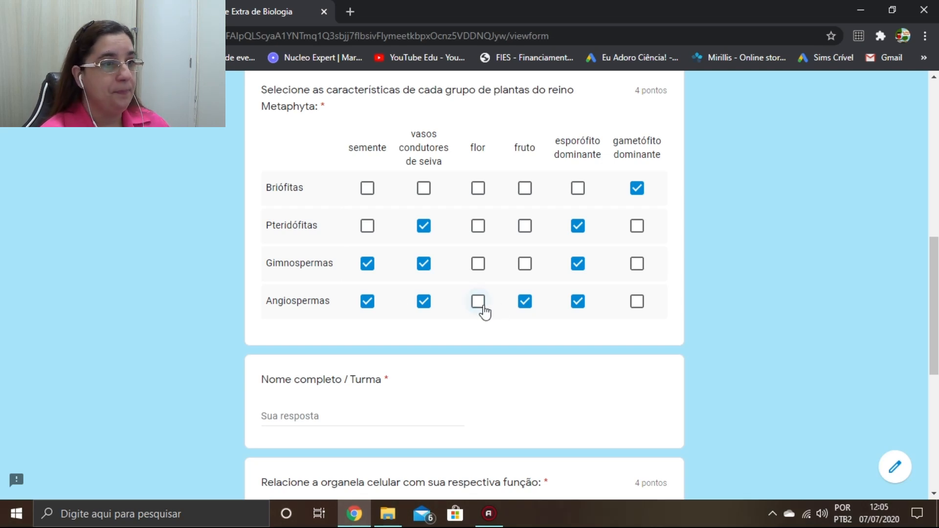
# Answer the Nome completo / Turma question with the respondent's name and class 3B
pyautogui.click(401, 417)
pyautogui.write('Renata / 3B')
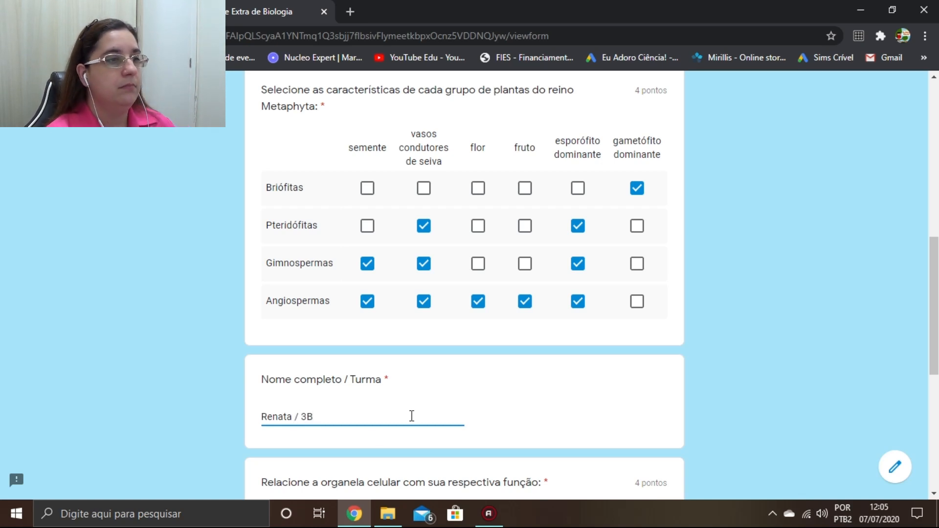
# Match Mitocôndria to respiração celular, Cloroplasto to realiza fotossíntese, Complexo golgiense to armazenamento e excreção and Ribossomo to síntese proteica, and submit the form
pyautogui.scroll(-5, 411, 416)
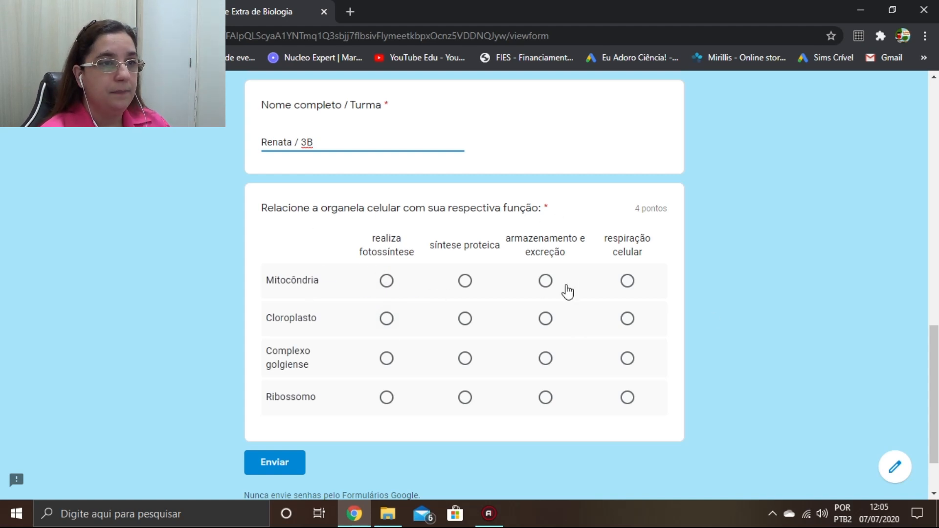
pyautogui.click(623, 284)
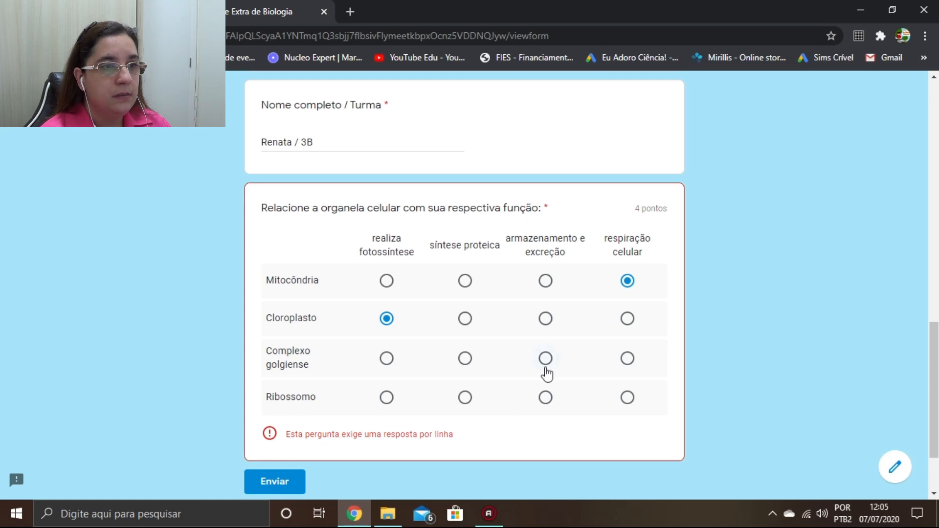
pyautogui.click(465, 397)
pyautogui.scroll(-2, 410, 435)
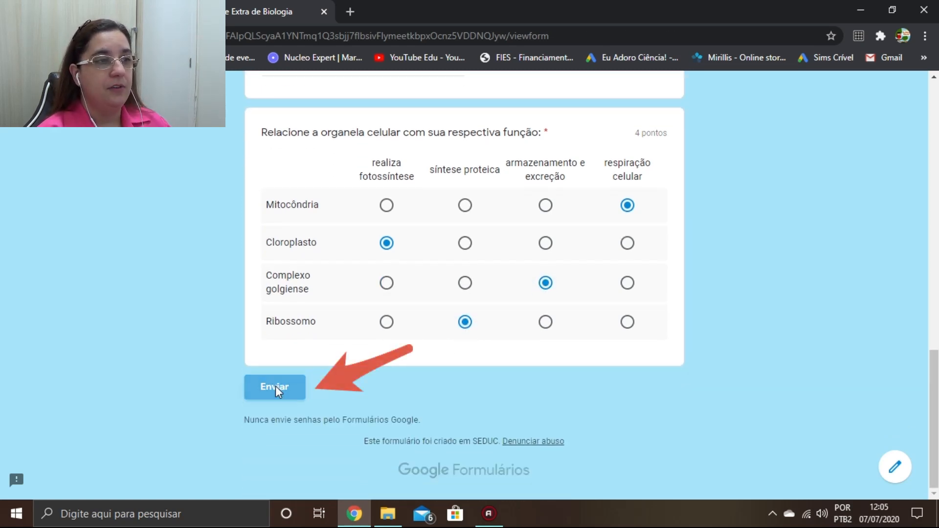
pyautogui.click(274, 386)
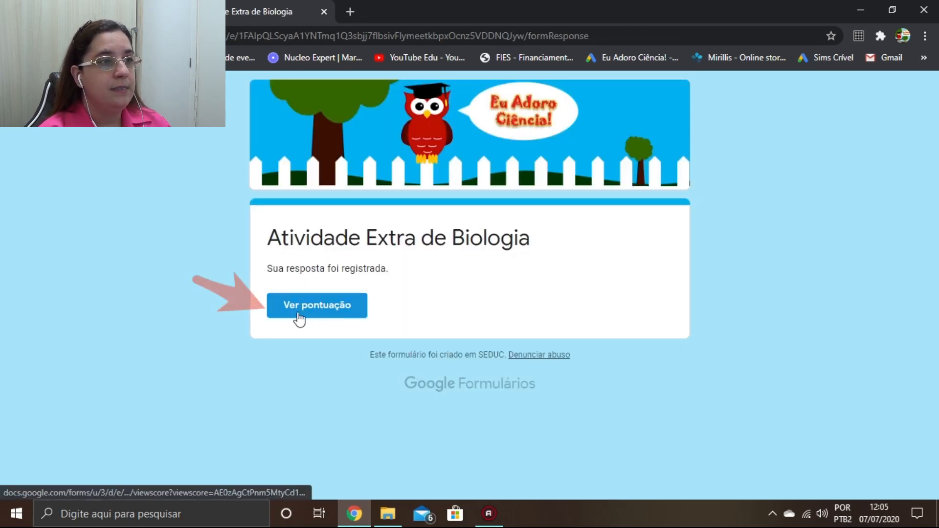
# View the submitted quiz's score and the grading of each answer, and close the score and form tabs
pyautogui.click(316, 309)
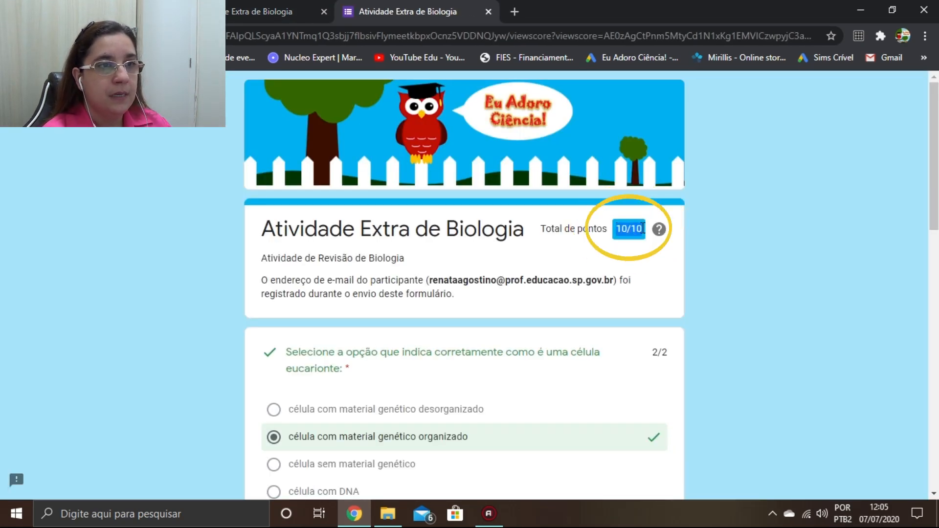
pyautogui.scroll(-10, 582, 311)
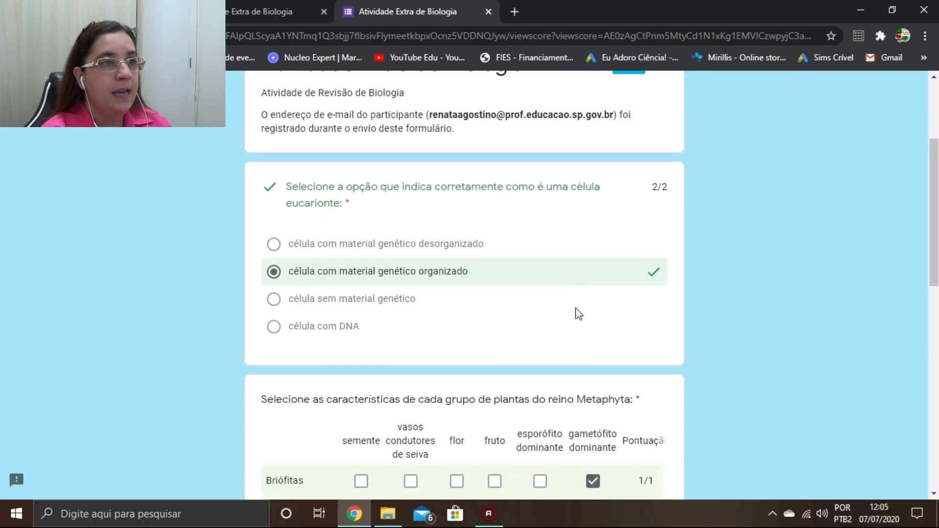
pyautogui.scroll(-6, 414, 201)
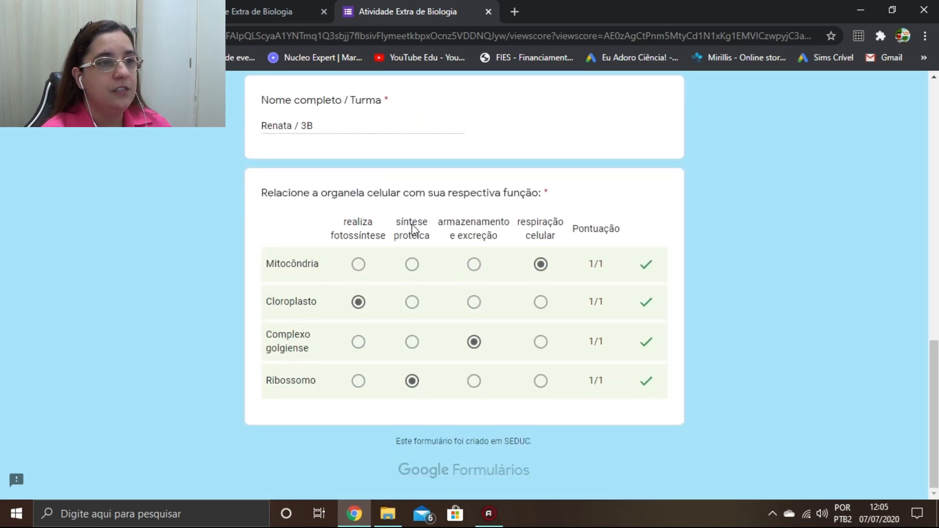
pyautogui.scroll(16, 596, 333)
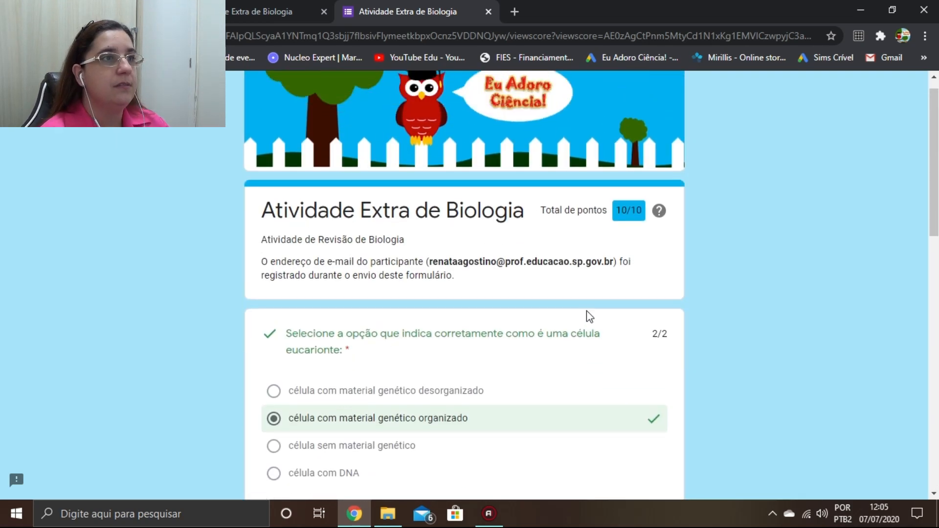
pyautogui.click(488, 12)
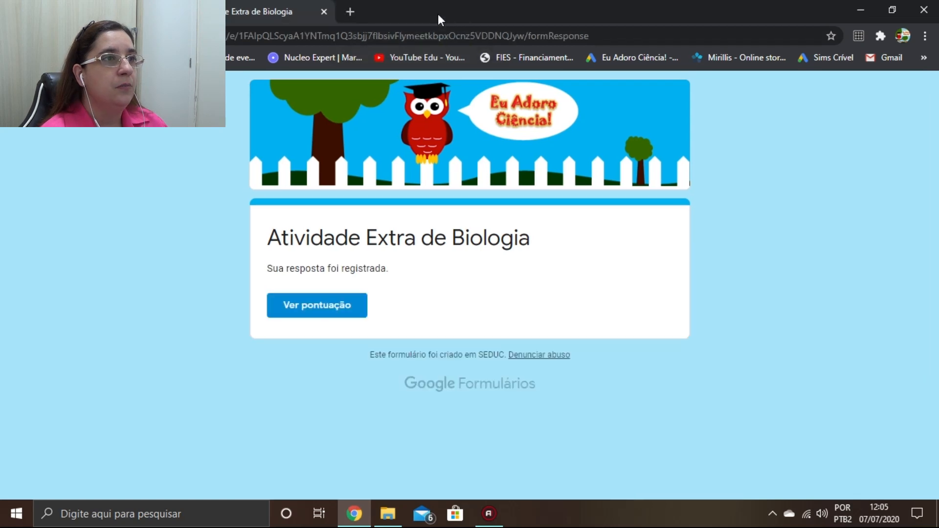
pyautogui.click(324, 12)
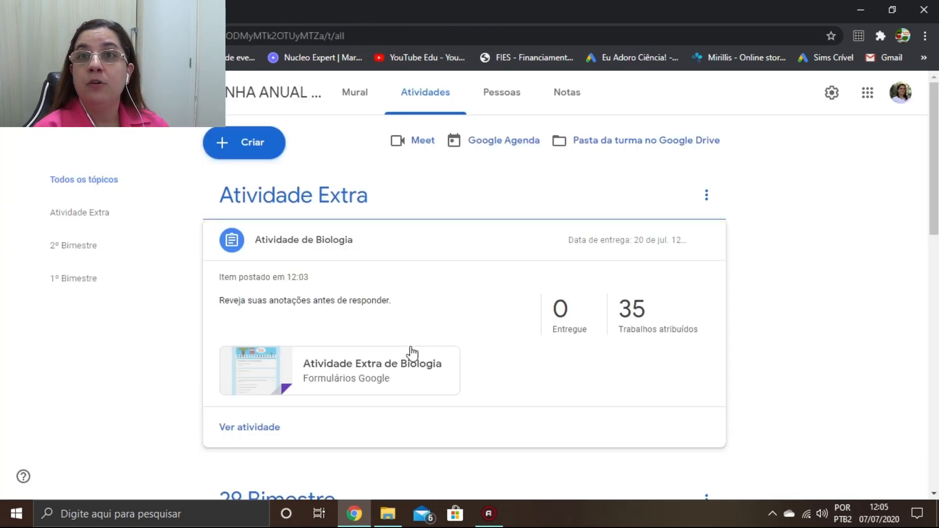
# Reopen the attached form from the assignment, switch to its editing view and look through its questions
pyautogui.click(341, 369)
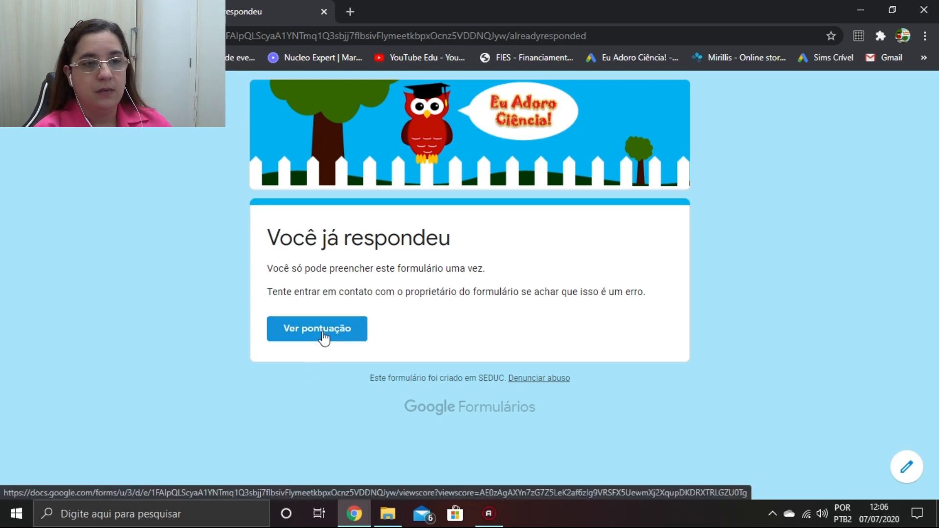
pyautogui.click(909, 474)
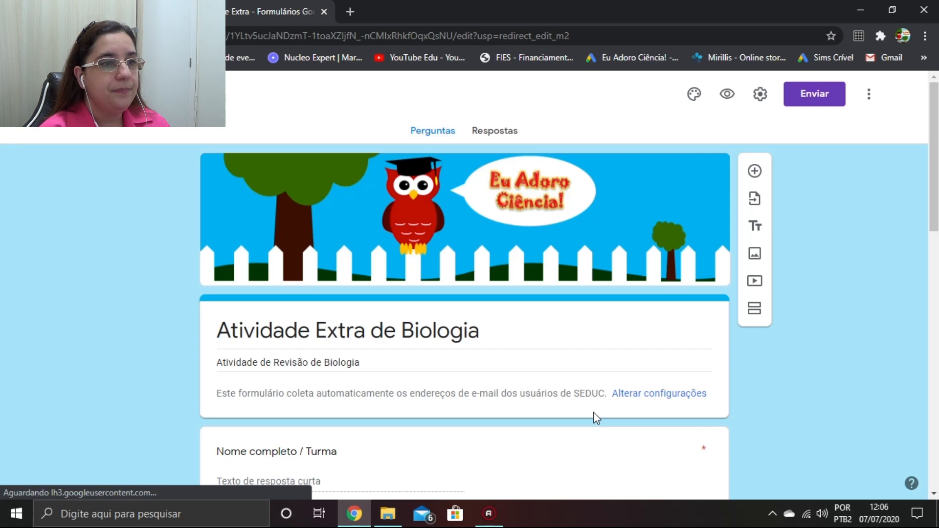
pyautogui.scroll(-7, 456, 305)
pyautogui.scroll(-8, 457, 309)
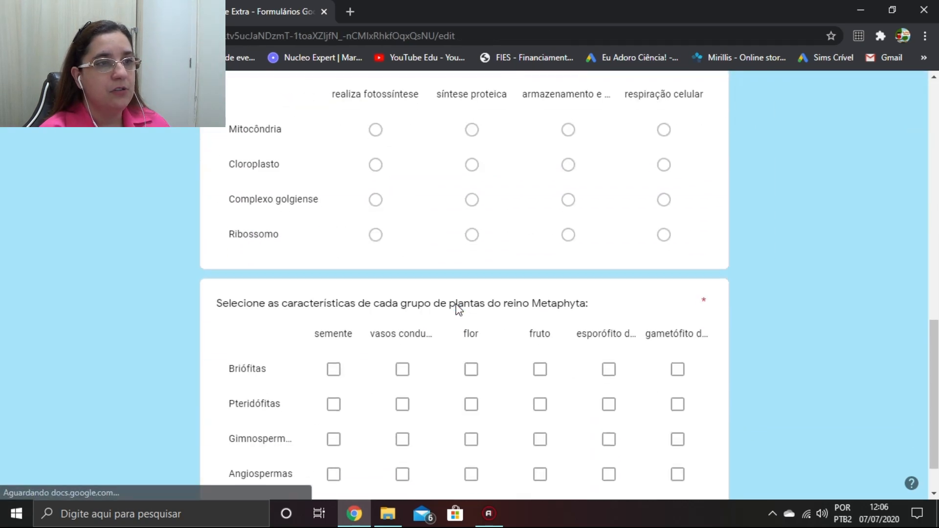
pyautogui.scroll(15, 458, 313)
pyautogui.scroll(2, 496, 376)
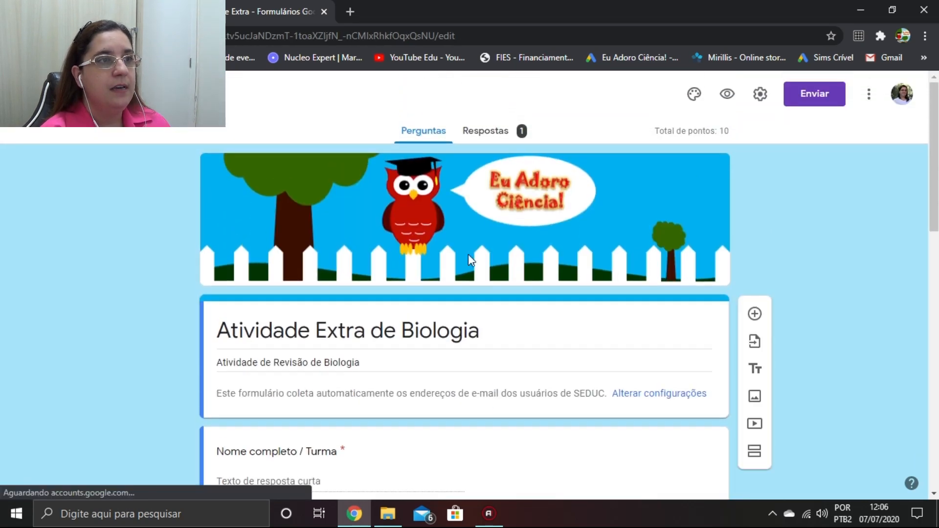
# View the form's response summary, including the score distribution, the Pontuações section and the answers to each question
pyautogui.click(487, 134)
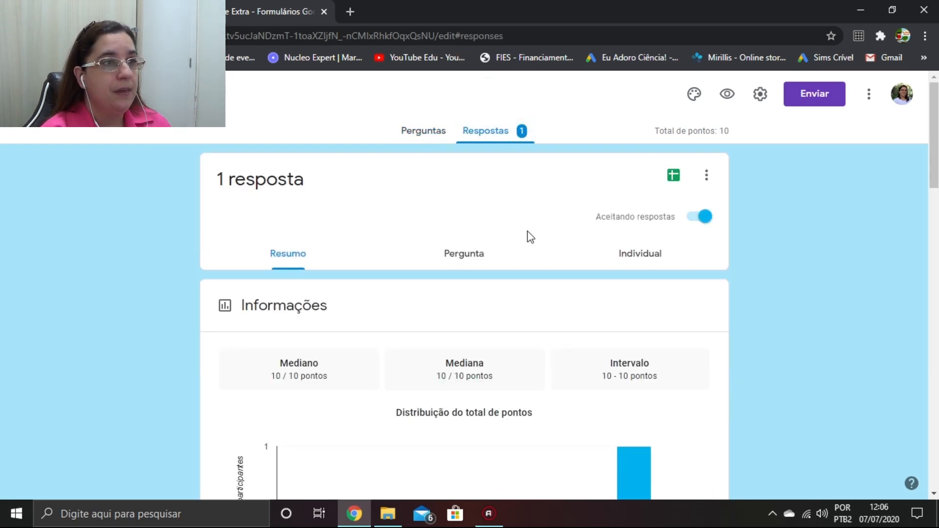
pyautogui.scroll(-2, 529, 235)
pyautogui.scroll(-20, 419, 324)
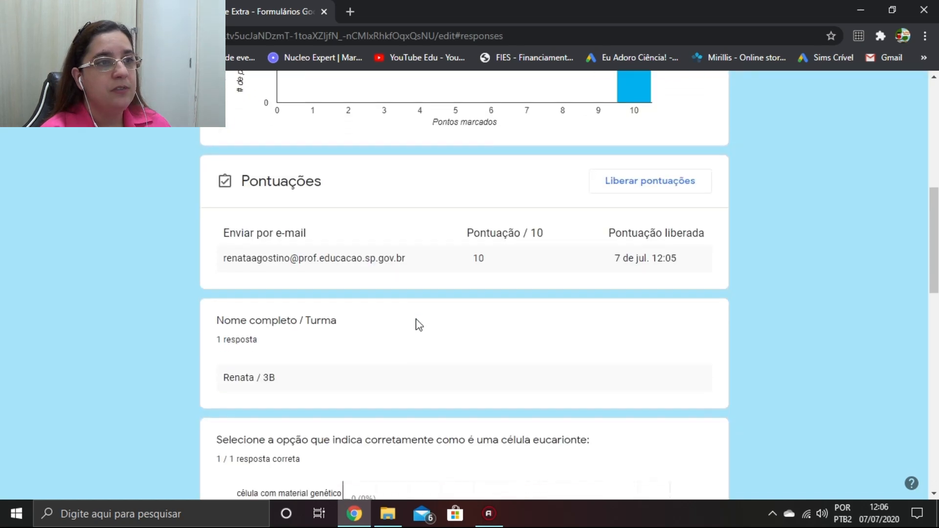
pyautogui.scroll(6, 426, 333)
pyautogui.scroll(15, 426, 331)
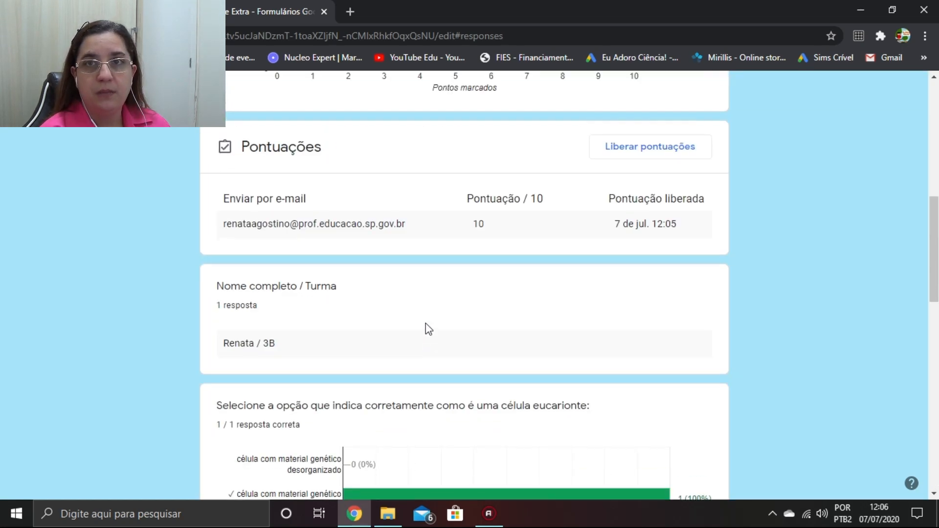
pyautogui.scroll(-5, 343, 264)
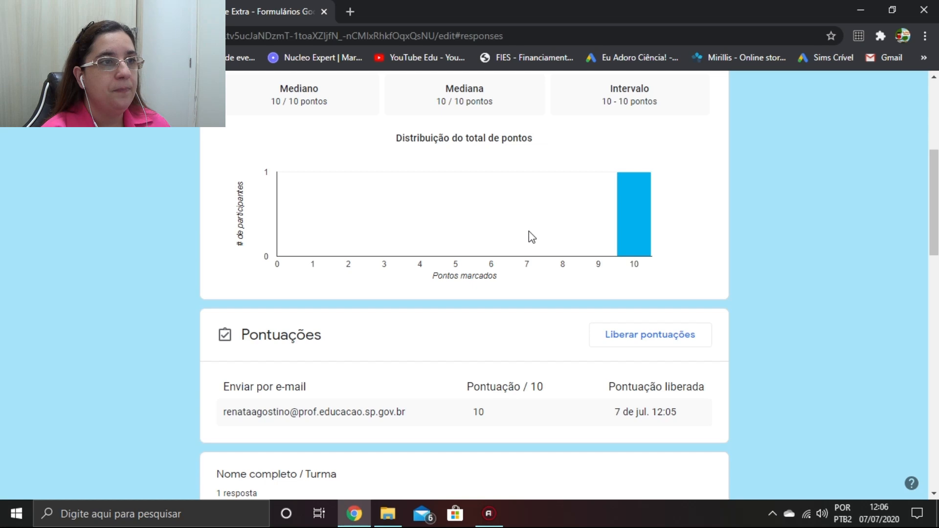
# View the form's responses grouped by question, starting with Nome completo / Turma
pyautogui.scroll(5, 530, 231)
pyautogui.click(472, 191)
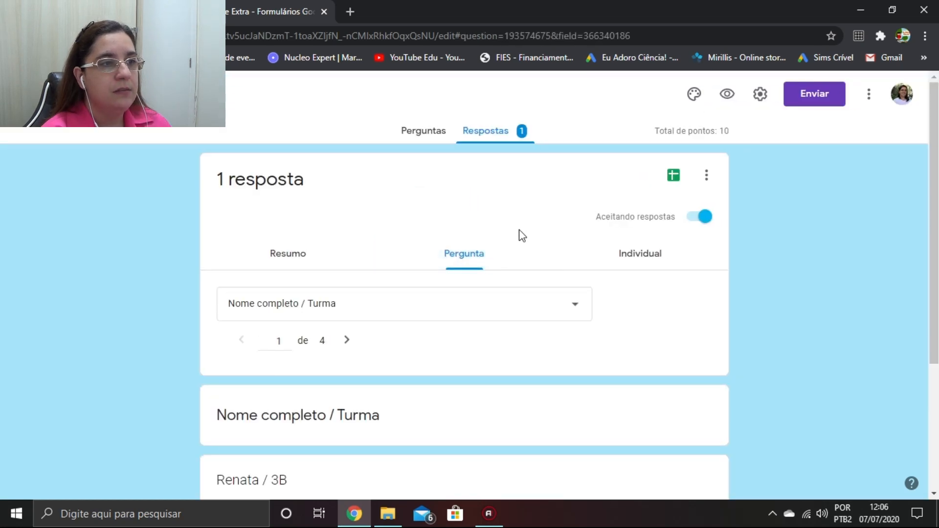
pyautogui.scroll(-4, 545, 273)
pyautogui.scroll(4, 545, 273)
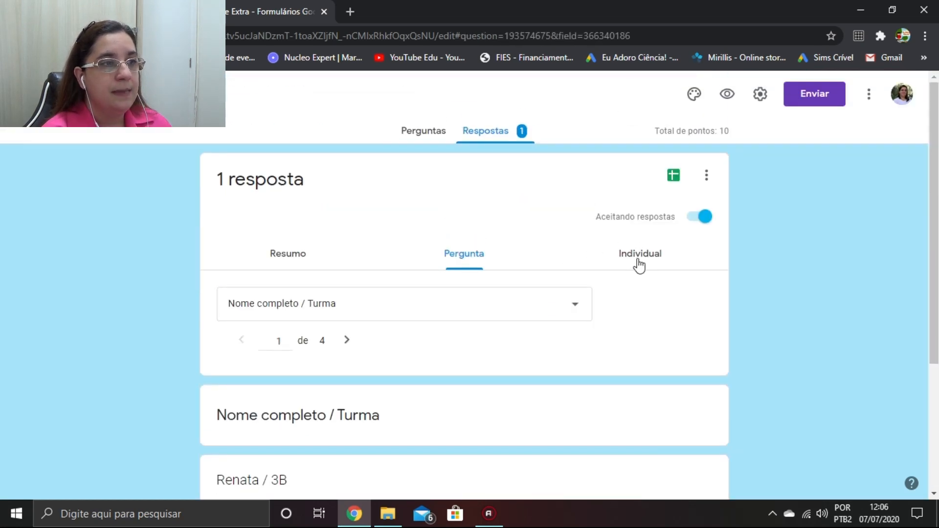
pyautogui.scroll(-4, 419, 361)
pyautogui.scroll(4, 413, 357)
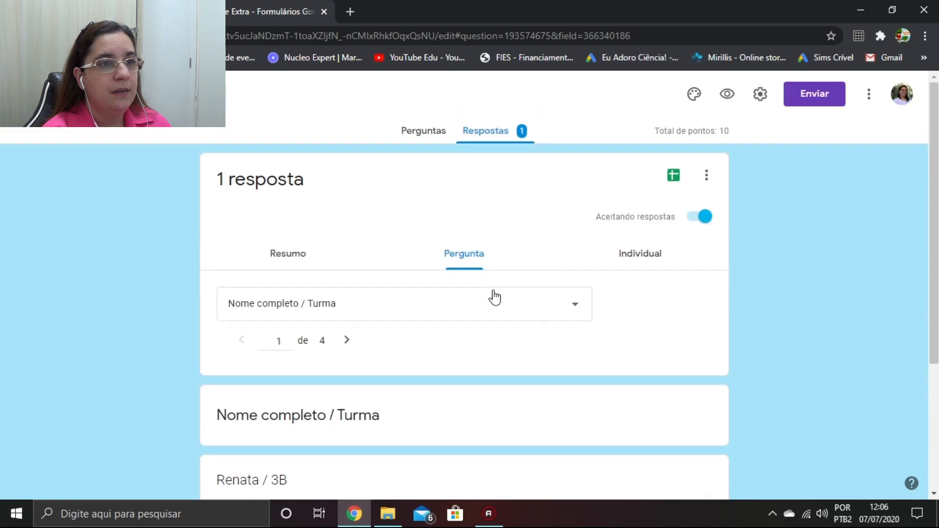
# Examine the respondent's individual submission with its total score and the points per question, and close the form
pyautogui.click(644, 262)
pyautogui.scroll(-3, 563, 304)
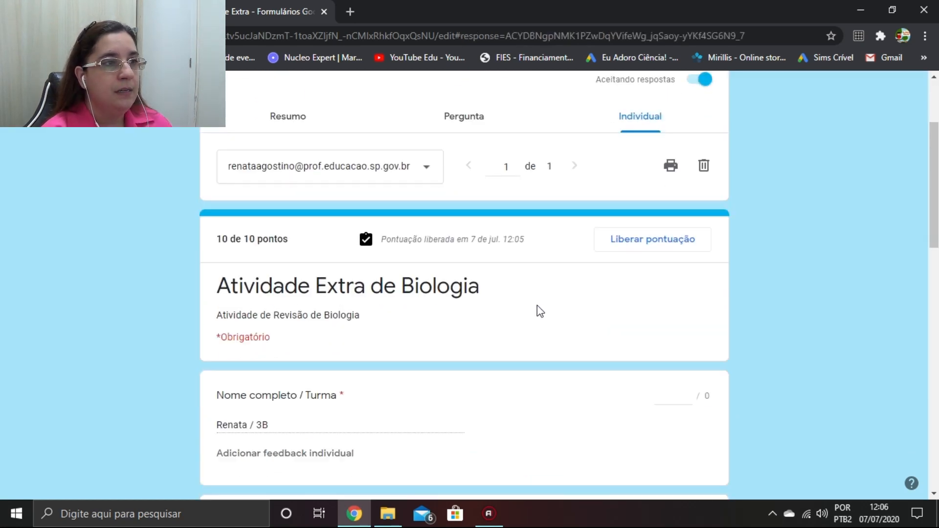
pyautogui.scroll(-1, 293, 279)
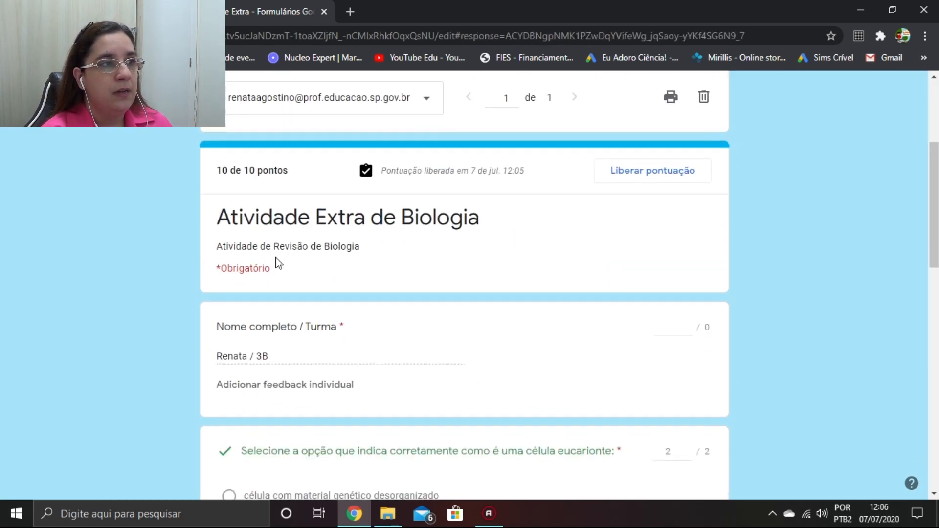
pyautogui.scroll(-3, 332, 245)
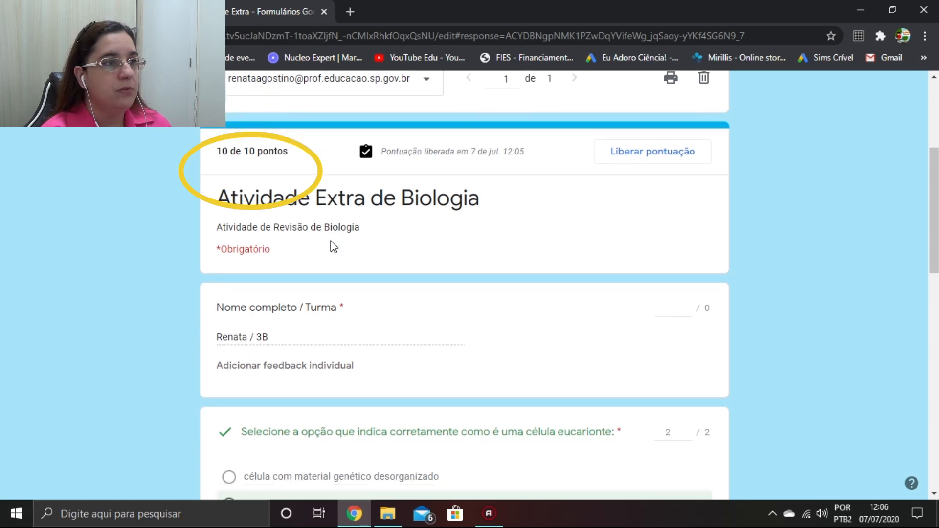
pyautogui.scroll(-6, 441, 321)
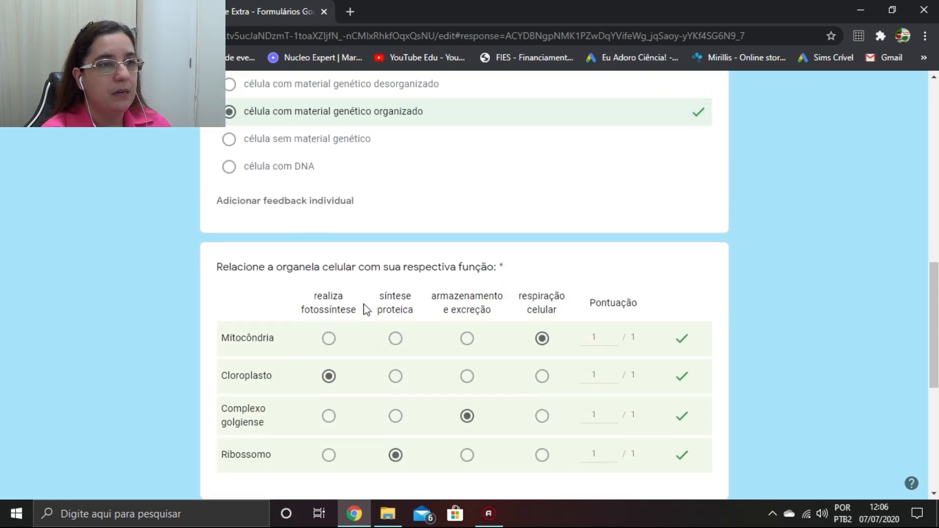
pyautogui.scroll(-7, 401, 353)
pyautogui.scroll(15, 533, 383)
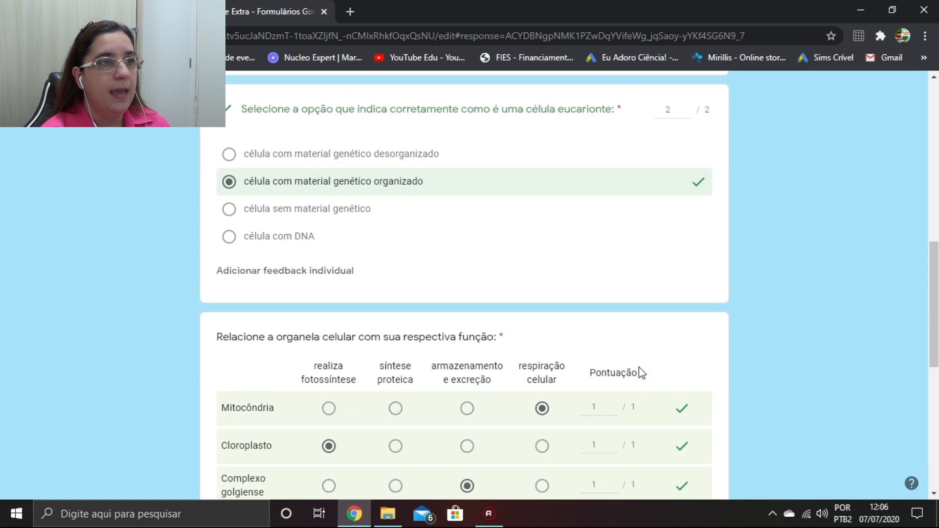
pyautogui.scroll(3, 616, 313)
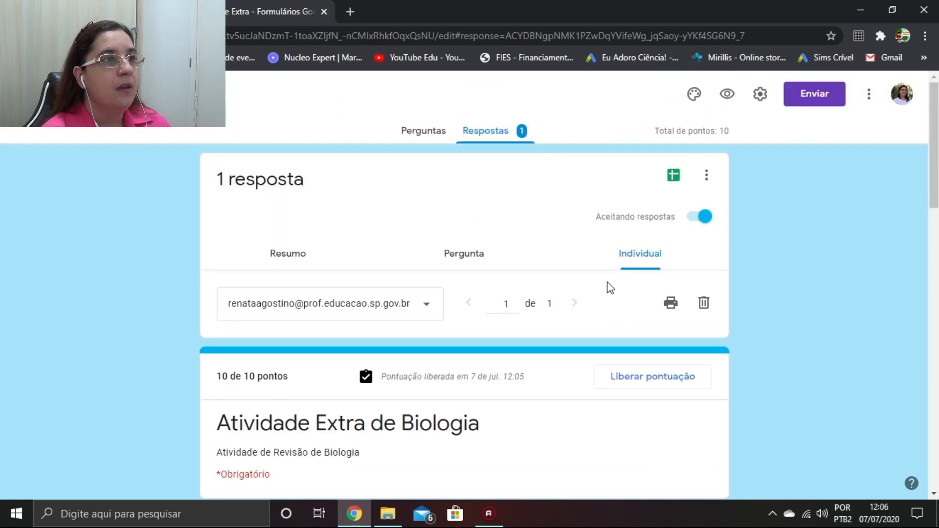
pyautogui.click(324, 11)
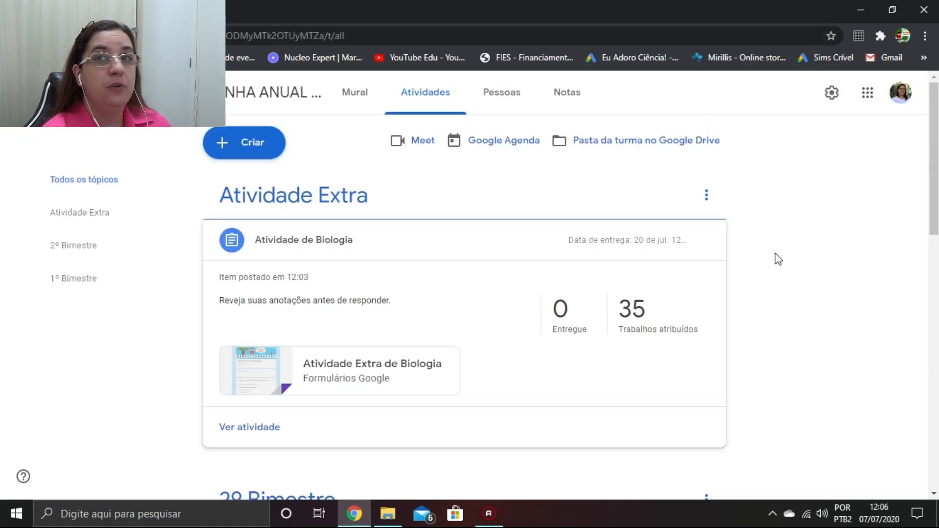
# Collapse Atividade de Biologia and open the student work page of the 4ª ATIVIDADE DE BIO - 2º BIM assignment
pyautogui.click(413, 239)
pyautogui.scroll(-4, 455, 217)
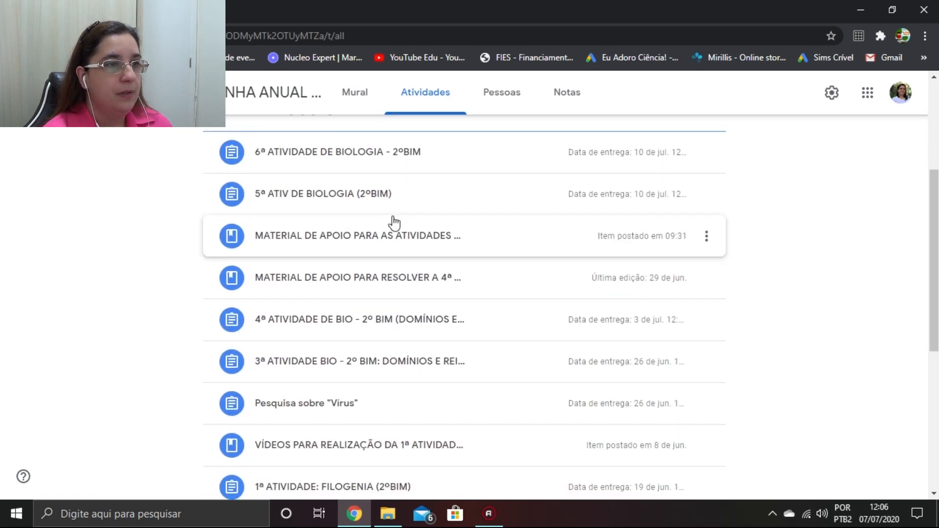
pyautogui.click(402, 315)
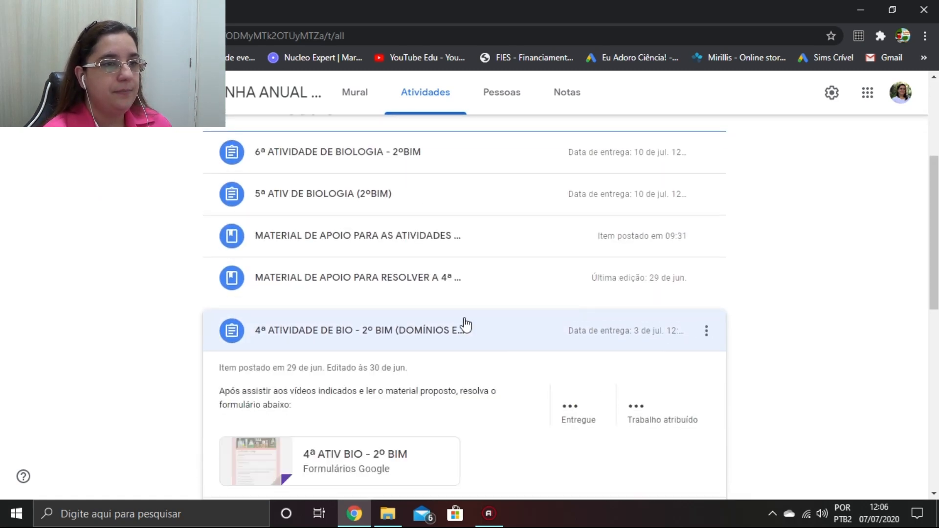
pyautogui.scroll(-1, 456, 287)
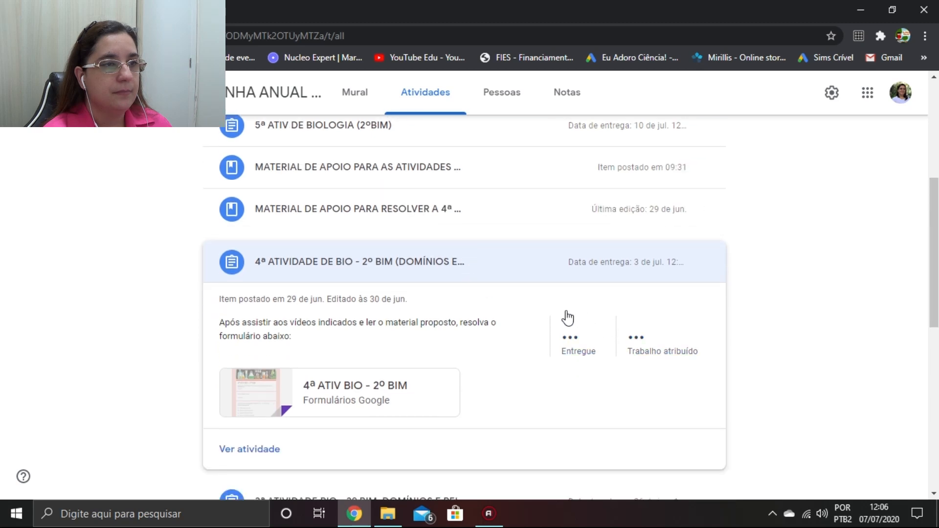
pyautogui.scroll(-1, 516, 360)
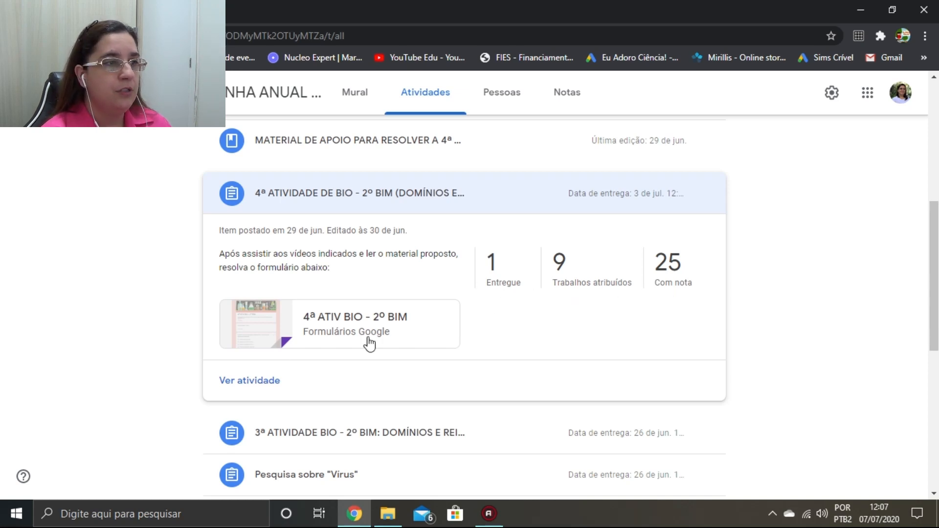
pyautogui.click(249, 381)
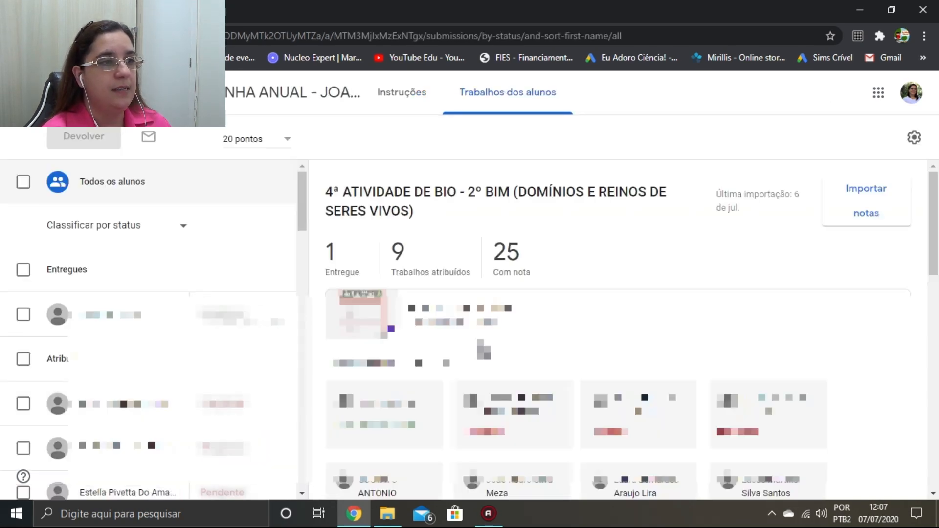
# Look over the students' submissions and import the form grades into the 4ª ATIVIDADE DE BIO assignment
pyautogui.scroll(-7, 212, 349)
pyautogui.scroll(7, 212, 349)
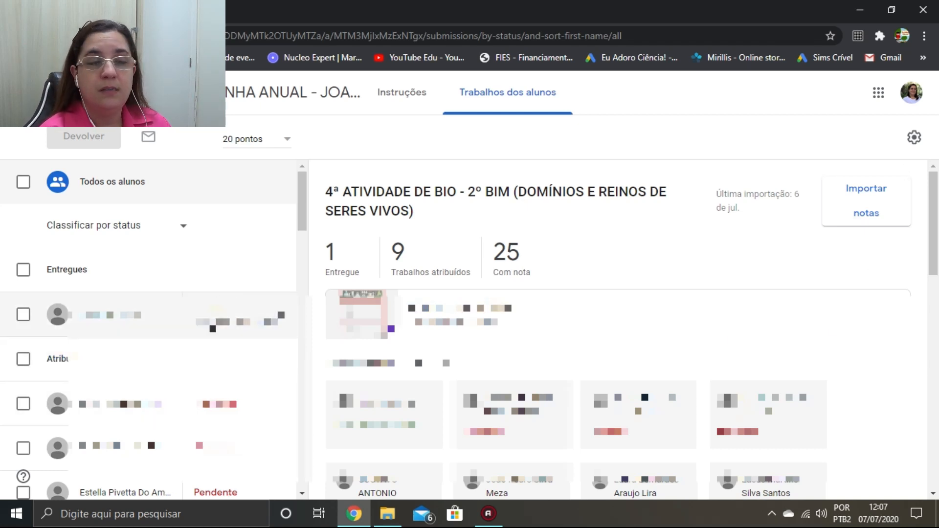
pyautogui.click(869, 206)
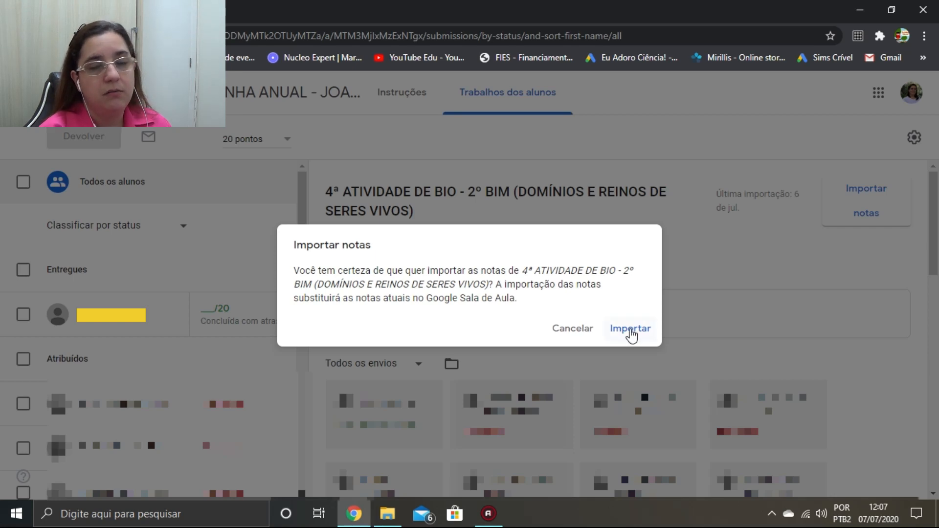
pyautogui.click(632, 334)
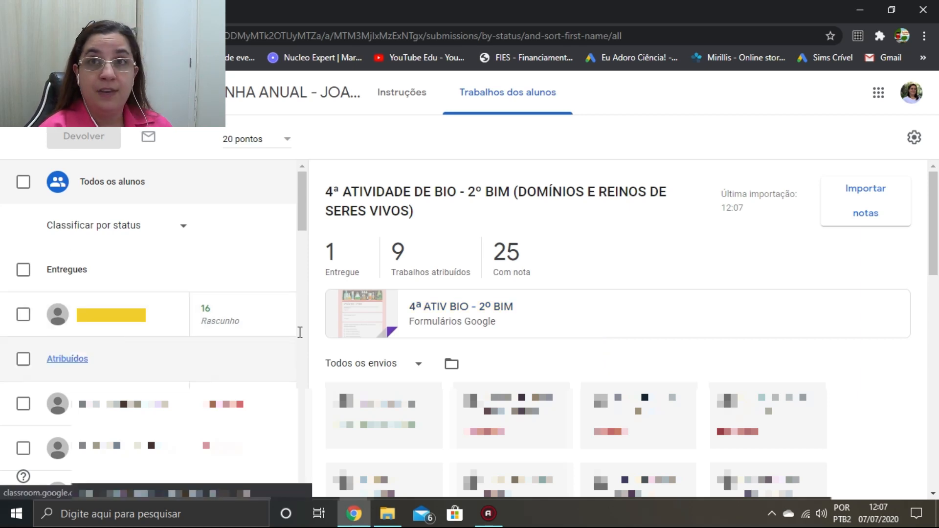
# Return the graded work to the student listed under Entregues without a private comment, and look through the class grades
pyautogui.click(23, 316)
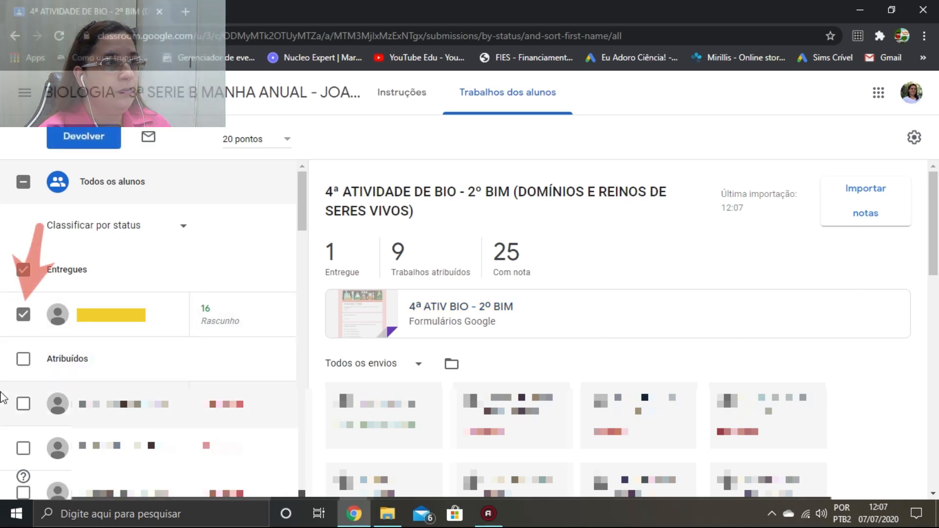
pyautogui.click(85, 138)
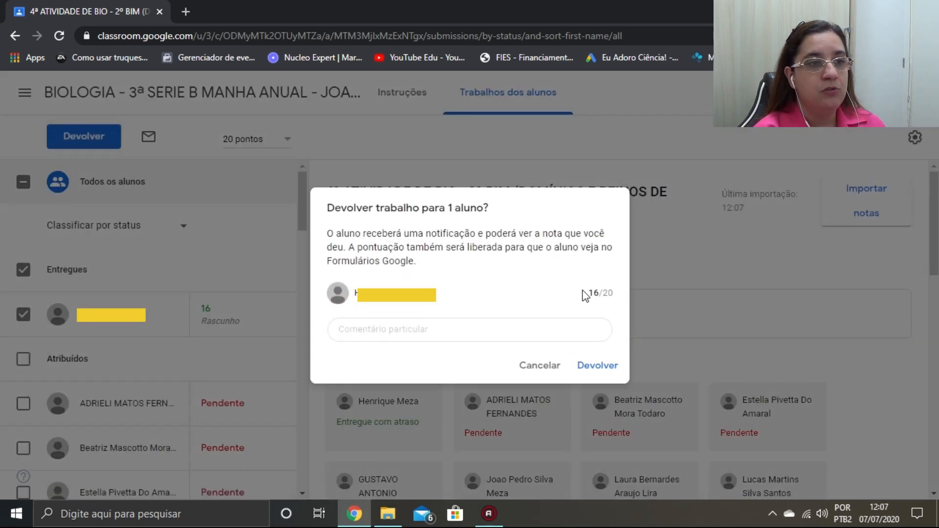
pyautogui.click(592, 371)
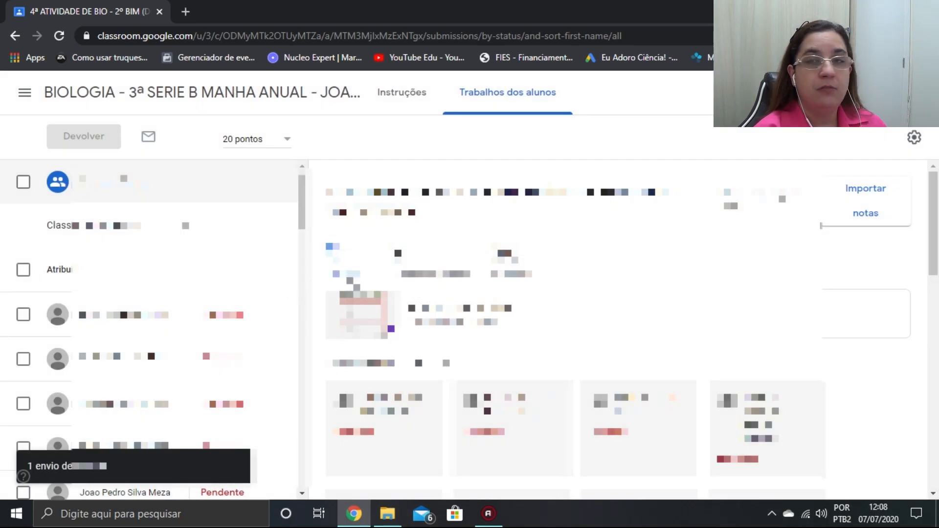
pyautogui.scroll(-15, 146, 318)
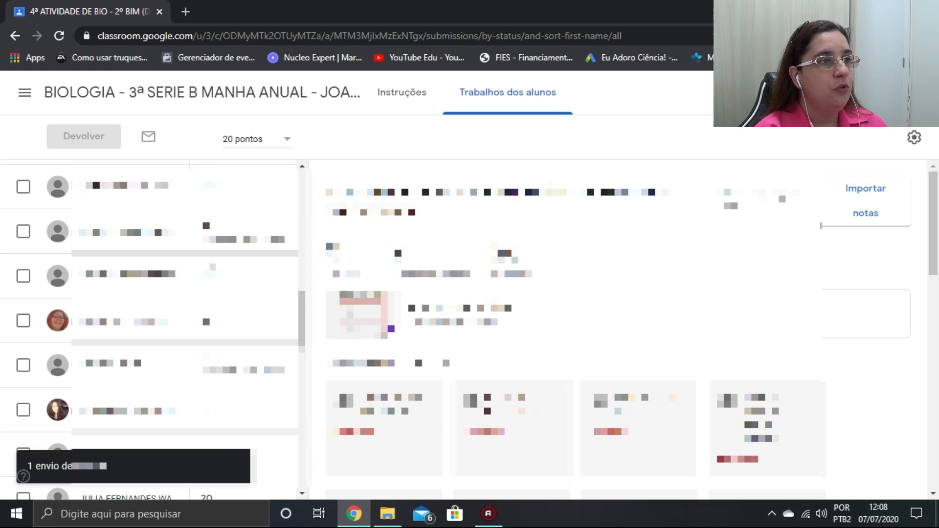
pyautogui.scroll(-15, 147, 318)
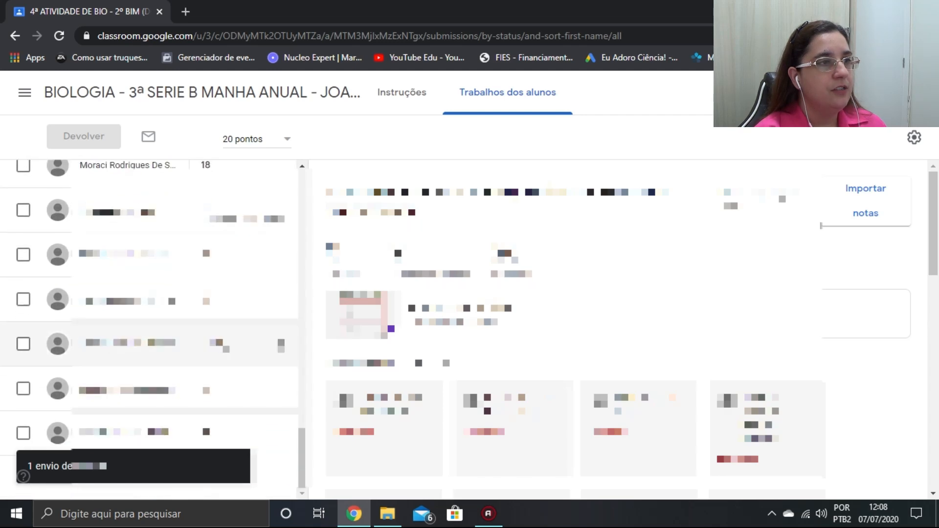